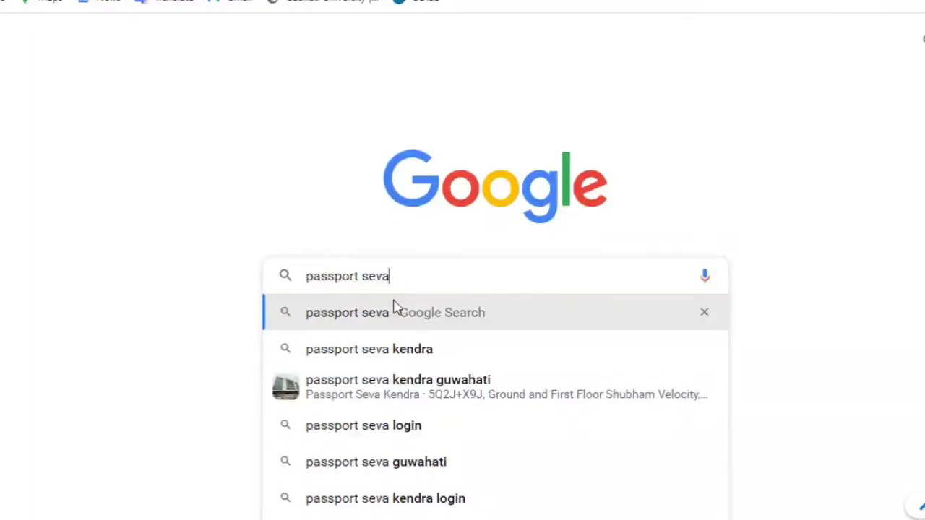
Search Google for 'passport seva' and open the official passportindia.gov.in portal
click(396, 307)
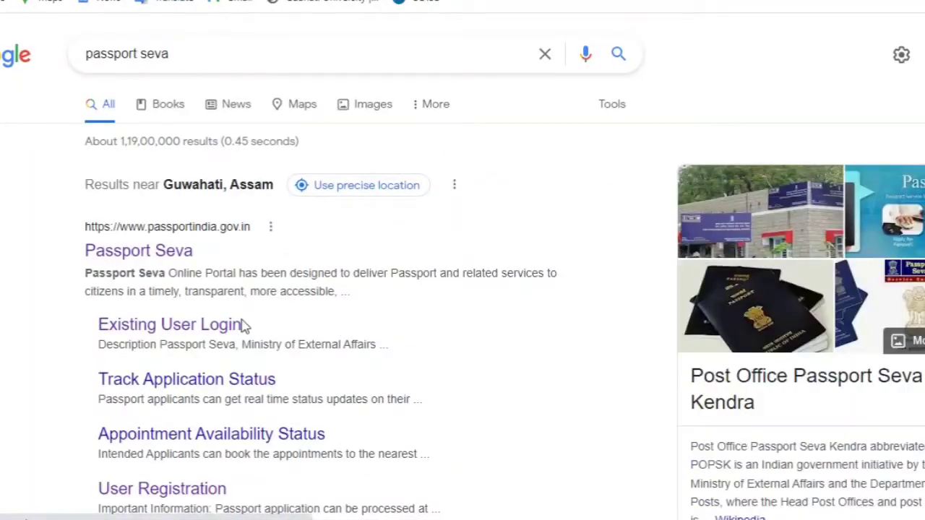
click(130, 257)
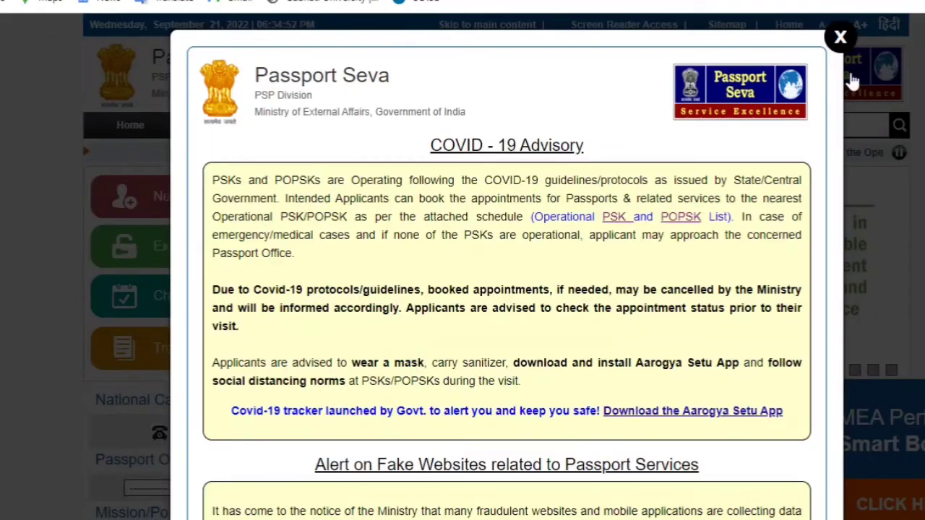
Dismiss the COVID-19 advisory and start a new user registration with Guwahati as the passport office
click(840, 36)
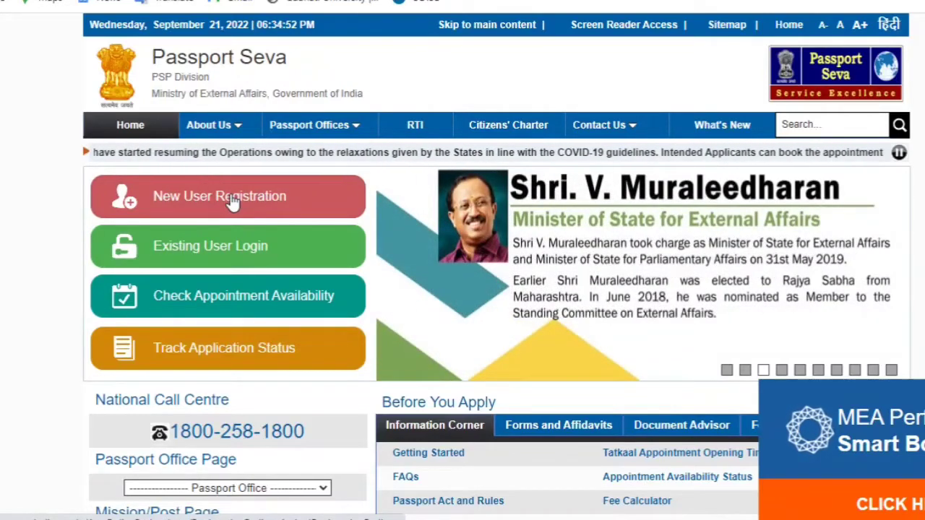
click(232, 201)
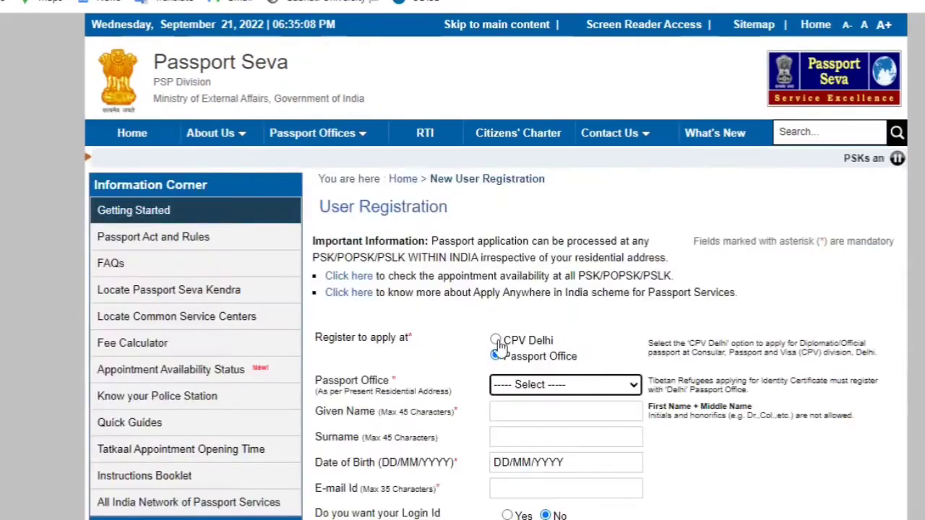
scroll(495, 289, down, 4)
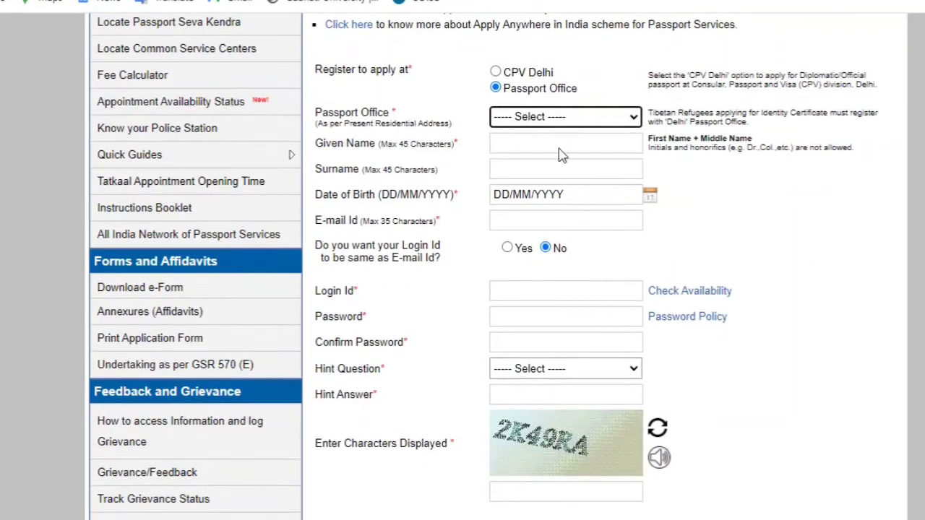
click(552, 120)
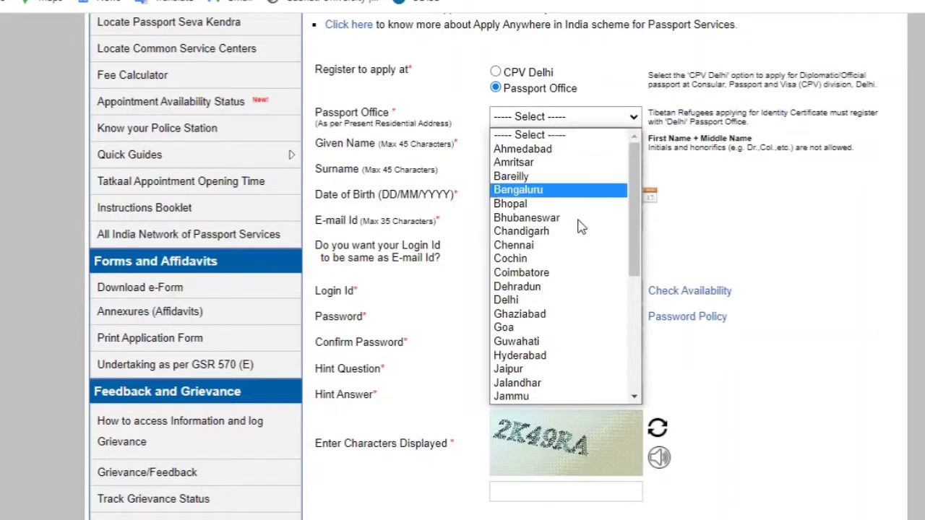
drag(634, 252, 635, 286)
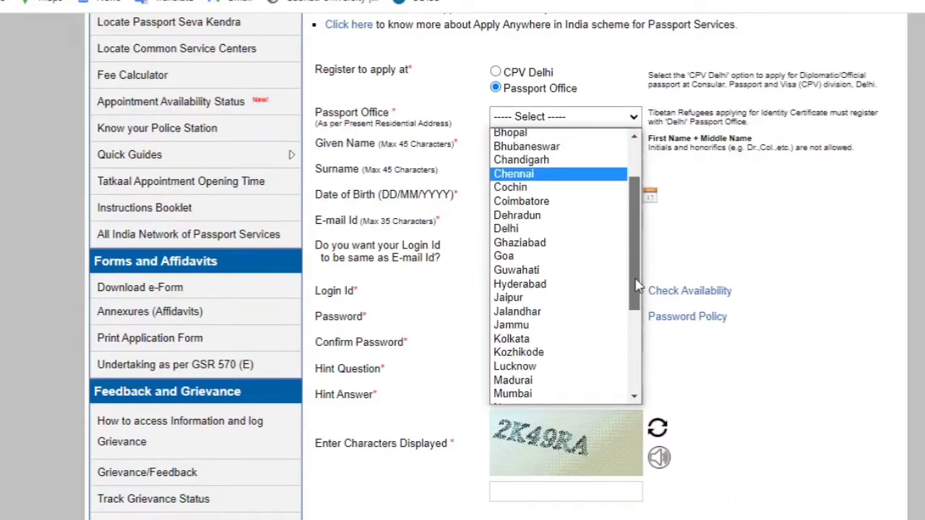
click(542, 275)
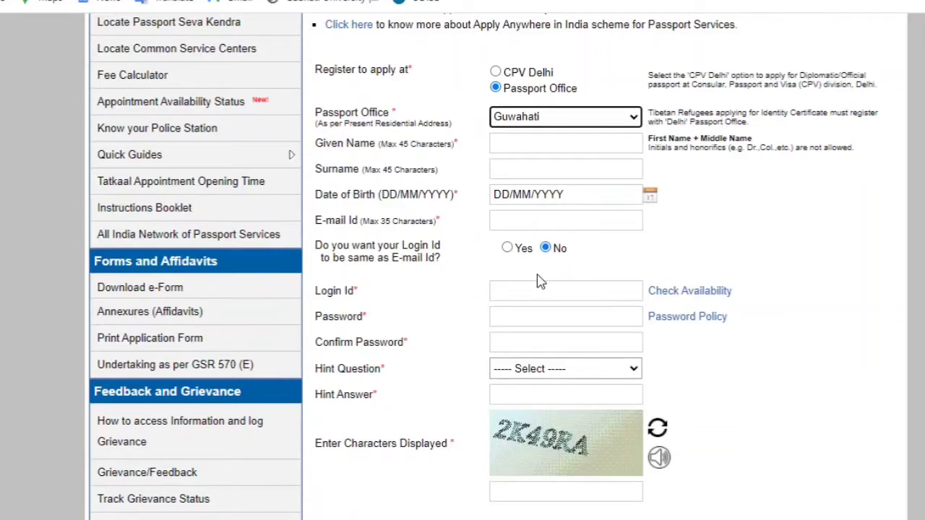
Fill in the applicant's given name, surname, date of birth and e-mail id, and answer the login-id question
click(501, 145)
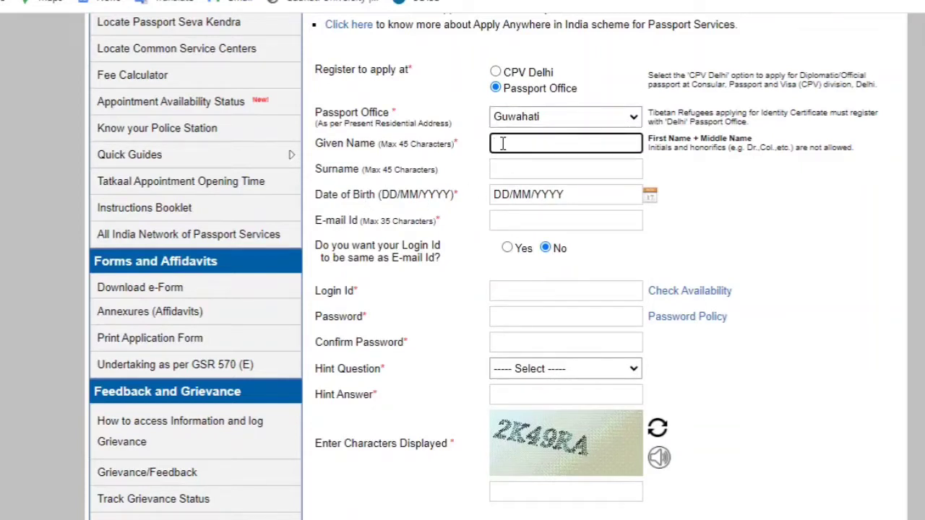
click(517, 170)
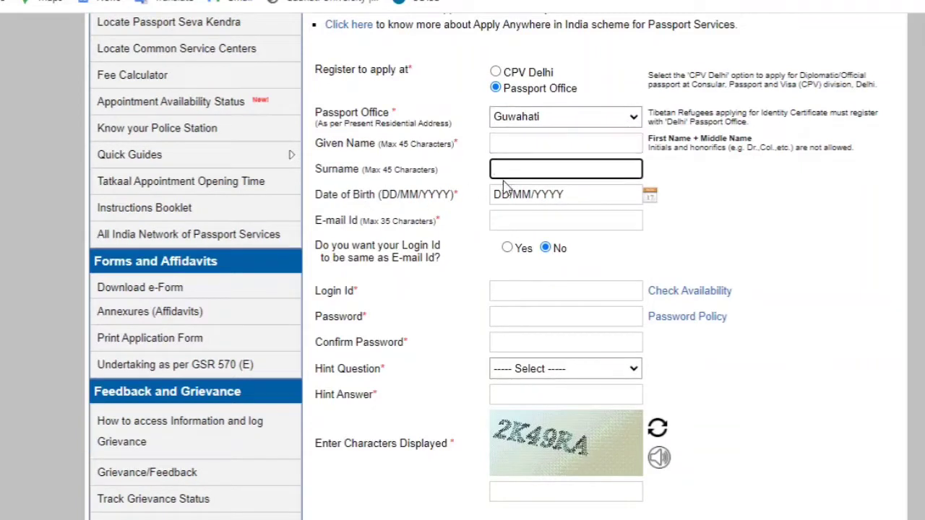
click(503, 194)
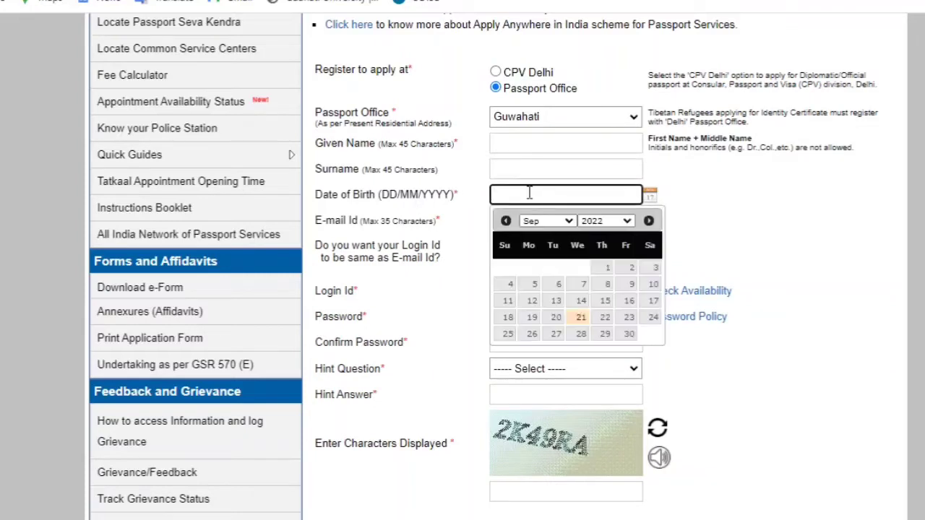
click(460, 237)
click(522, 222)
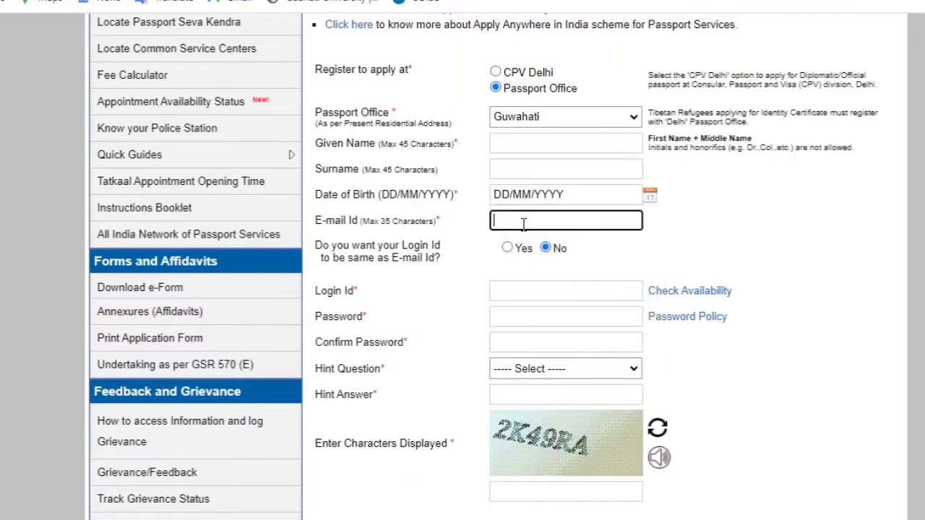
click(508, 250)
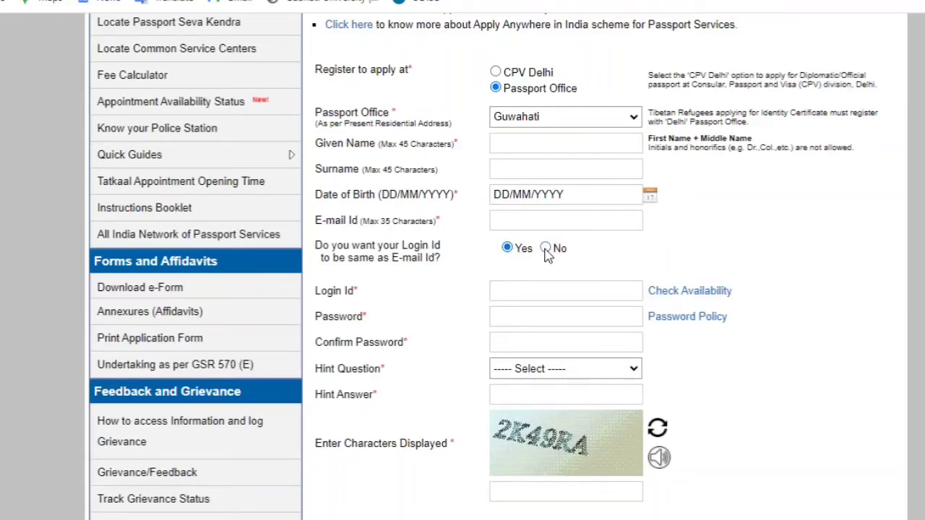
Enter a login id, then the account password and its confirmation
scroll(786, 274, down, 3)
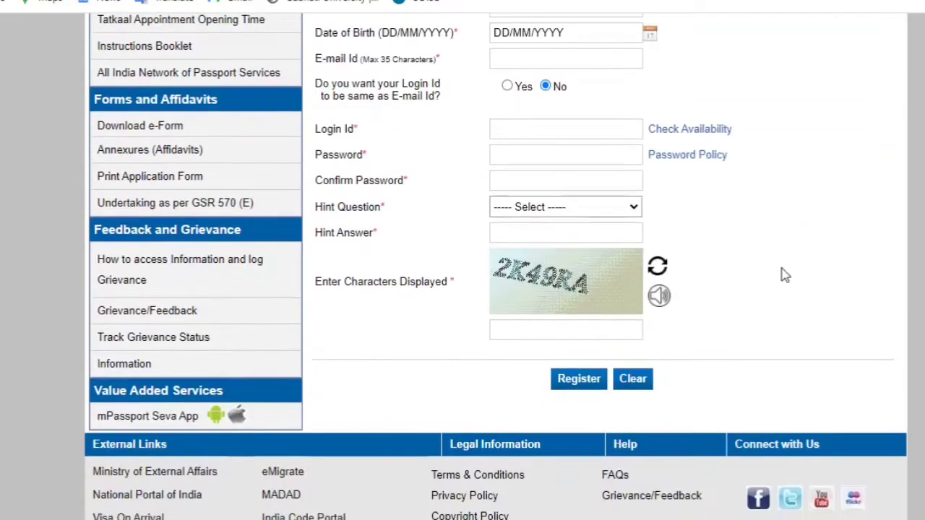
click(535, 128)
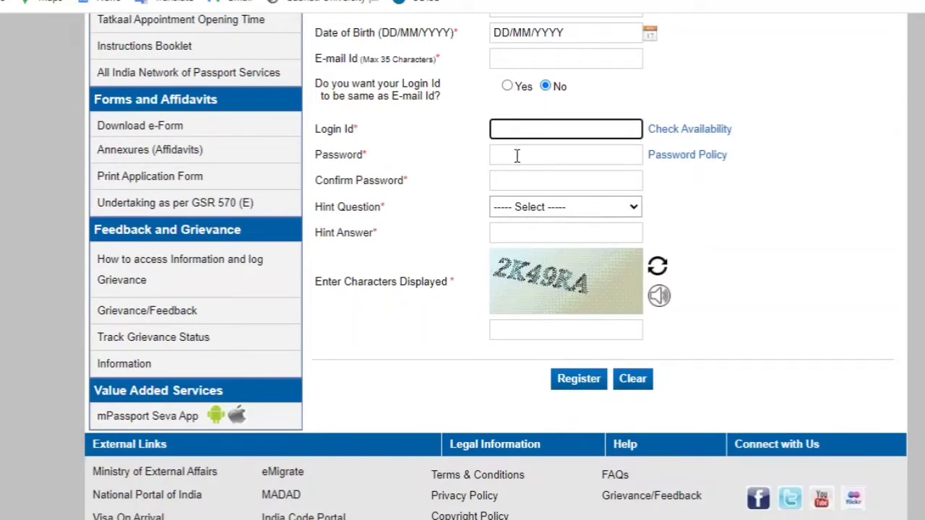
click(516, 157)
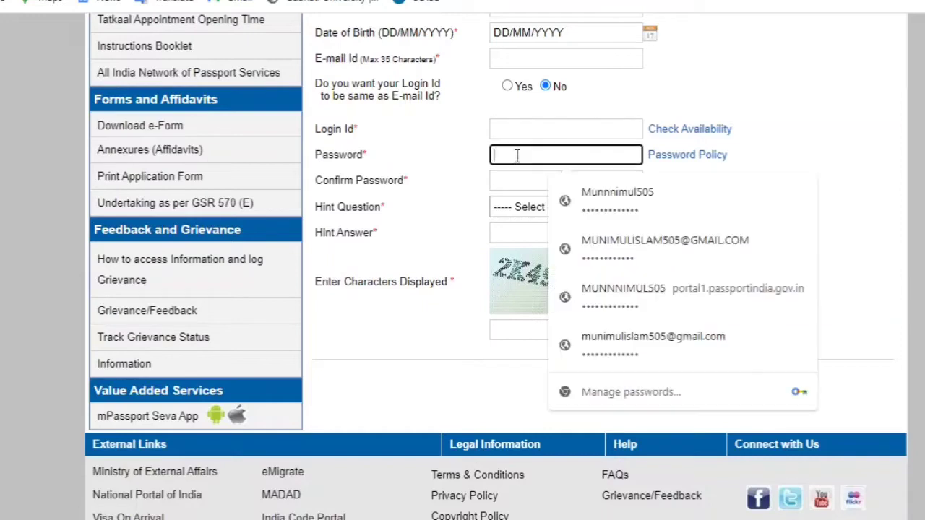
click(481, 180)
click(540, 185)
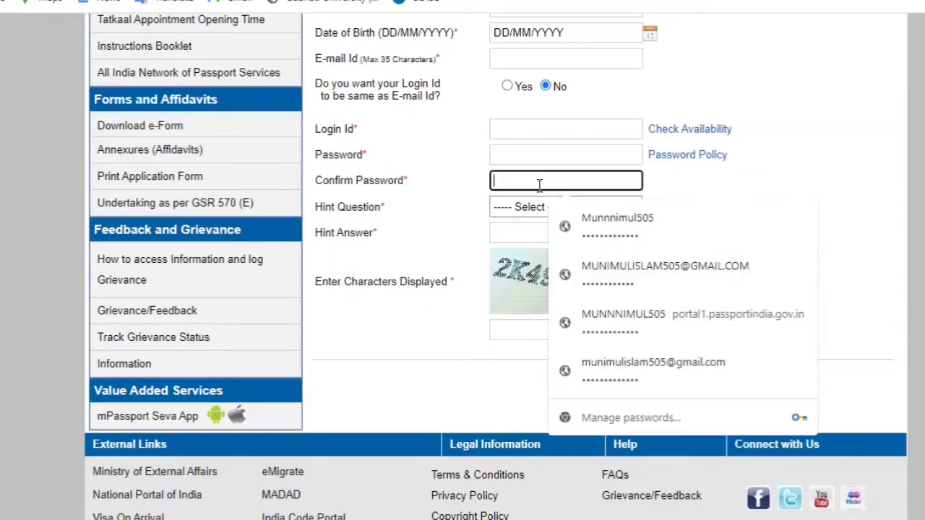
click(836, 172)
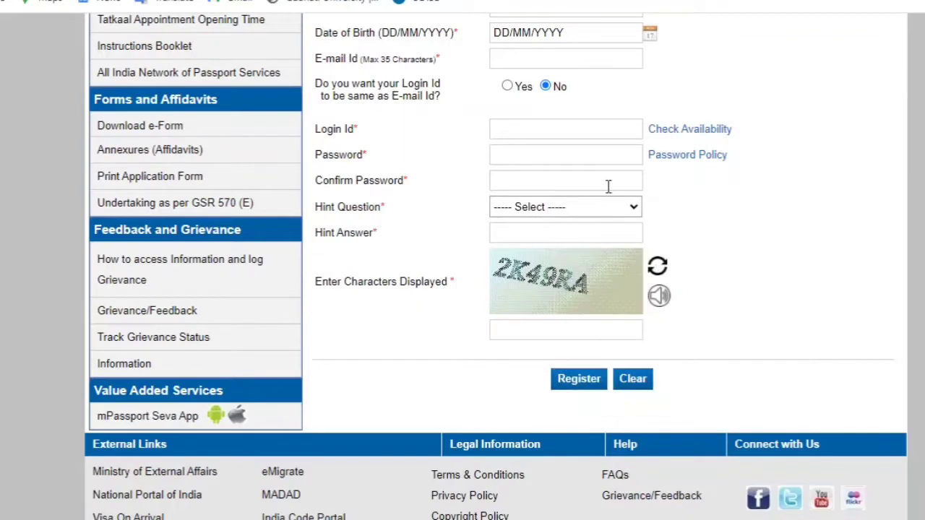
Choose Favourite Cricketer as the hint question, enter the hint answer and the captcha, and return home
click(559, 209)
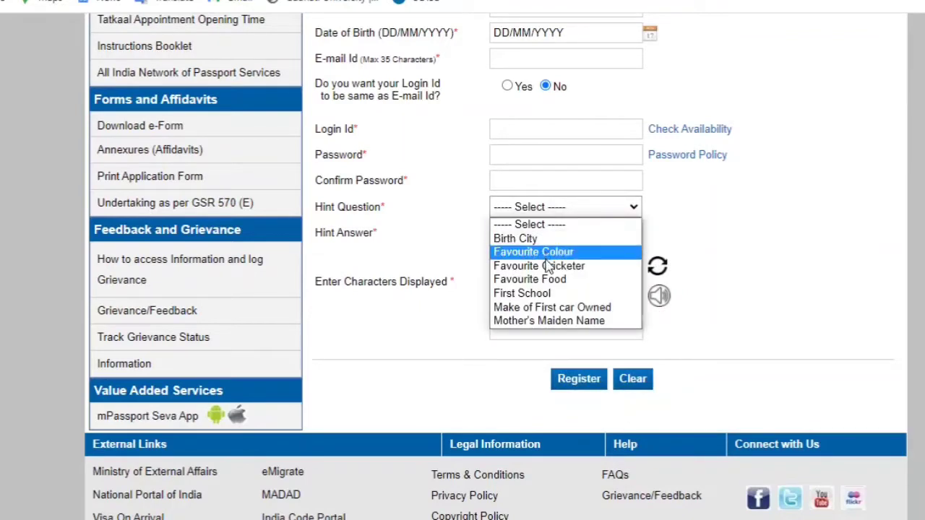
click(547, 266)
click(550, 230)
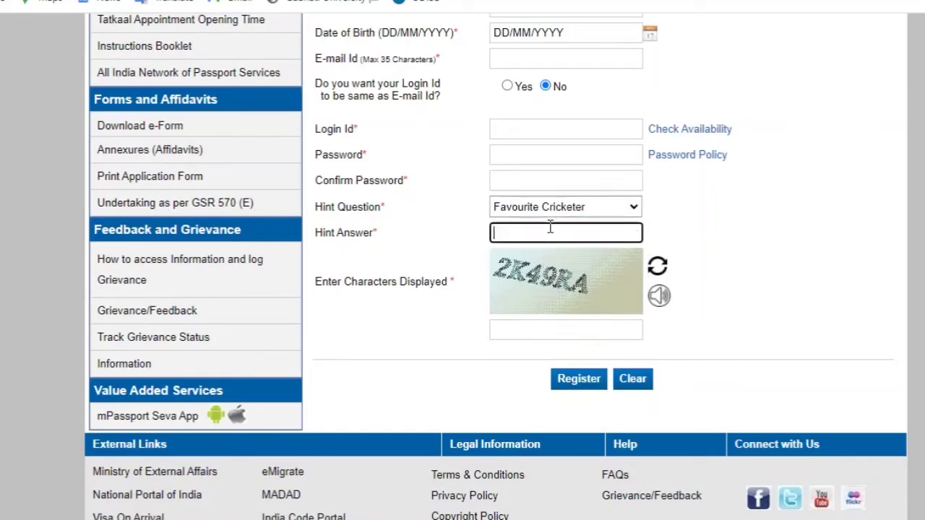
click(777, 214)
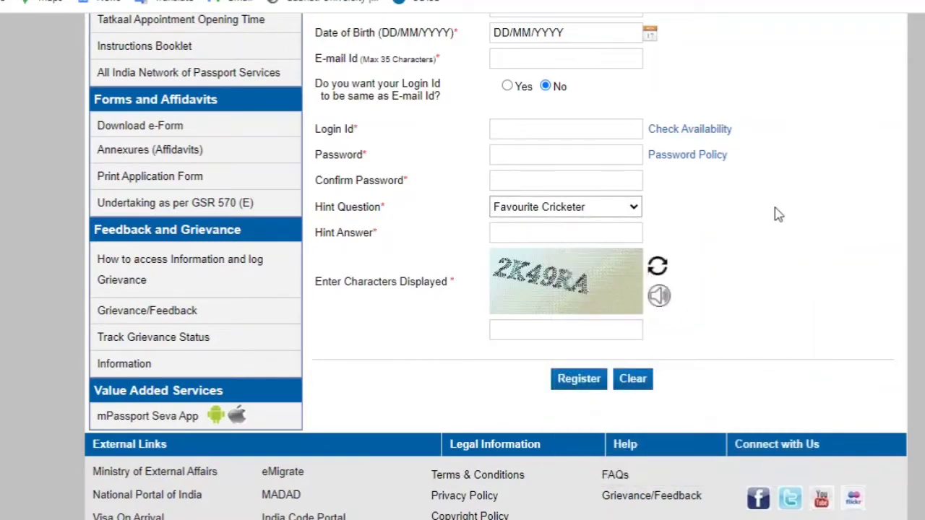
click(545, 329)
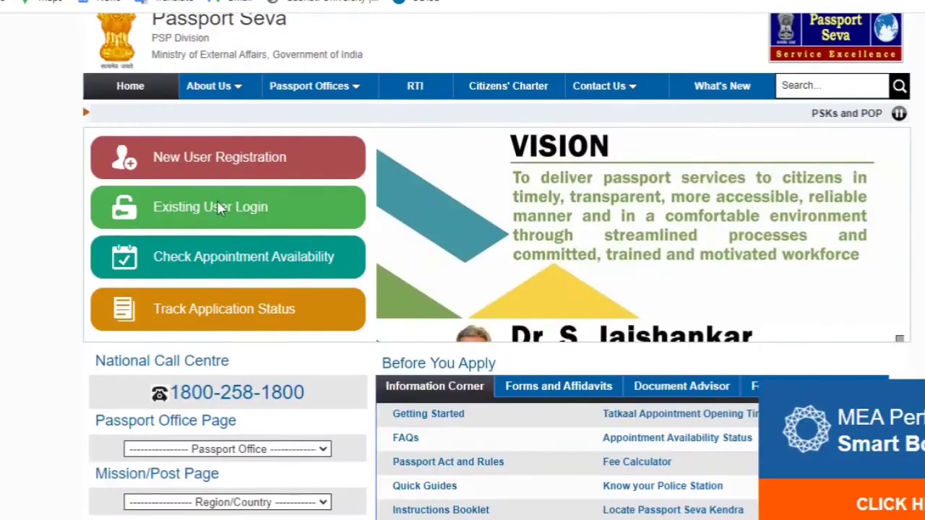
scroll(203, 206, down, 1)
click(187, 209)
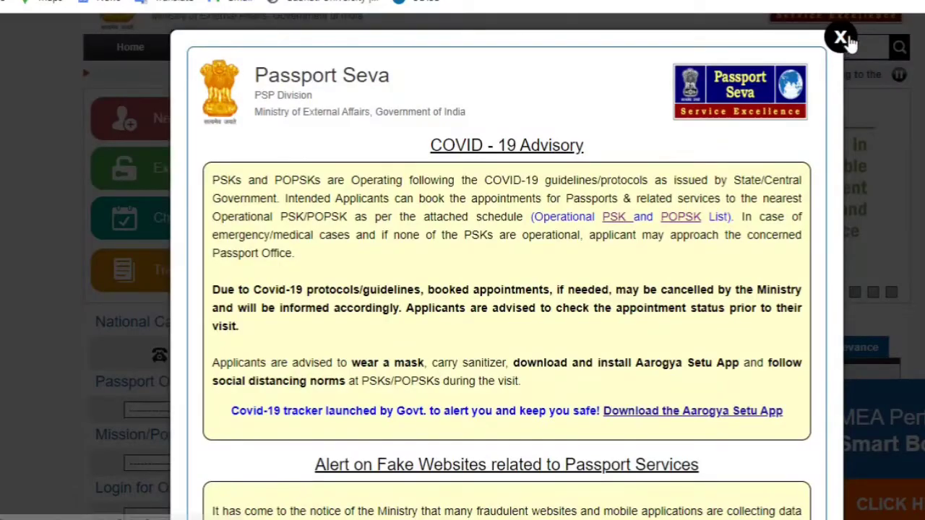
Dismiss the COVID-19 advisory and sign in through Existing User Login with the login id
click(843, 39)
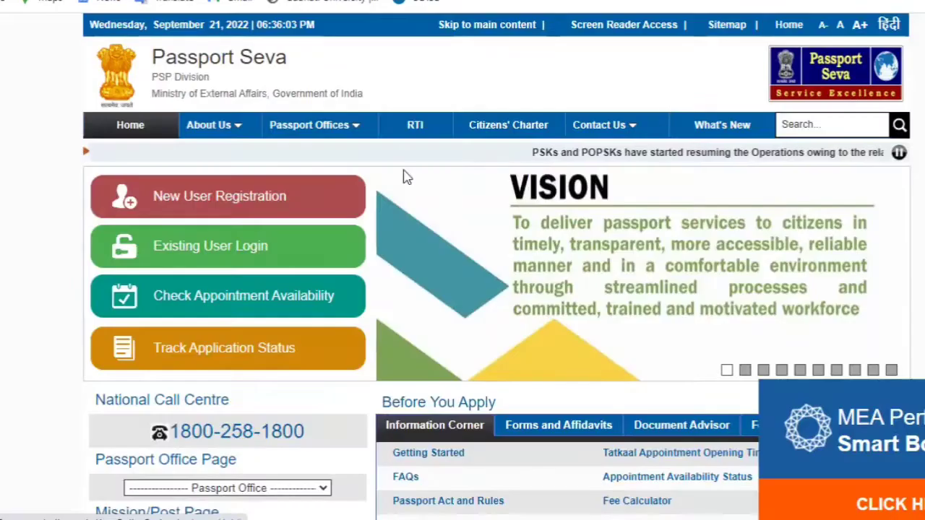
click(222, 261)
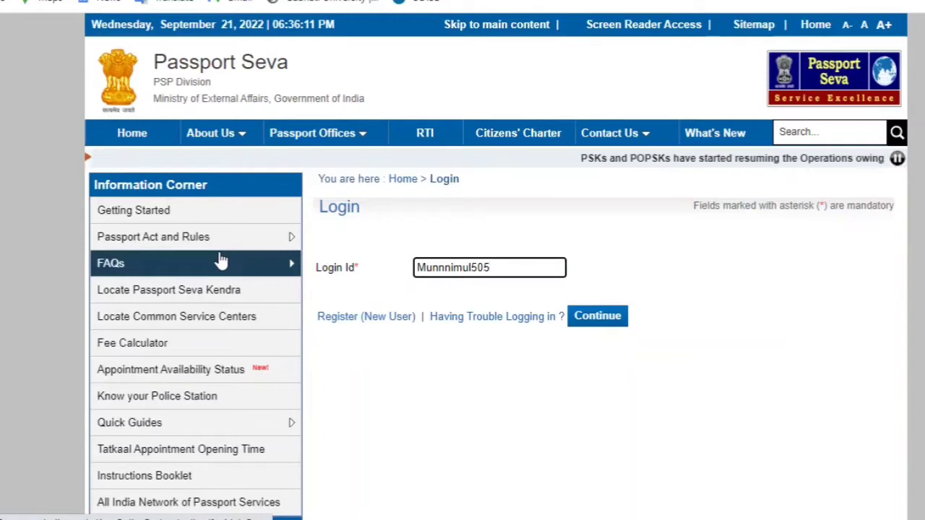
click(613, 323)
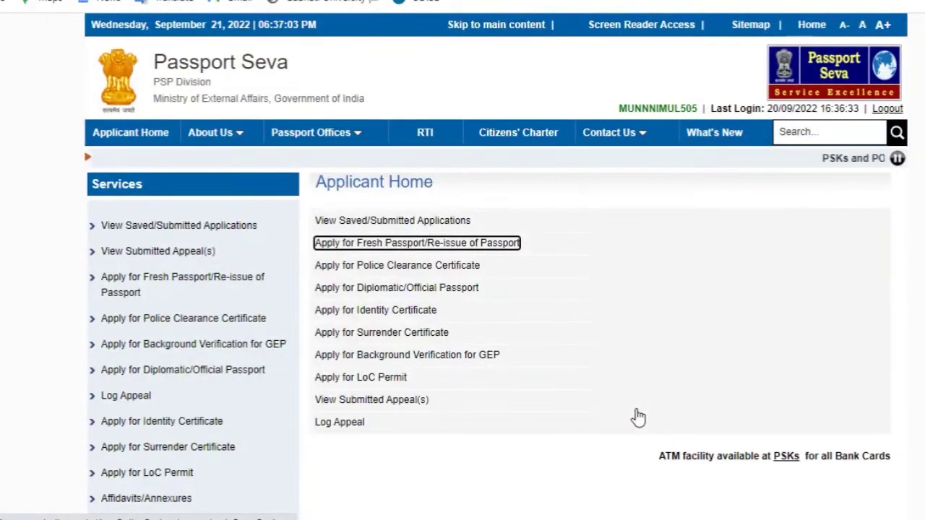
Choose 'Apply for Fresh Passport/Re-issue of Passport' and open the form to fill online
scroll(496, 263, down, 2)
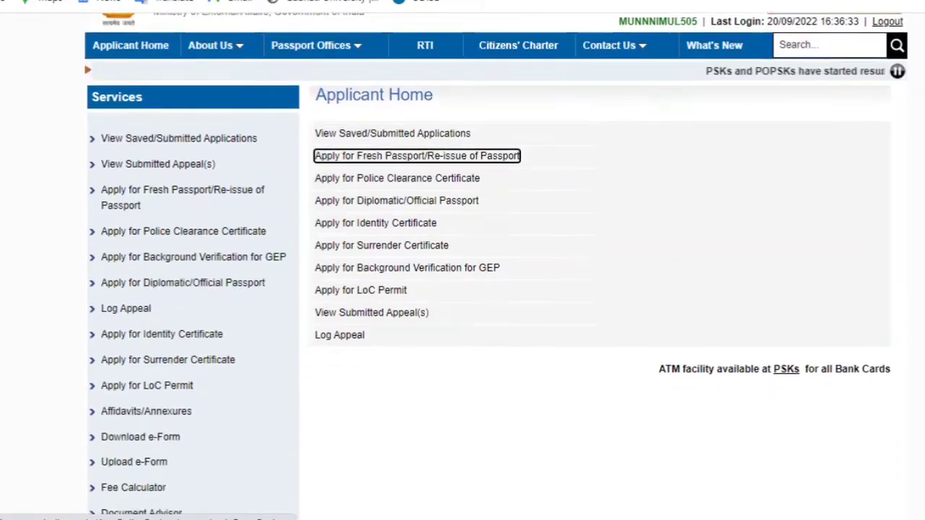
scroll(496, 263, up, 2)
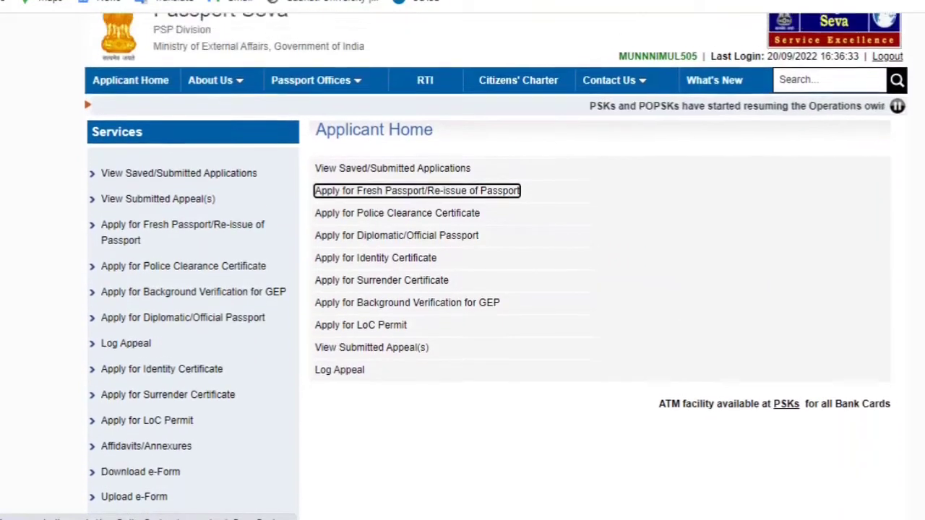
scroll(677, 355, down, 1)
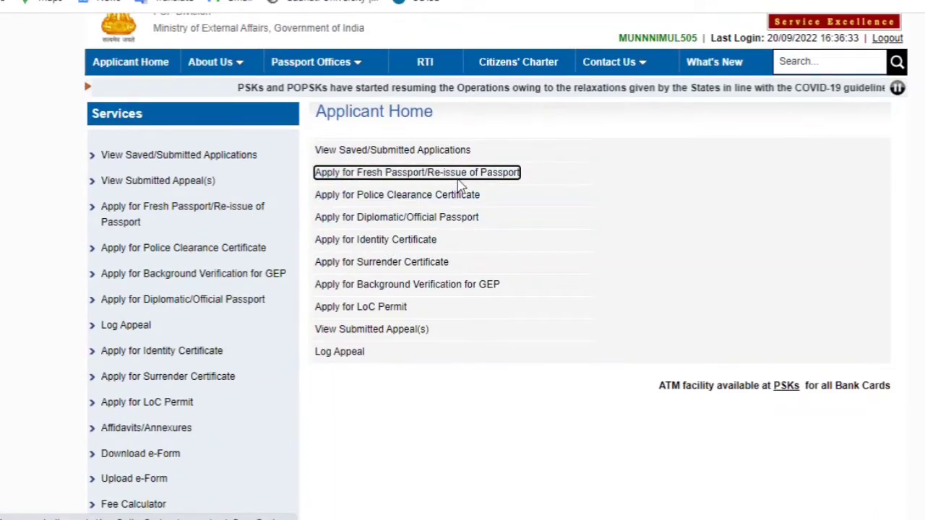
click(418, 174)
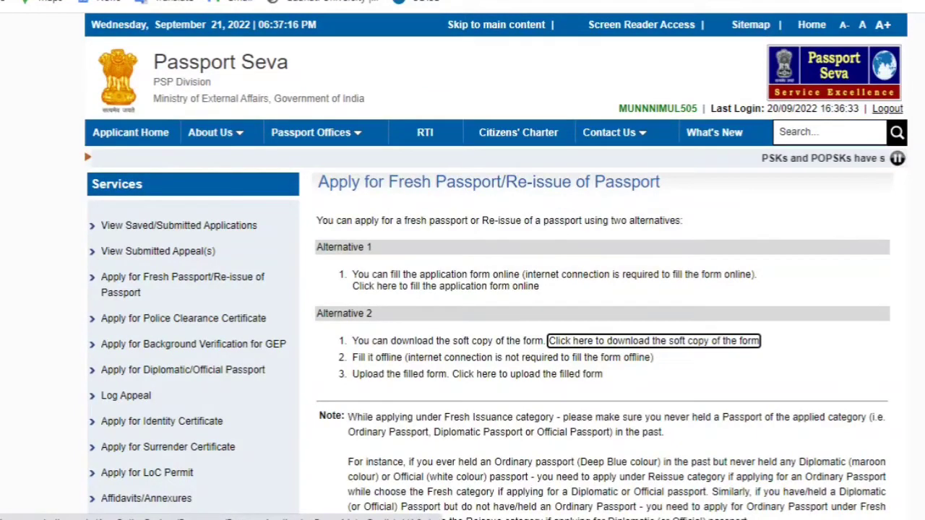
scroll(832, 243, down, 3)
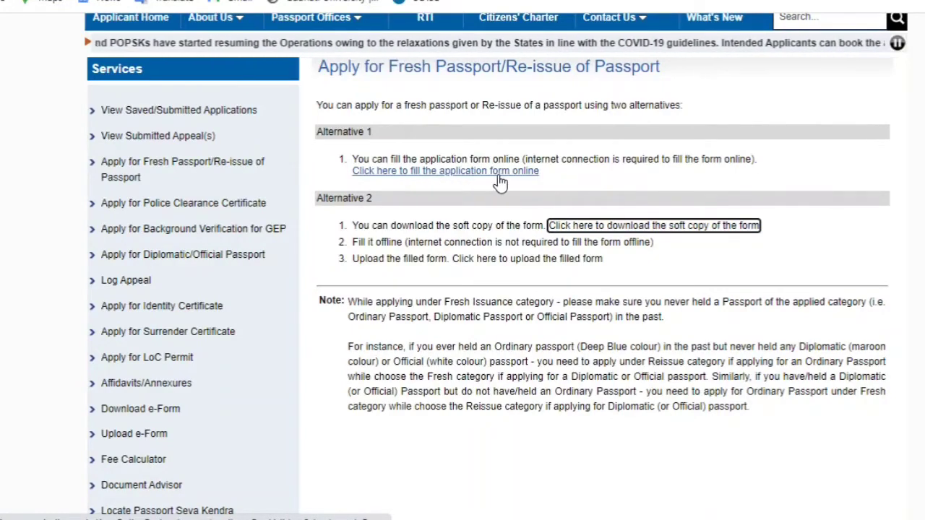
click(453, 172)
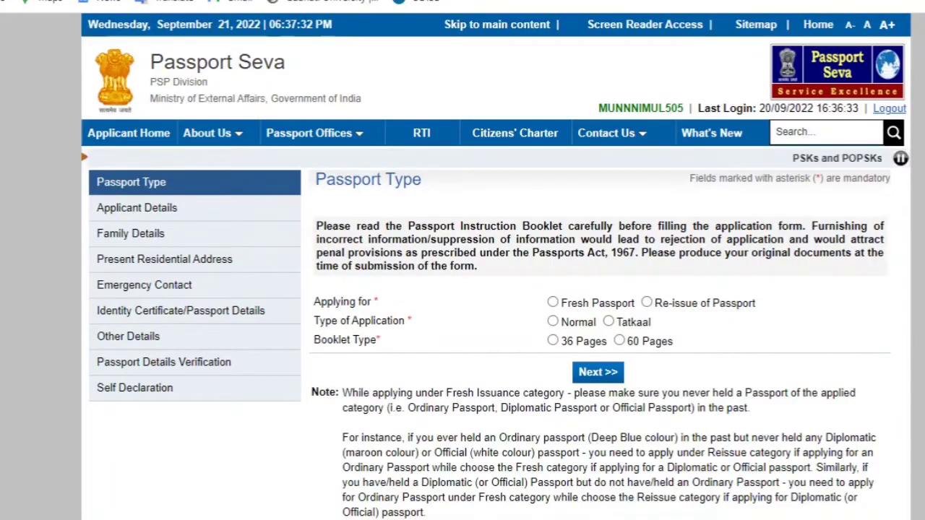
Choose Fresh Passport, Normal application type and a 36-page booklet, then continue to Applicant Details
scroll(496, 289, down, 2)
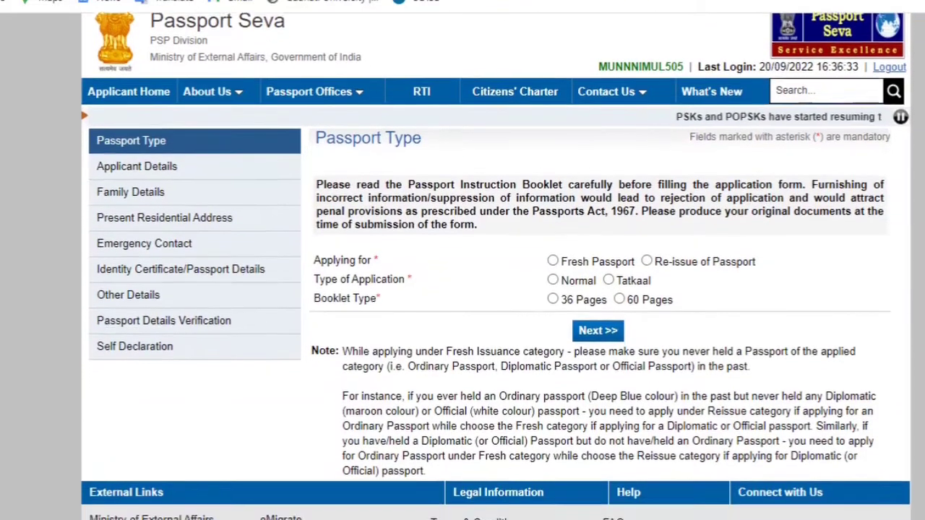
scroll(496, 289, down, 4)
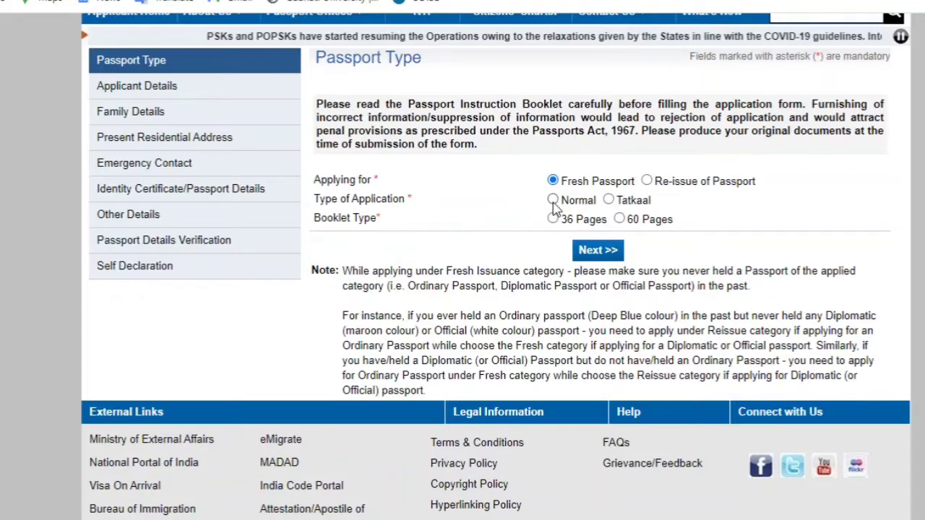
click(608, 201)
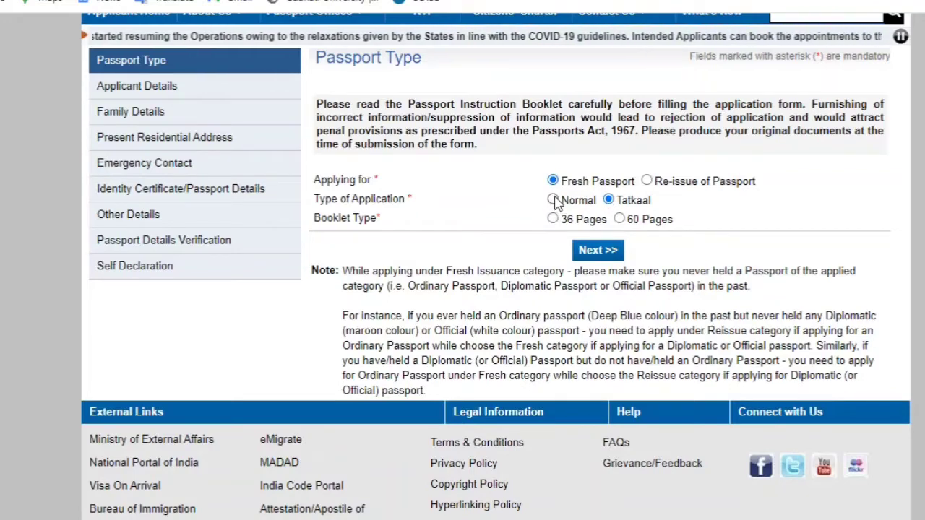
click(554, 201)
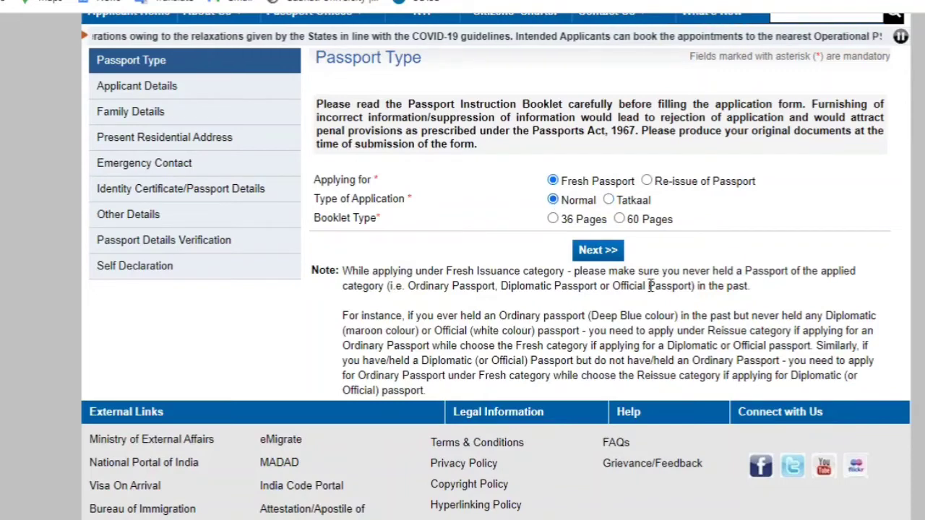
scroll(496, 266, down, 1)
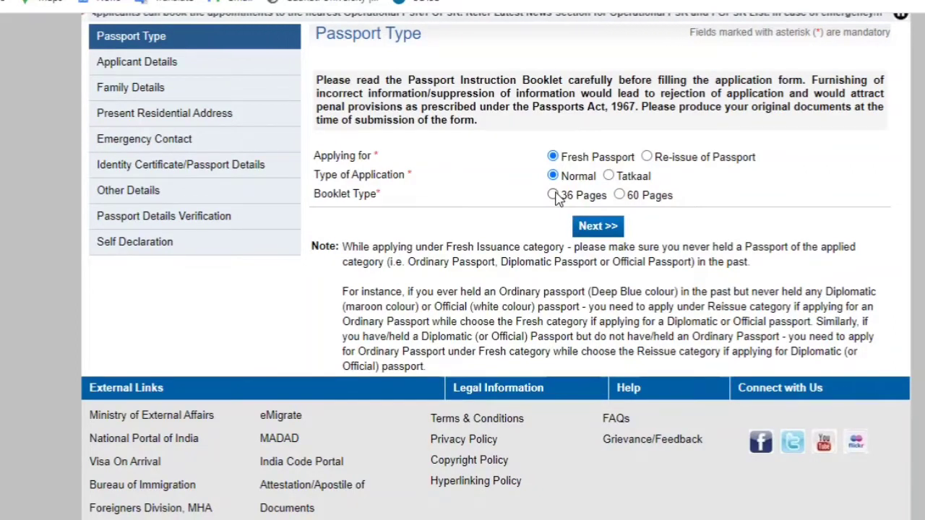
click(554, 196)
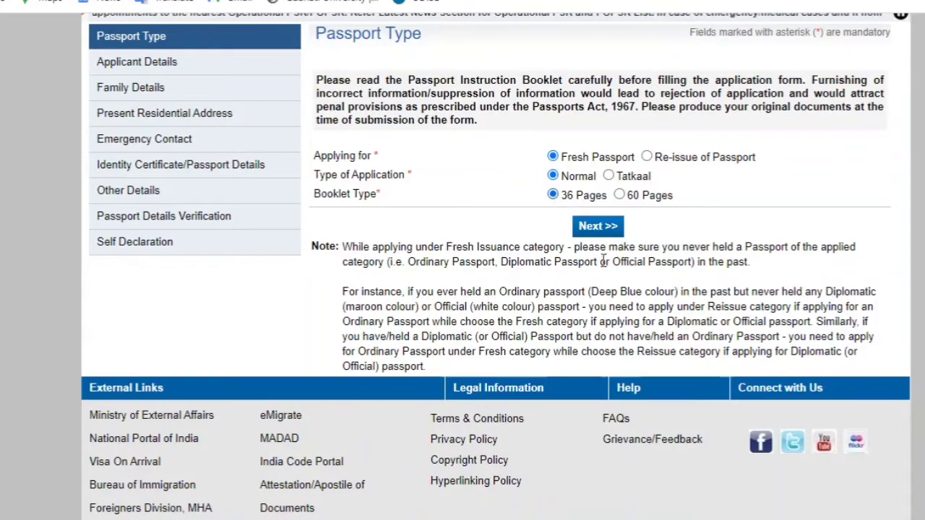
click(598, 228)
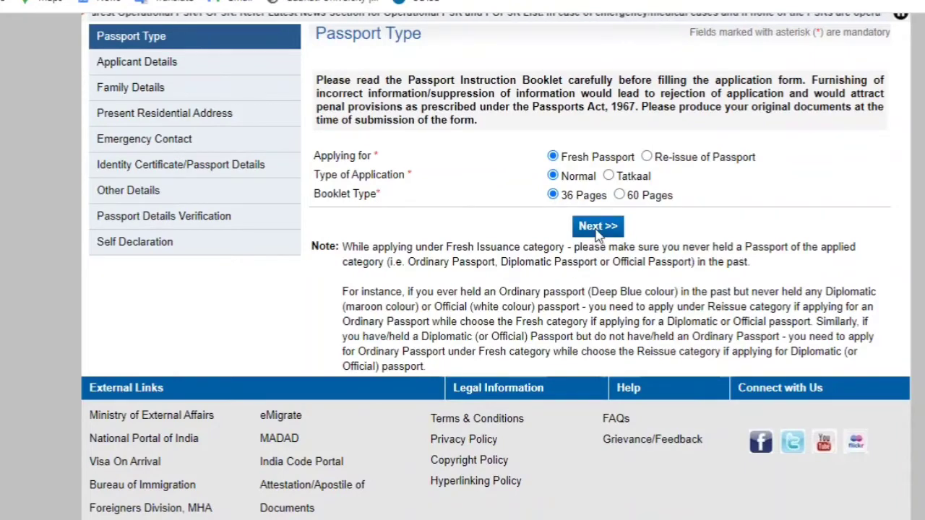
scroll(873, 292, down, 3)
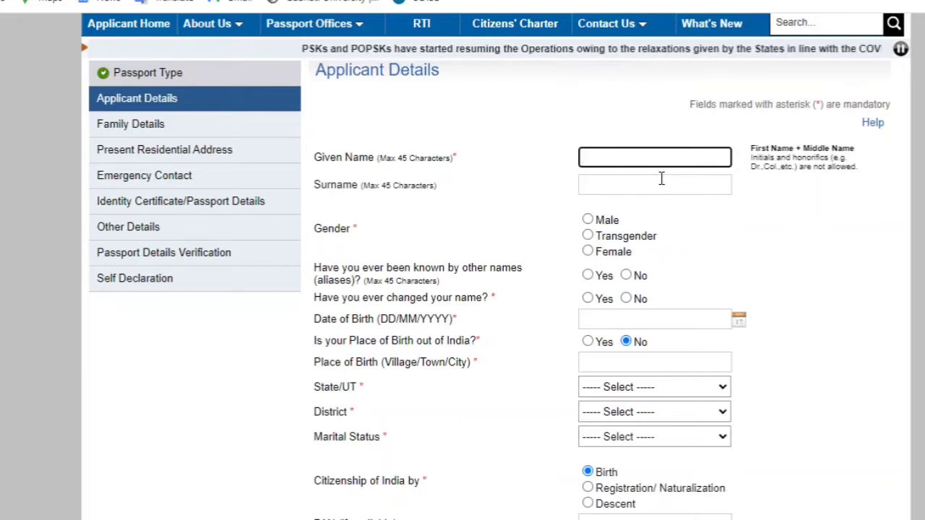
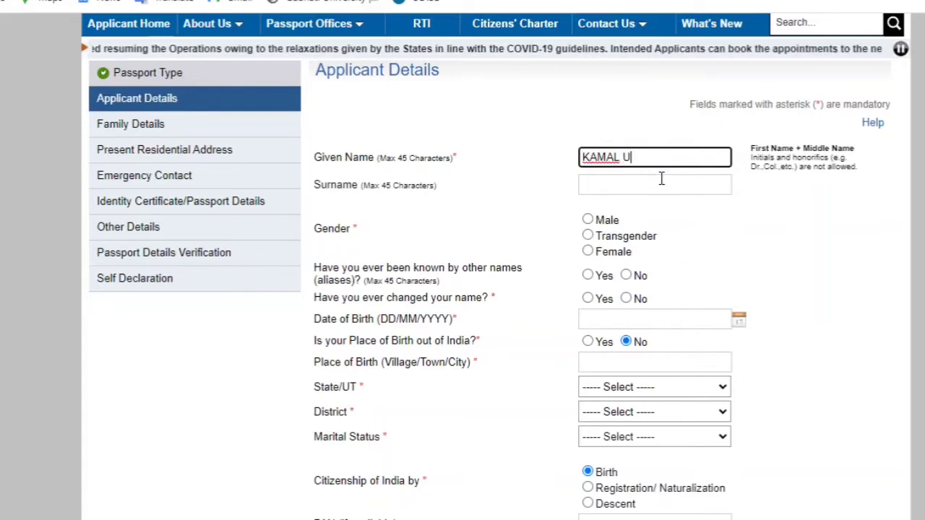
Enter the applicant's given name and surname in separate fields and set gender to Male
click(655, 184)
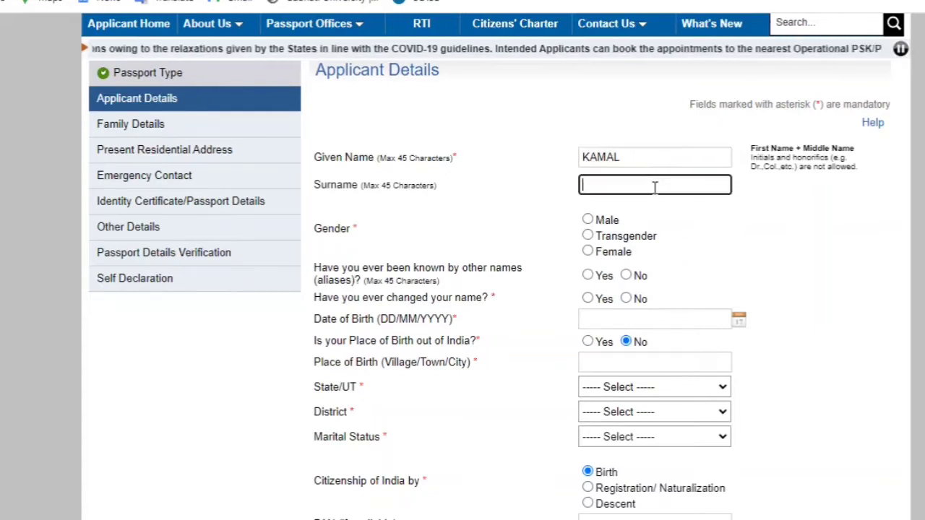
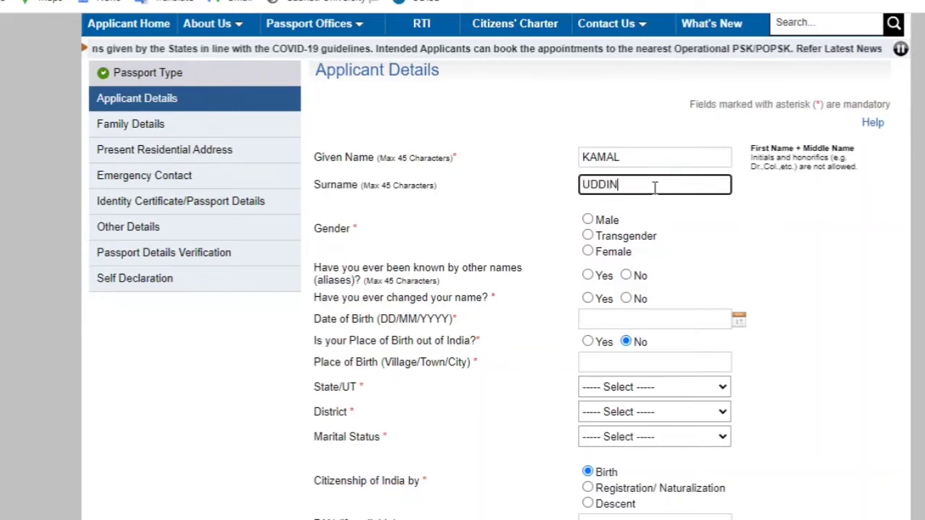
scroll(613, 208, down, 1)
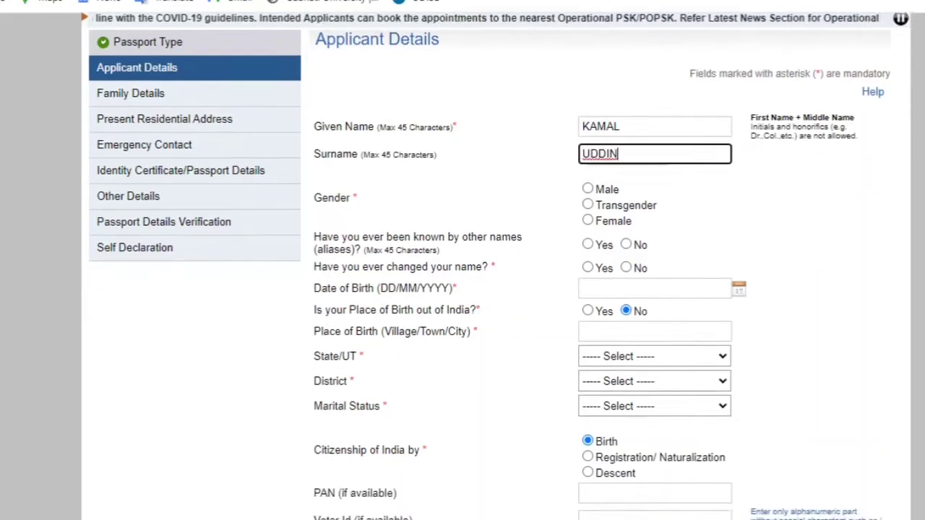
click(587, 144)
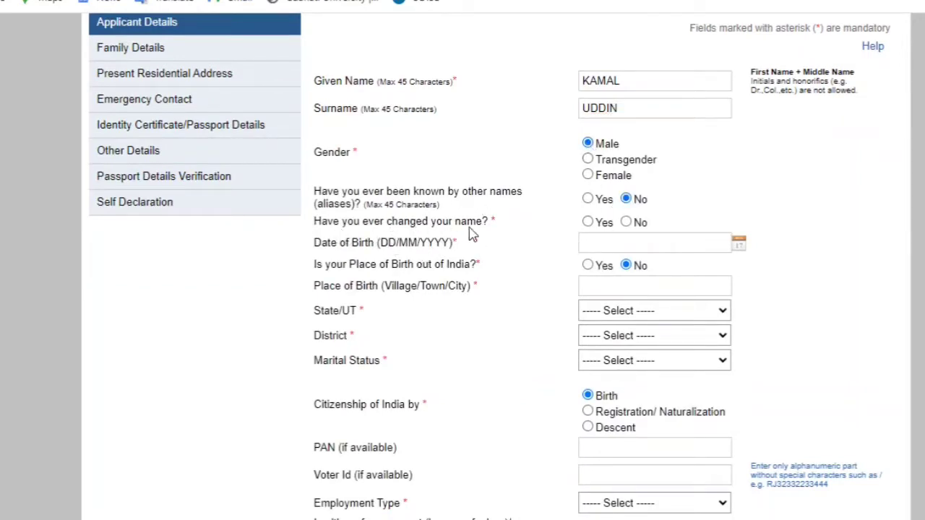
click(612, 246)
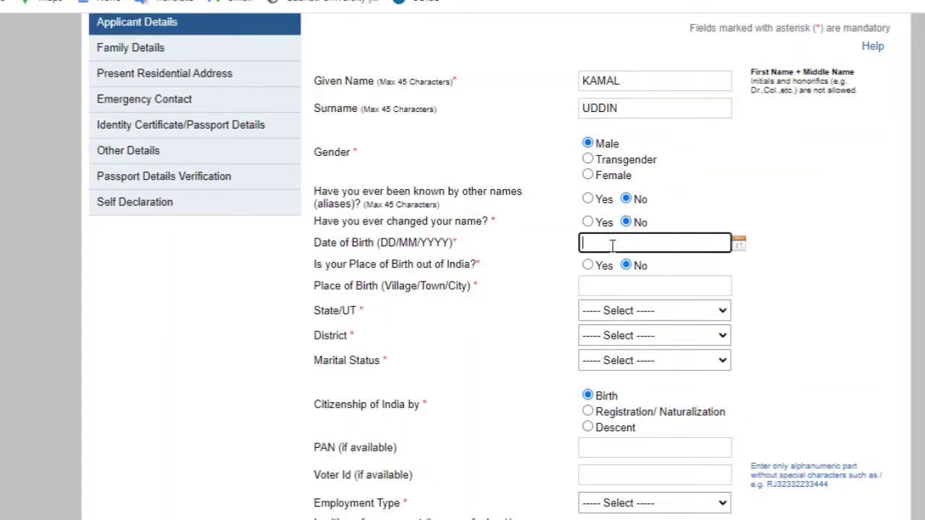
click(738, 245)
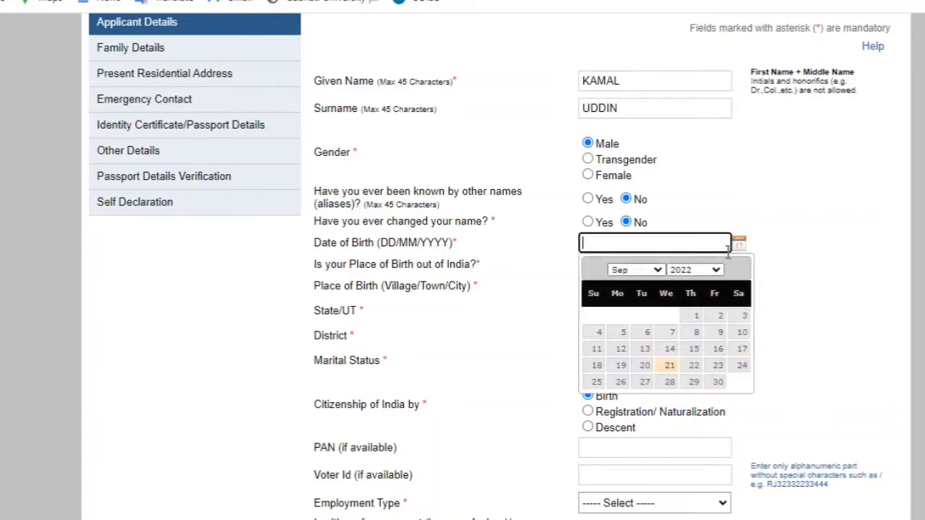
click(635, 270)
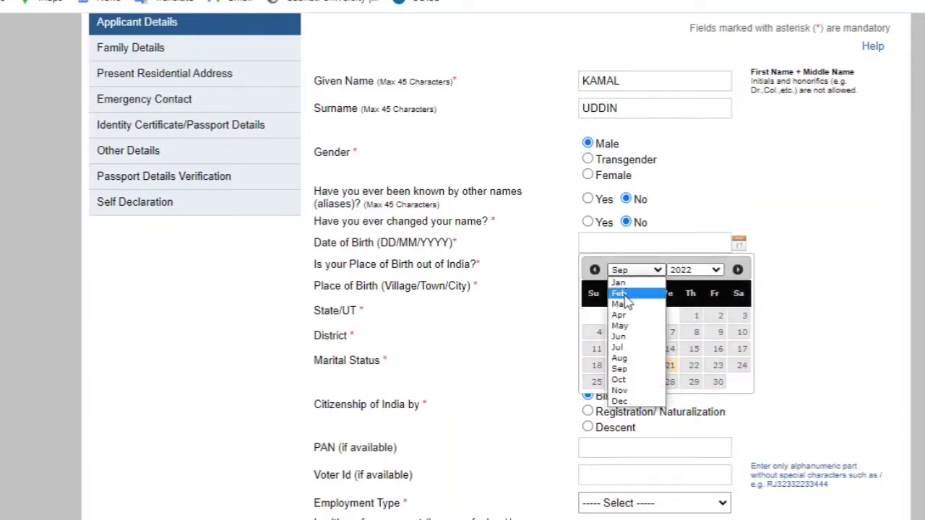
click(626, 349)
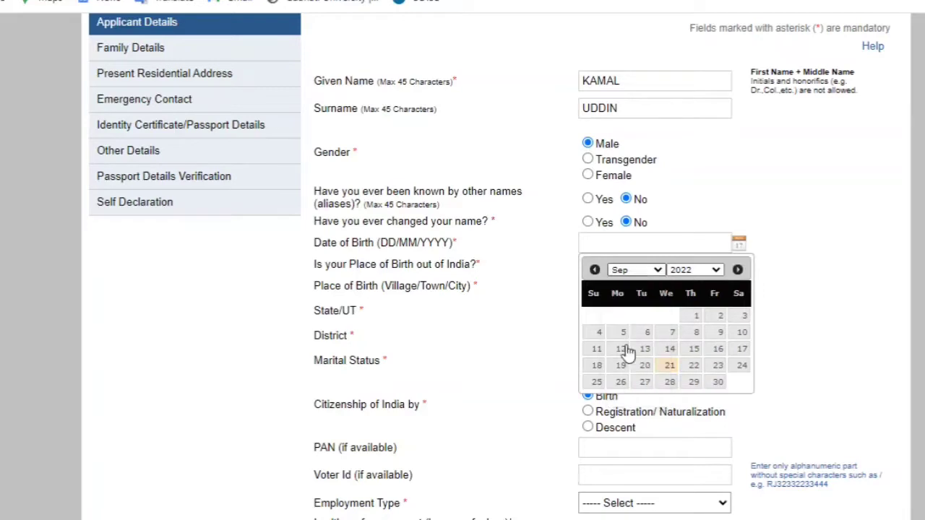
click(694, 336)
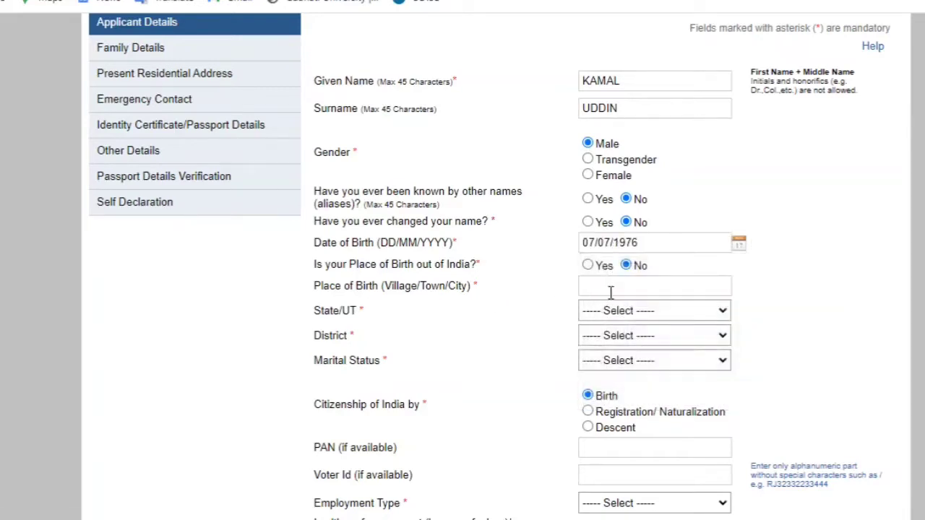
click(619, 288)
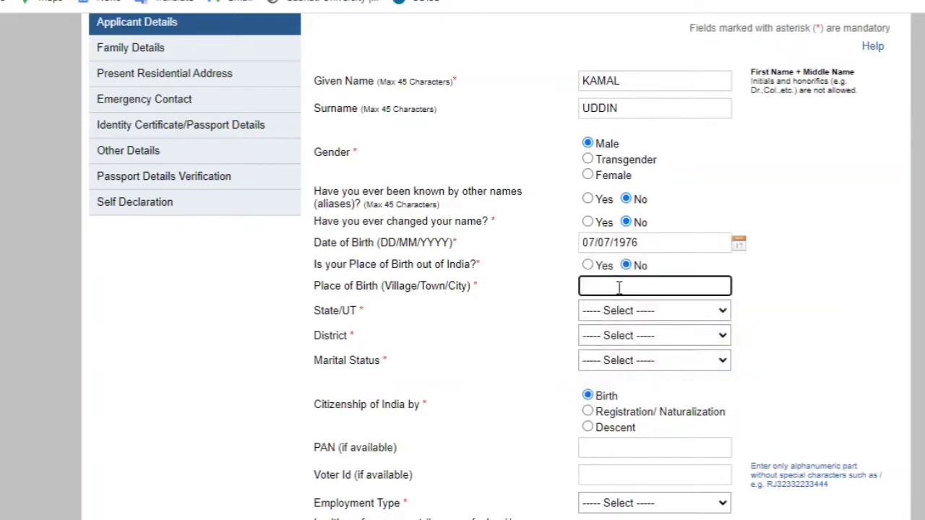
text(NAGAON)
Select Assam as state, Nagaon as district, and Married as marital status
click(639, 312)
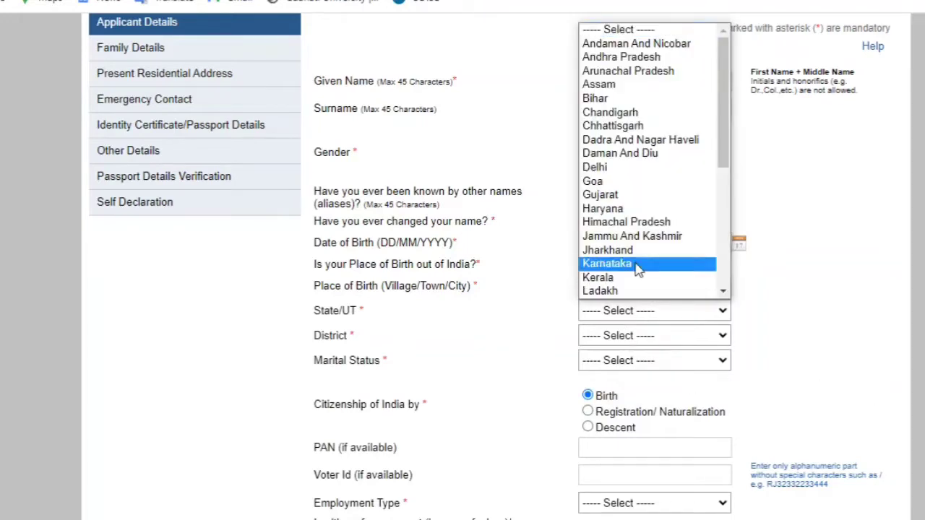
click(611, 87)
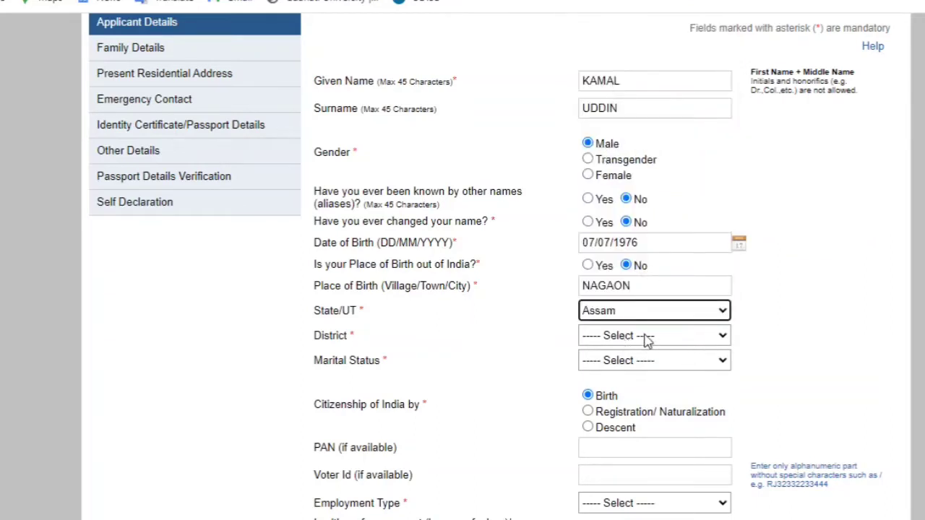
click(645, 338)
scroll(613, 192, down, 5)
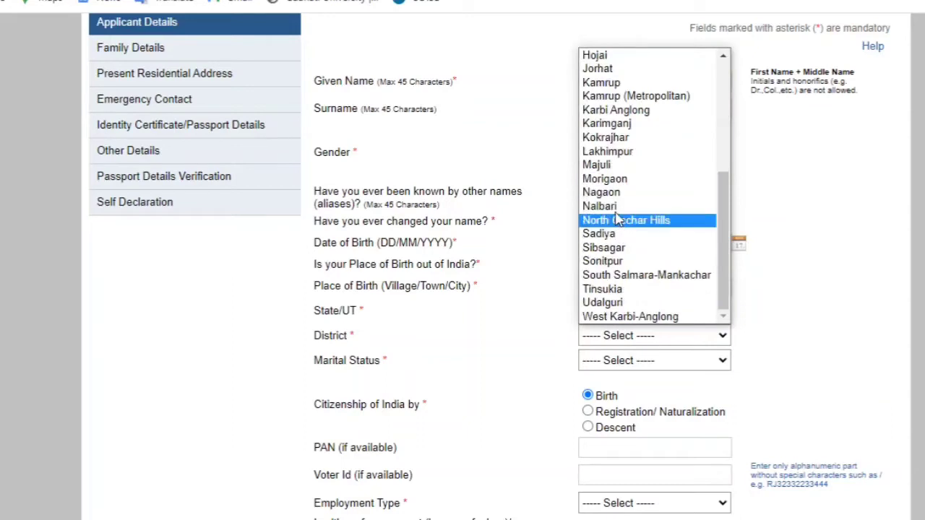
click(613, 193)
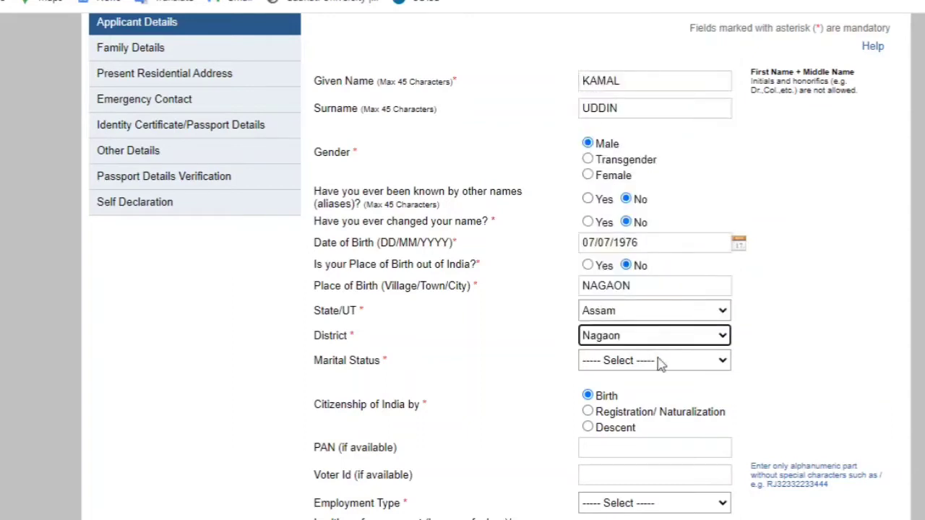
click(602, 364)
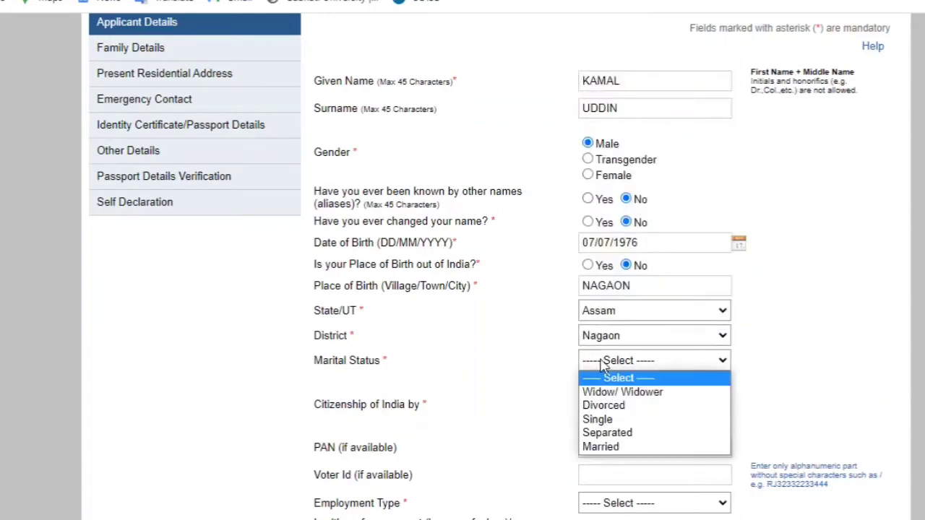
click(613, 448)
scroll(620, 246, down, 4)
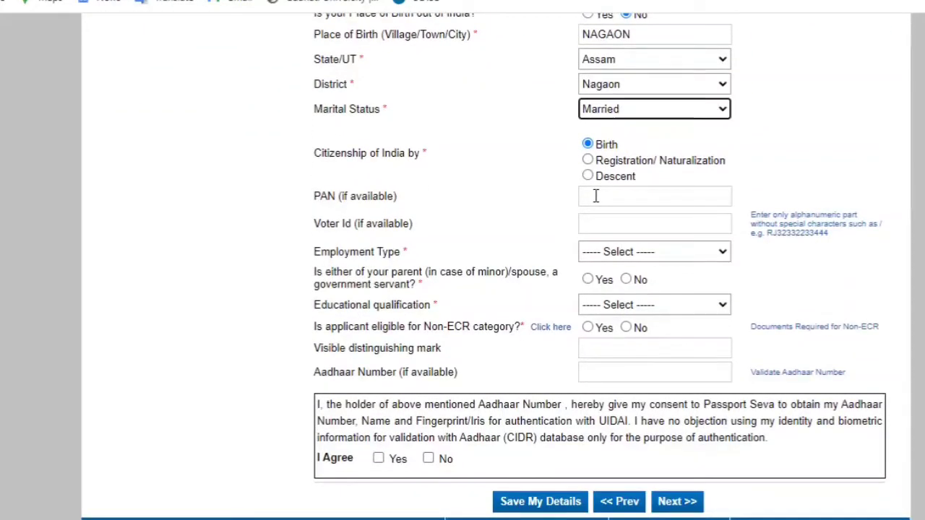
Enter the applicant's PAN number and Voter Id
click(596, 196)
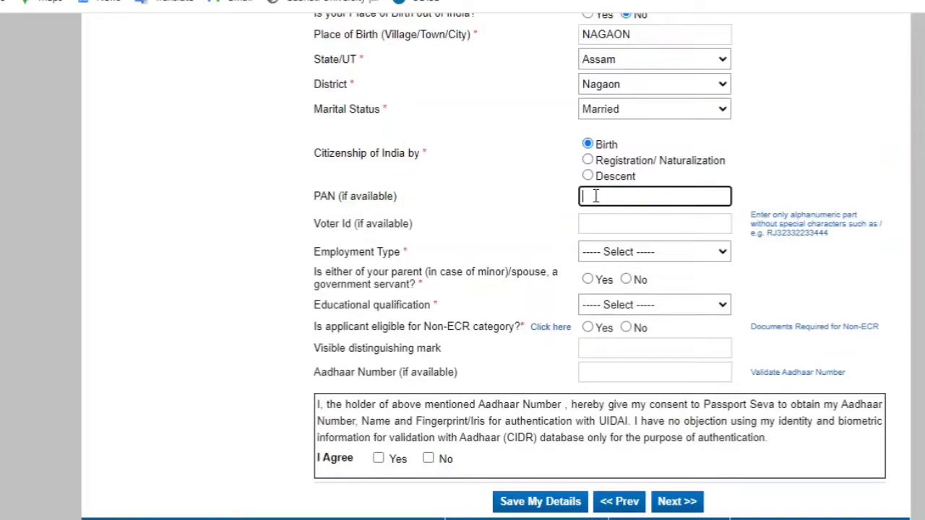
click(602, 227)
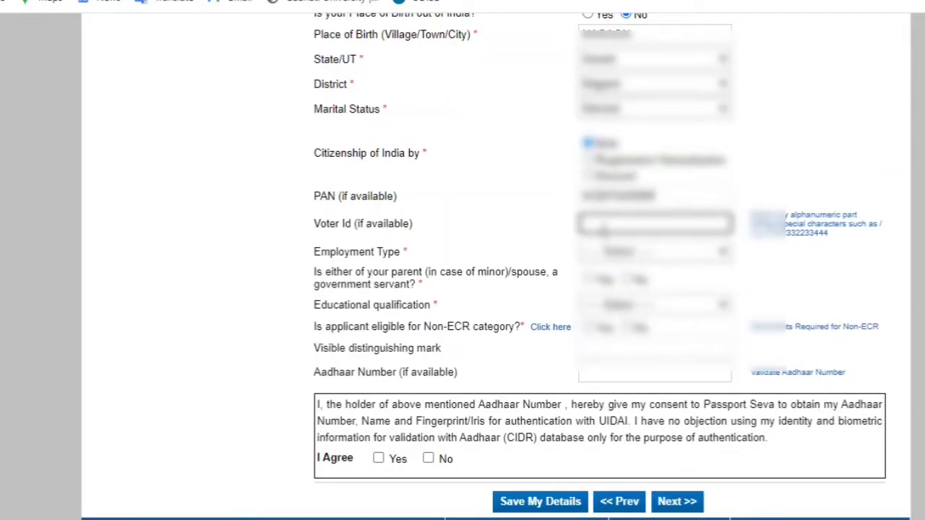
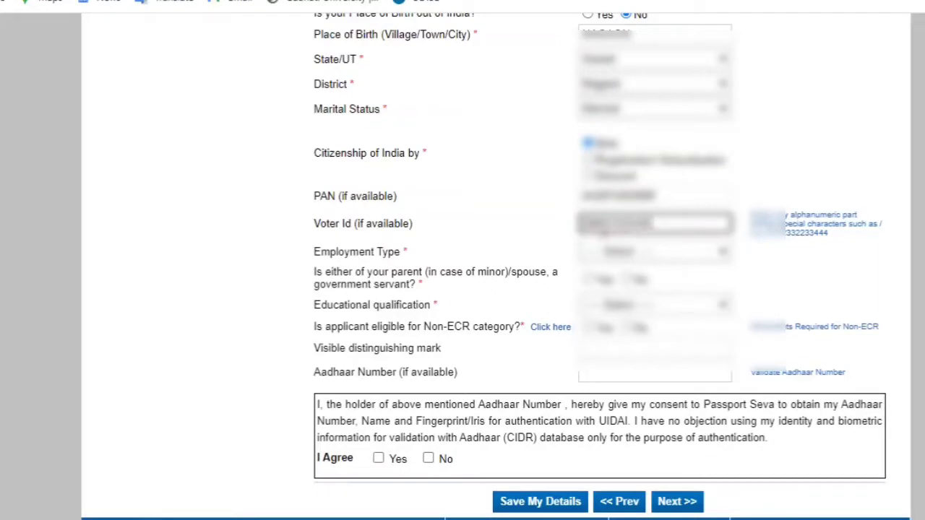
Set employment type to Self Employed and answer No to a government-servant parent or spouse
click(636, 252)
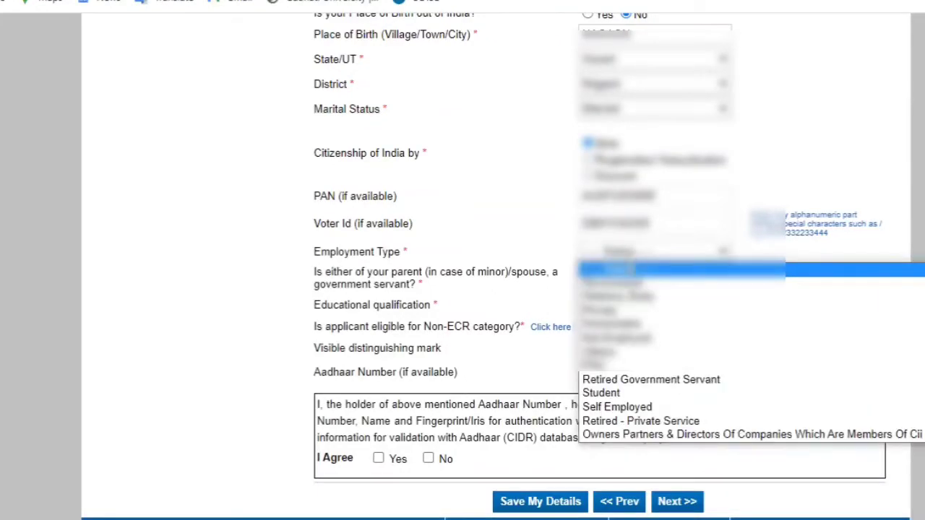
click(620, 408)
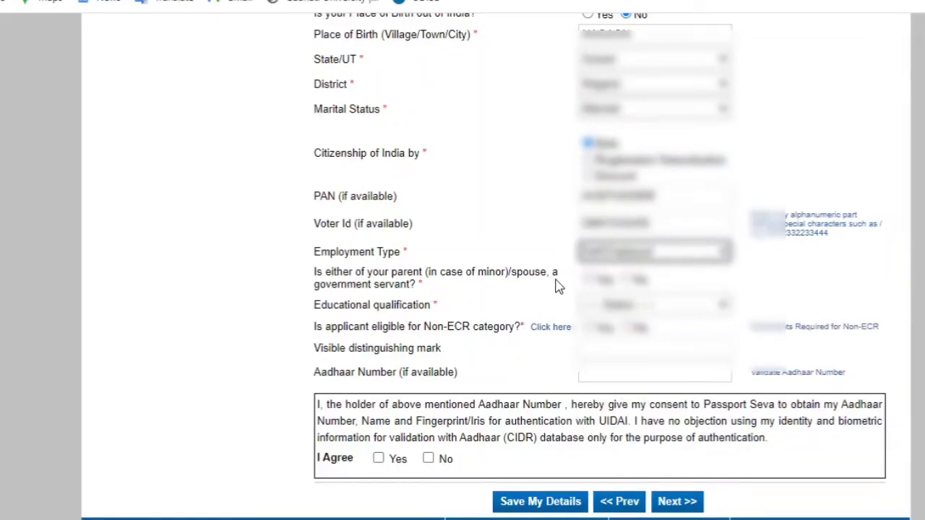
click(627, 280)
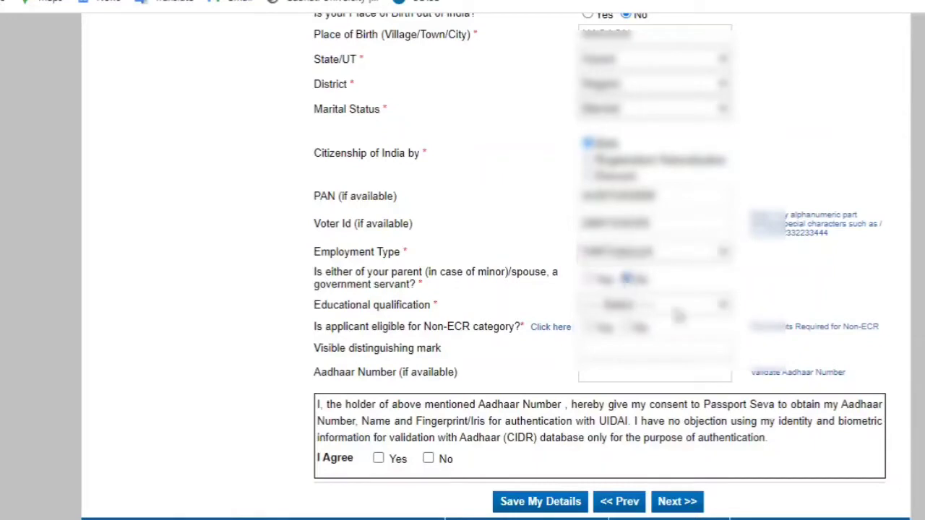
scroll(446, 227, down, 2)
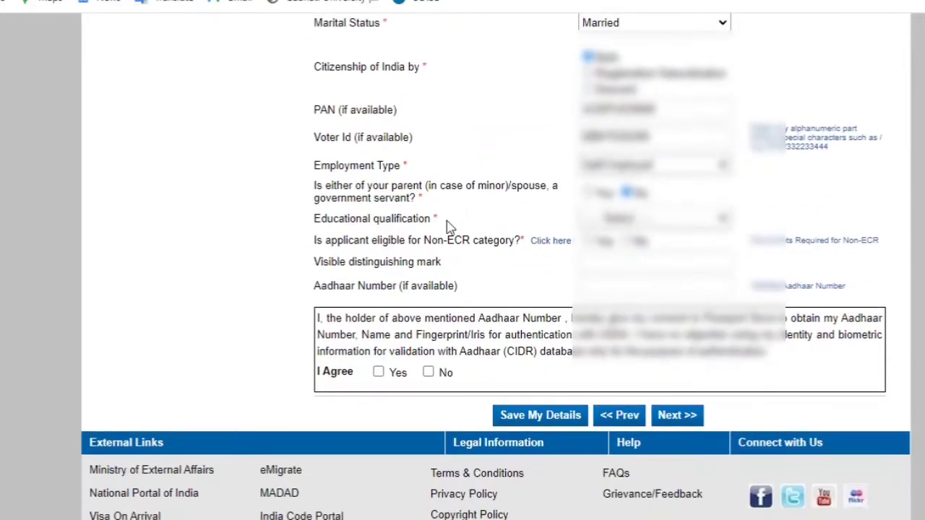
Set education to Between 8th And 9th Standard, enter the applicant's Aadhaar number, agree to consent, and save
click(655, 219)
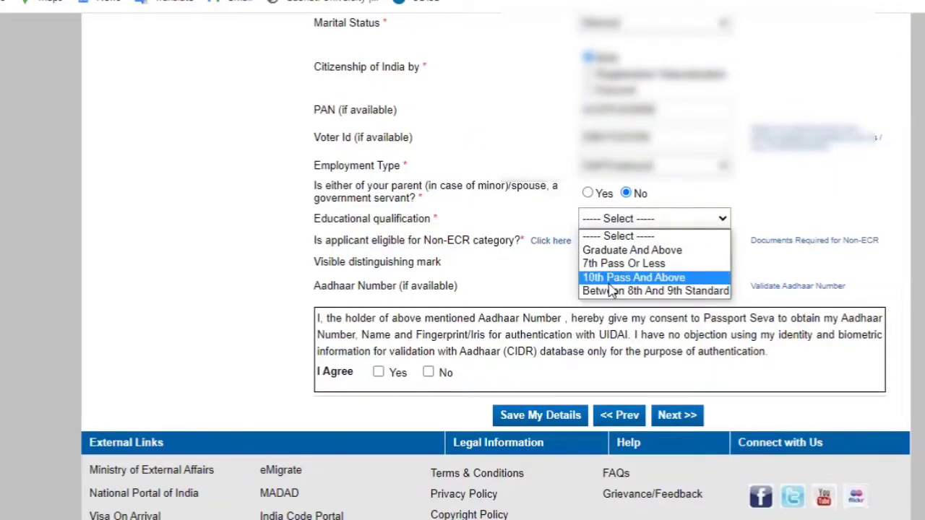
click(614, 291)
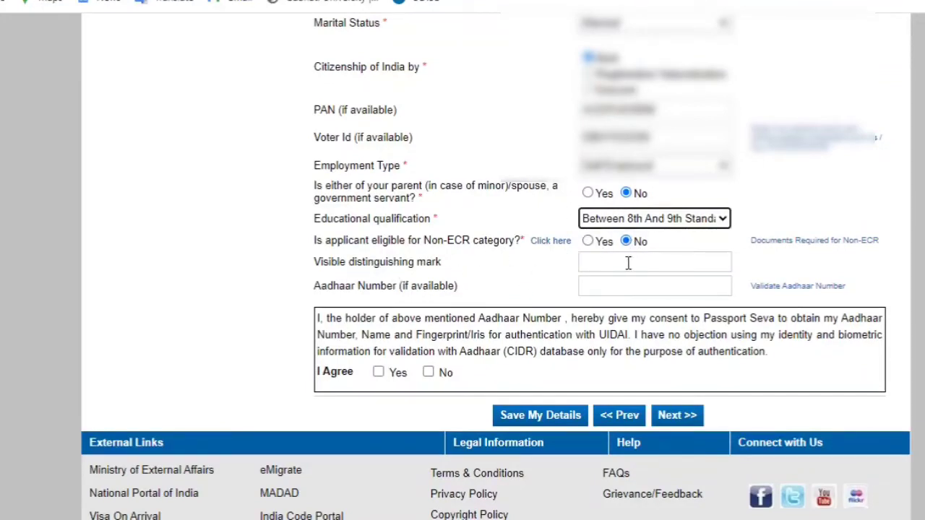
click(612, 284)
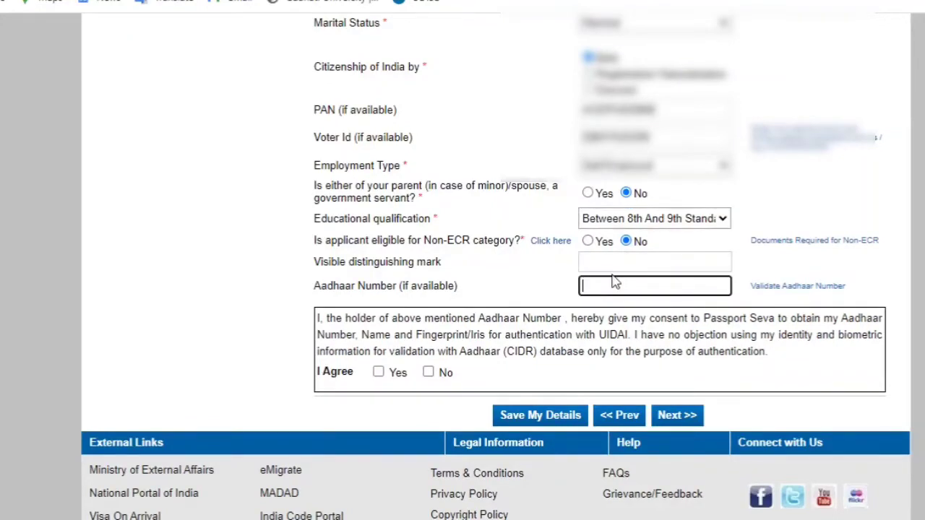
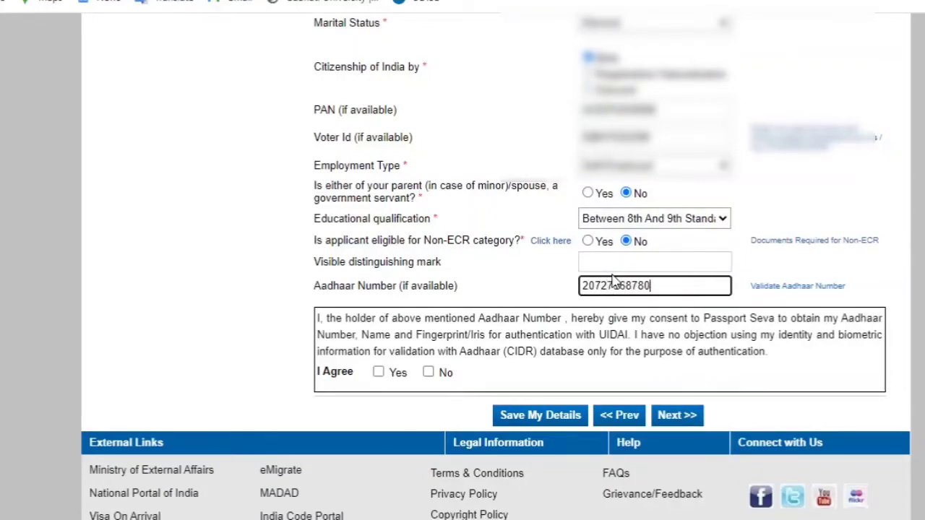
click(786, 289)
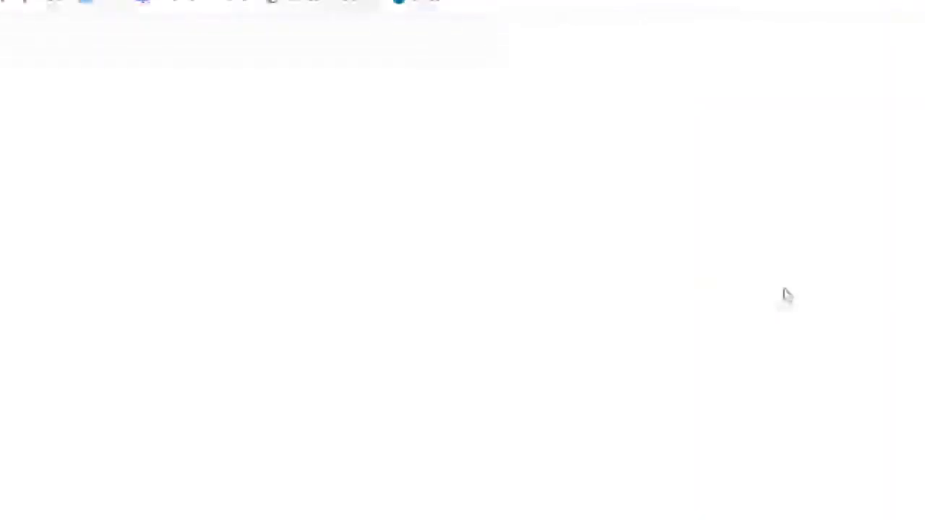
scroll(436, 368, down, 2)
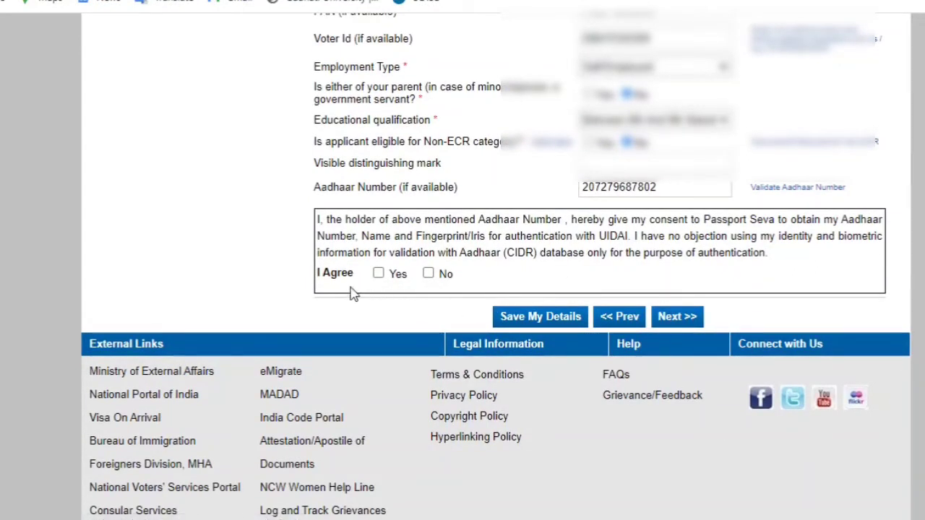
click(378, 273)
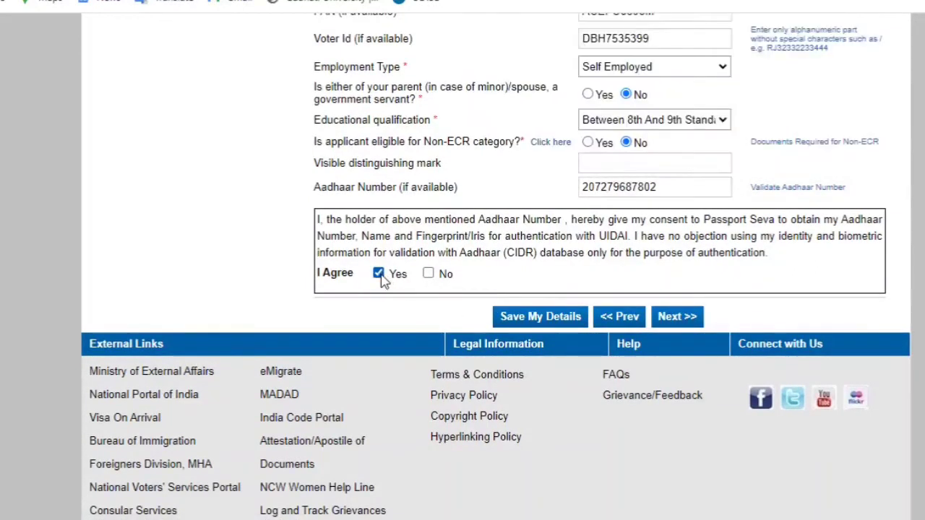
click(551, 322)
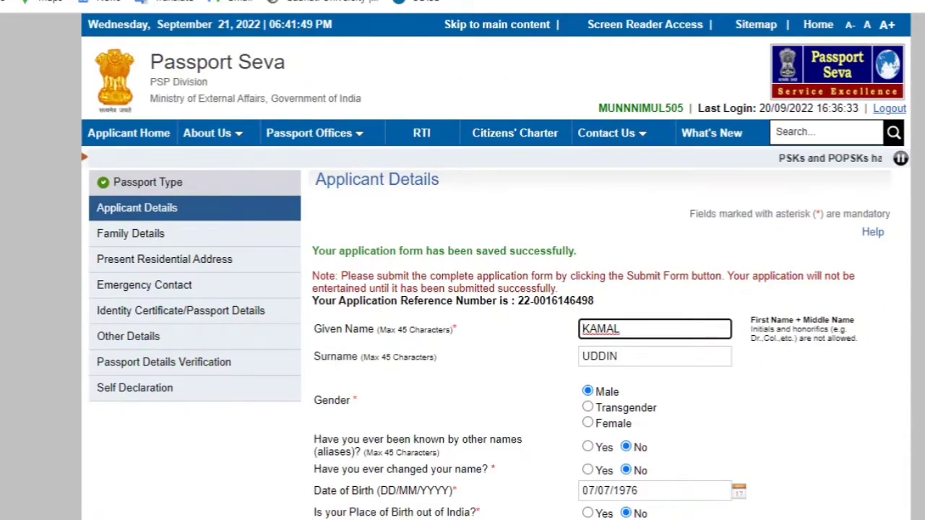
Try to continue past the saved details, dismiss the Aadhaar disclaimer, and tick I Agree again
scroll(322, 159, down, 2)
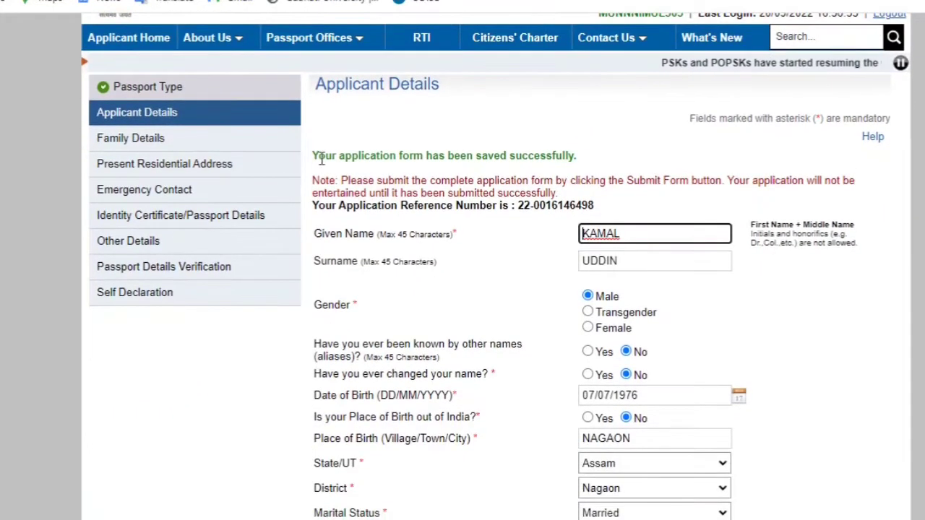
triple_click(322, 158)
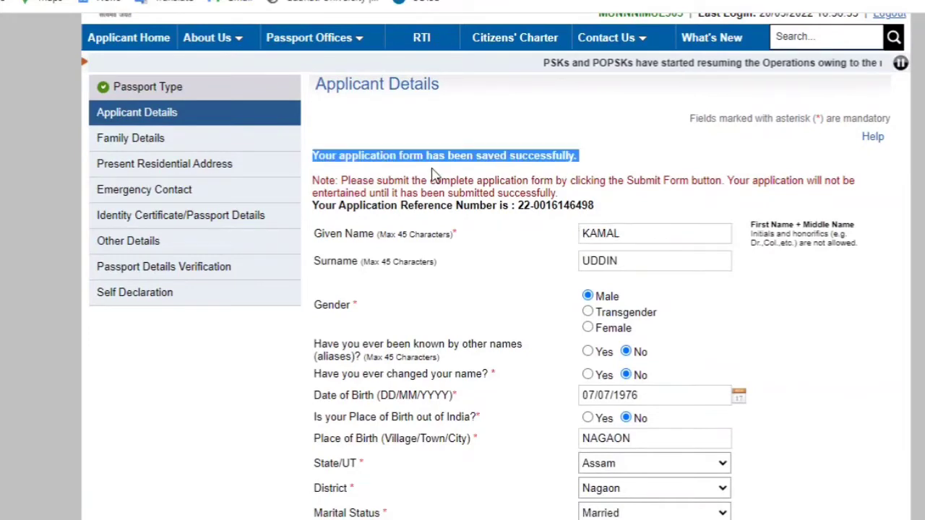
click(634, 153)
scroll(876, 201, down, 1)
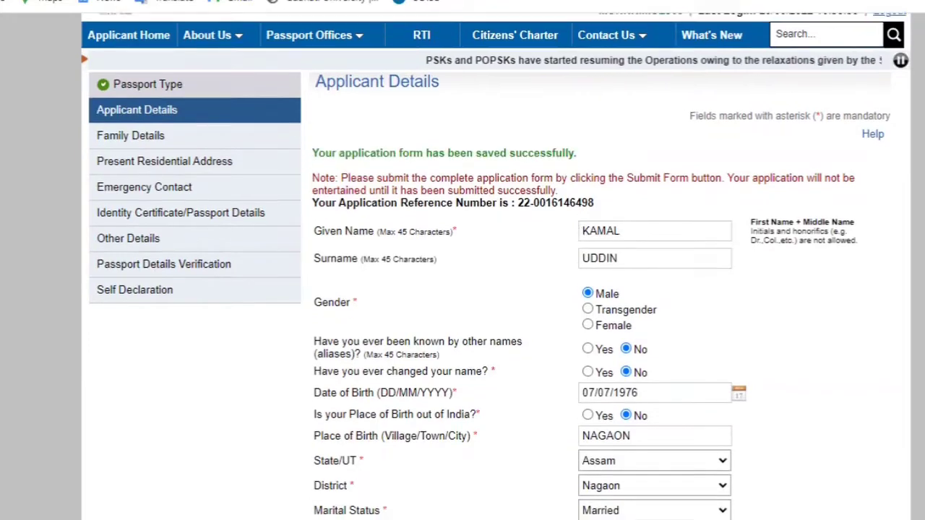
scroll(495, 264, down, 10)
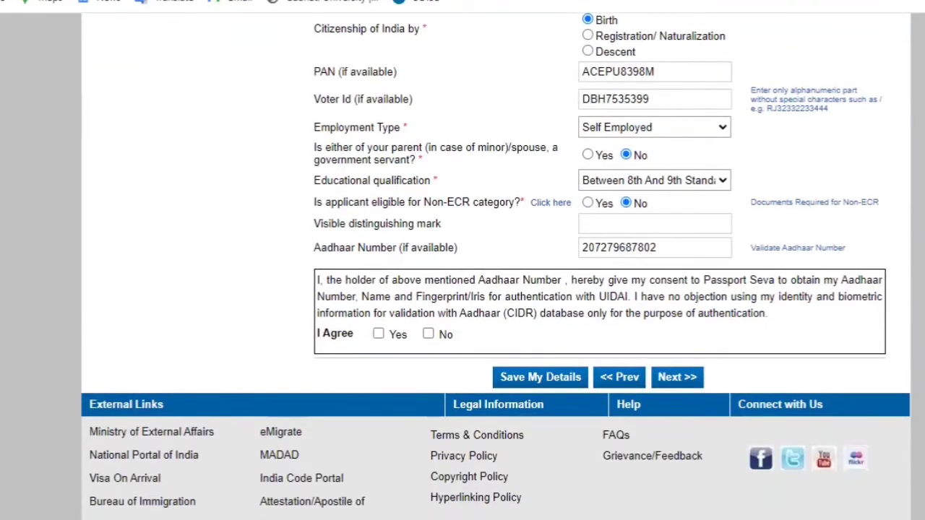
click(678, 383)
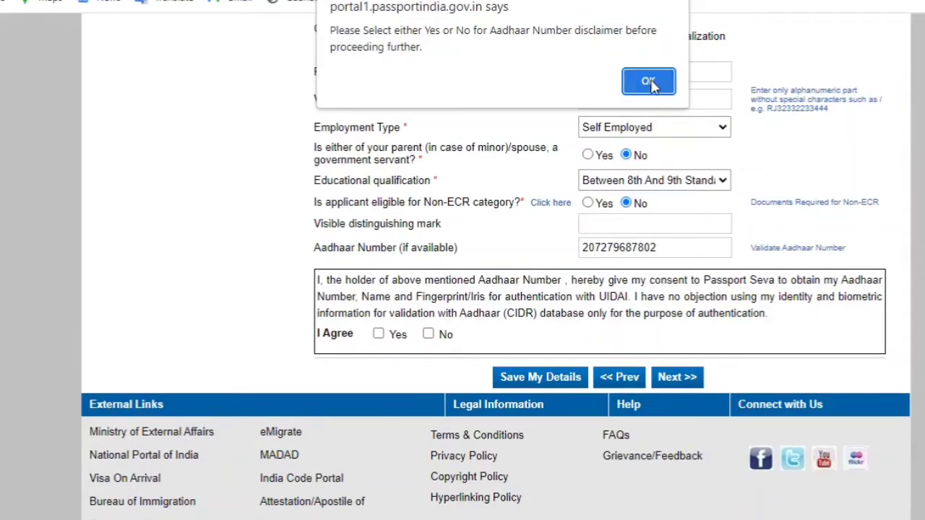
click(649, 82)
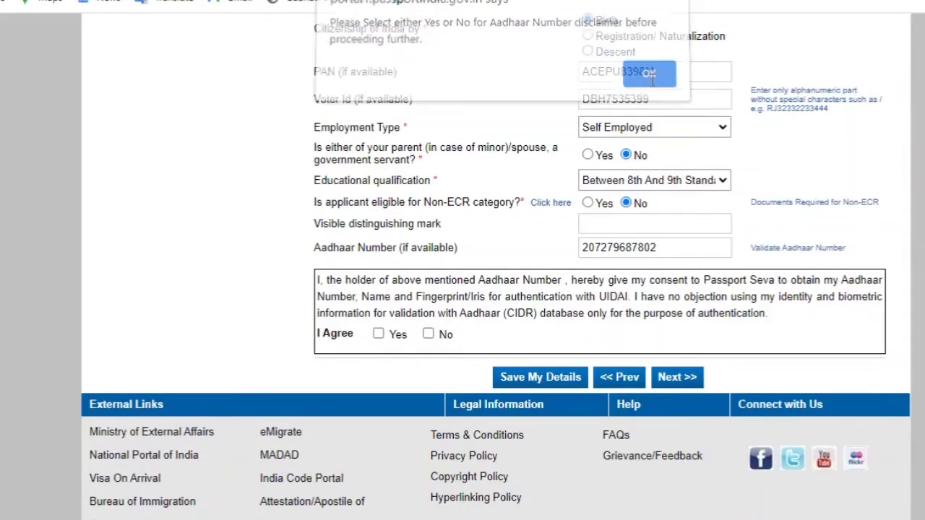
click(377, 335)
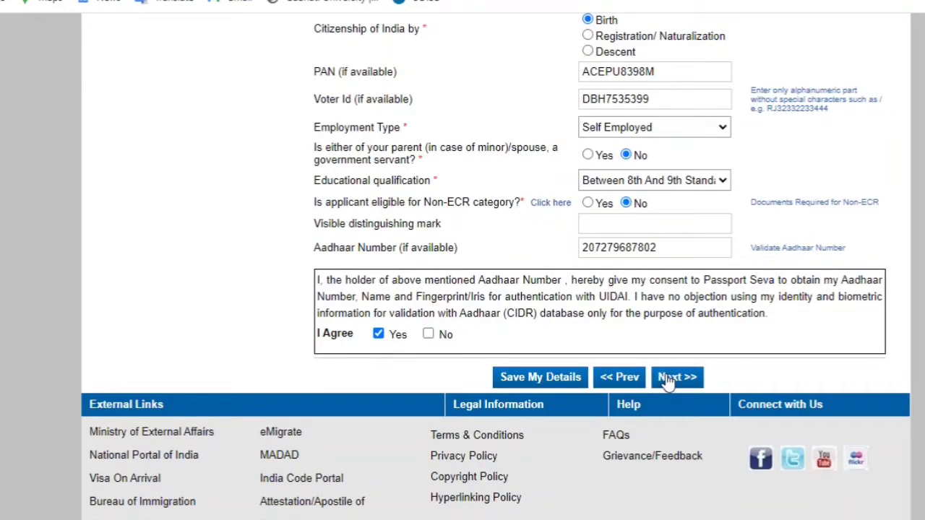
On Family Details, enter the father's given name and surname and the mother's full name, correcting a typo
click(668, 383)
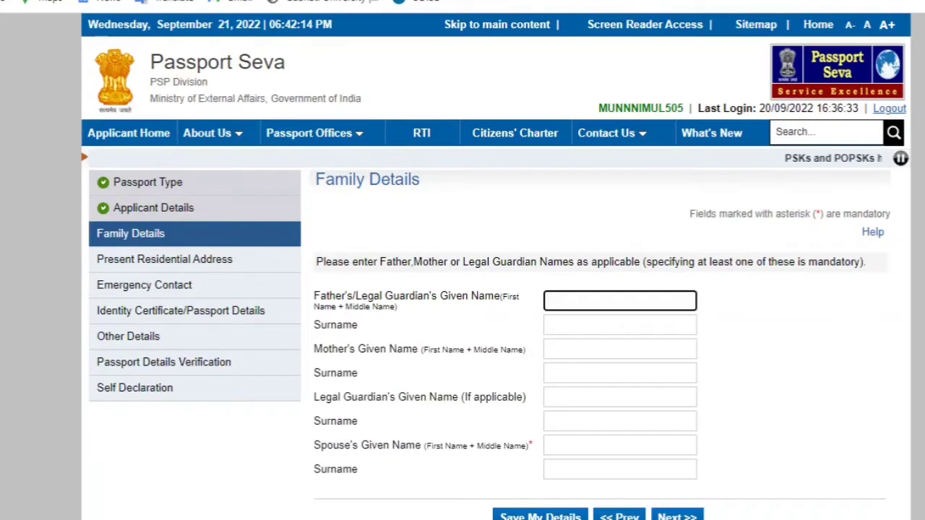
scroll(801, 238, down, 1)
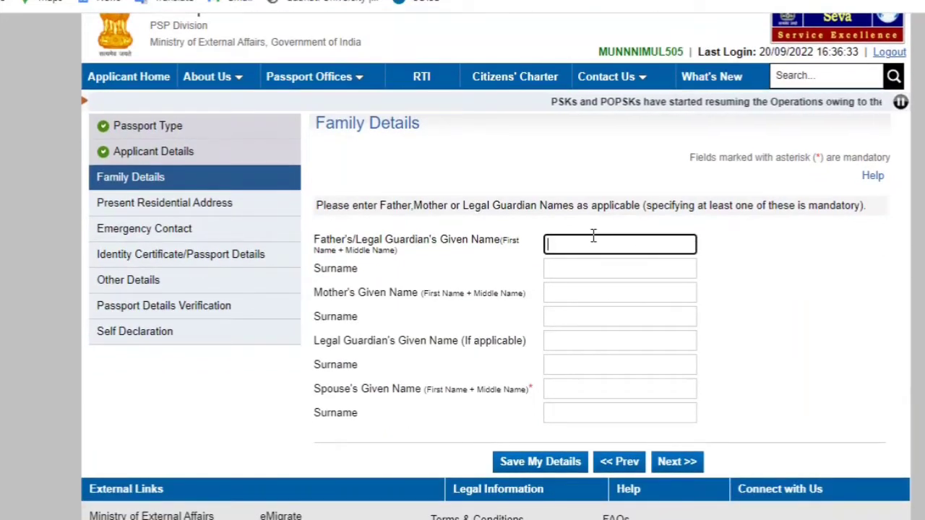
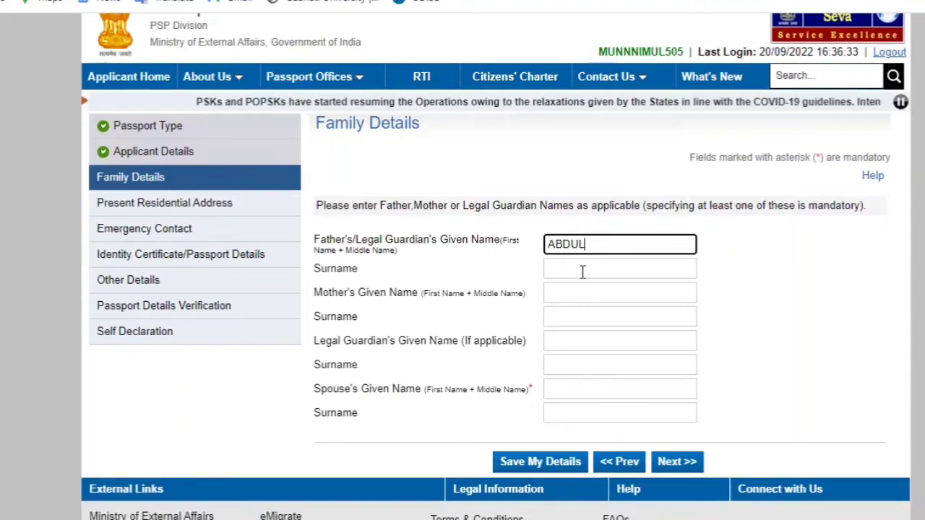
click(583, 272)
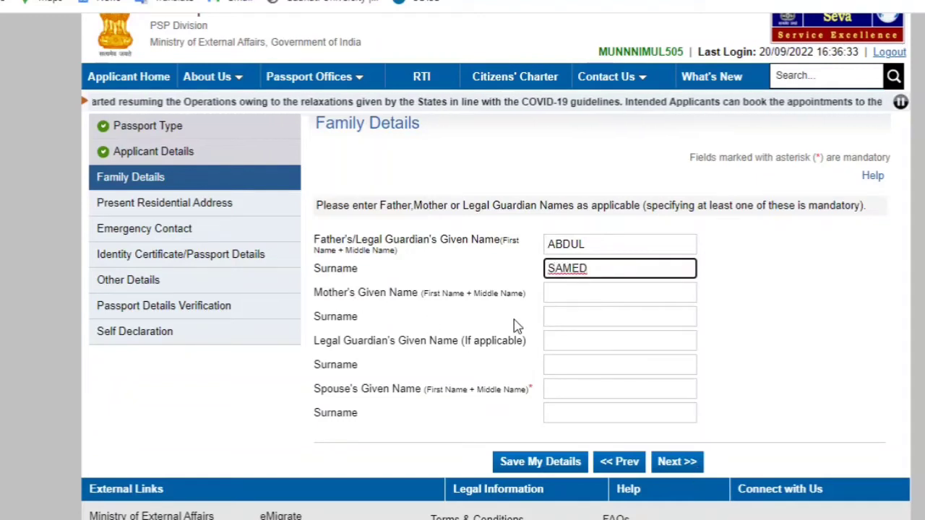
click(567, 292)
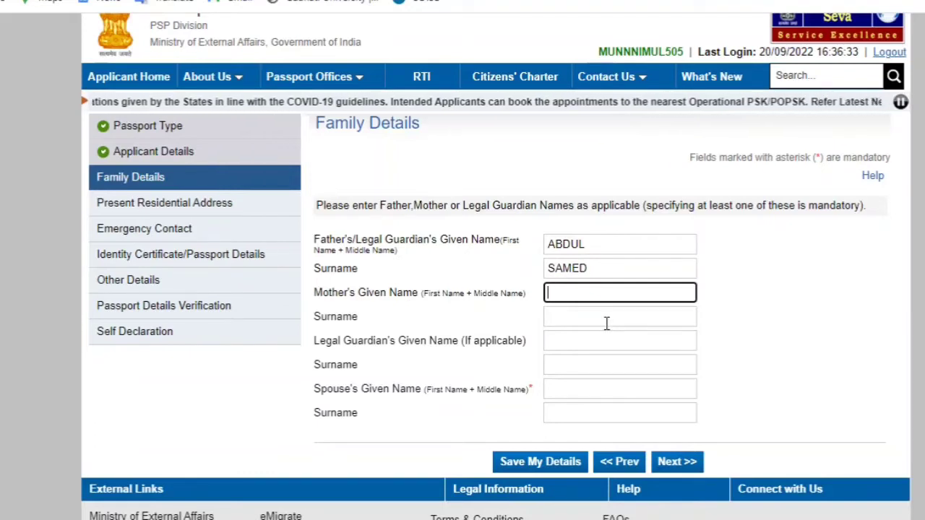
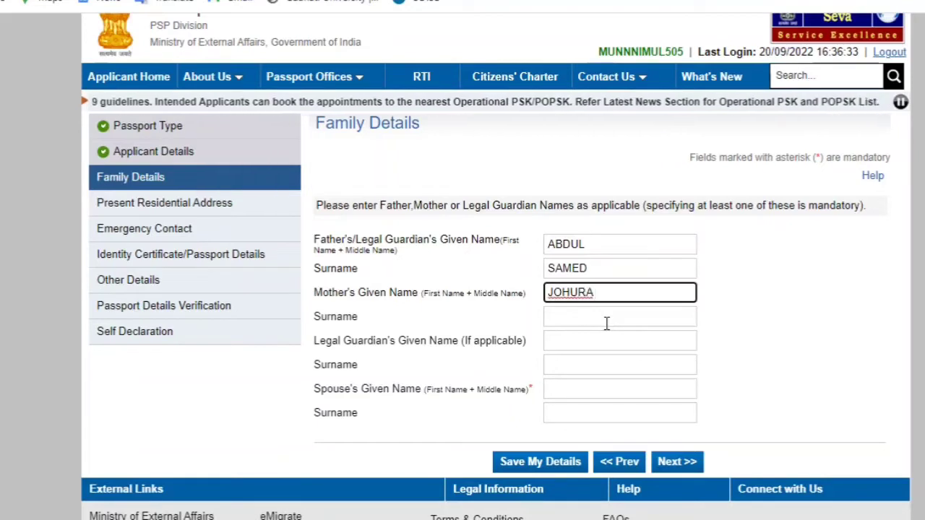
key(Left)
key(Left)
key(Left)
key(Left)
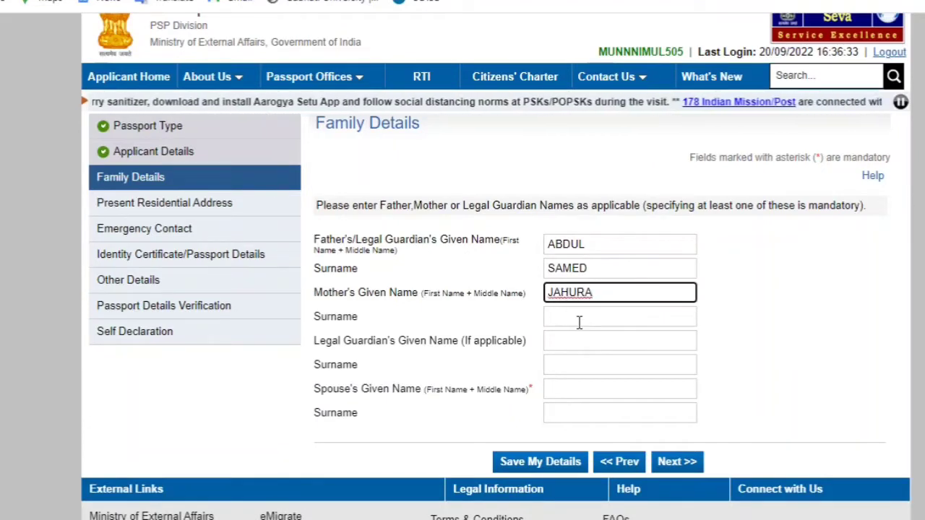
click(579, 320)
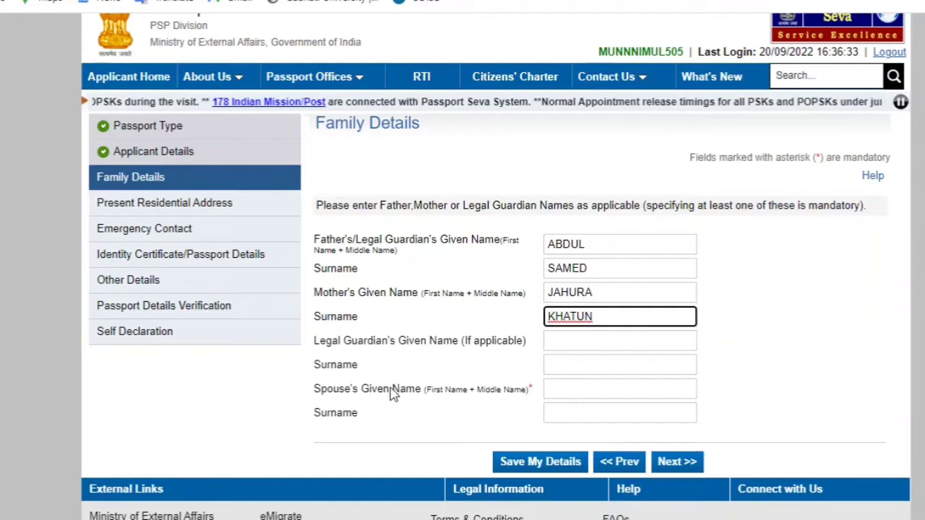
Enter the spouse's given name and surname, correcting a typo, and save the family details
click(595, 389)
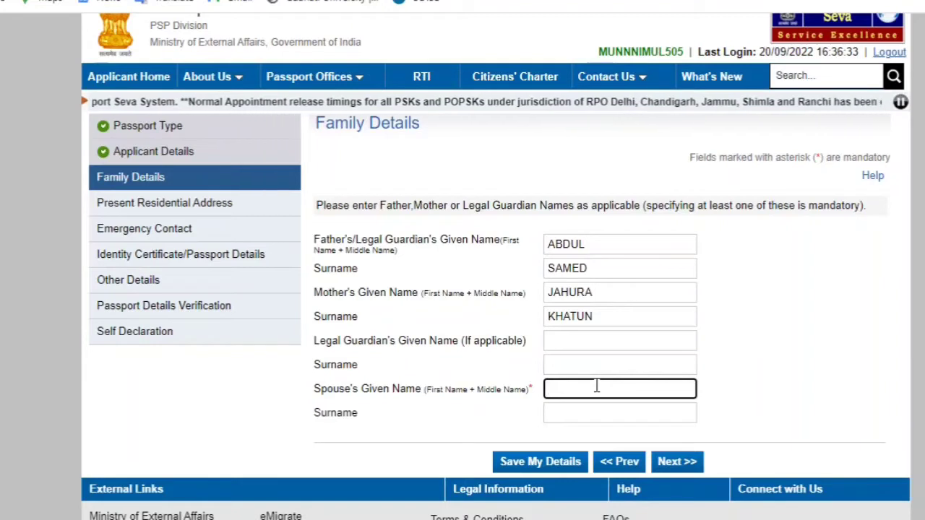
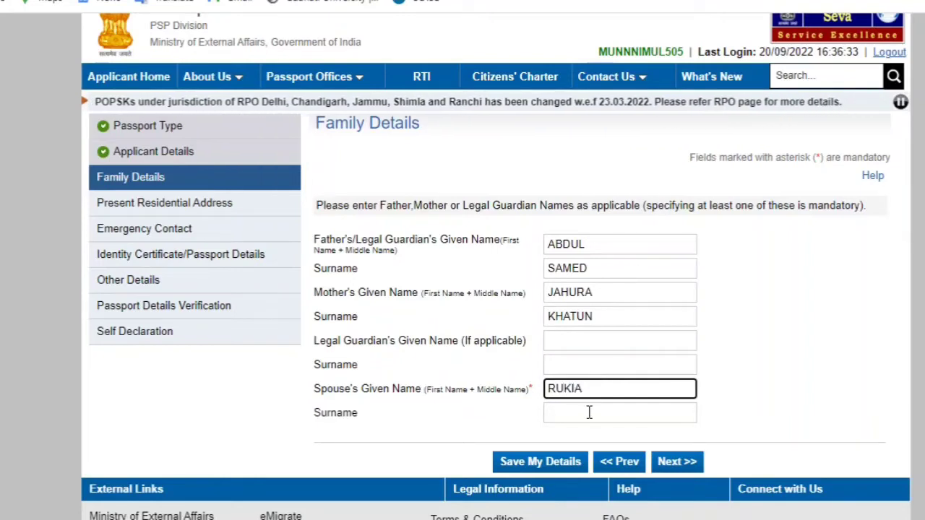
click(587, 418)
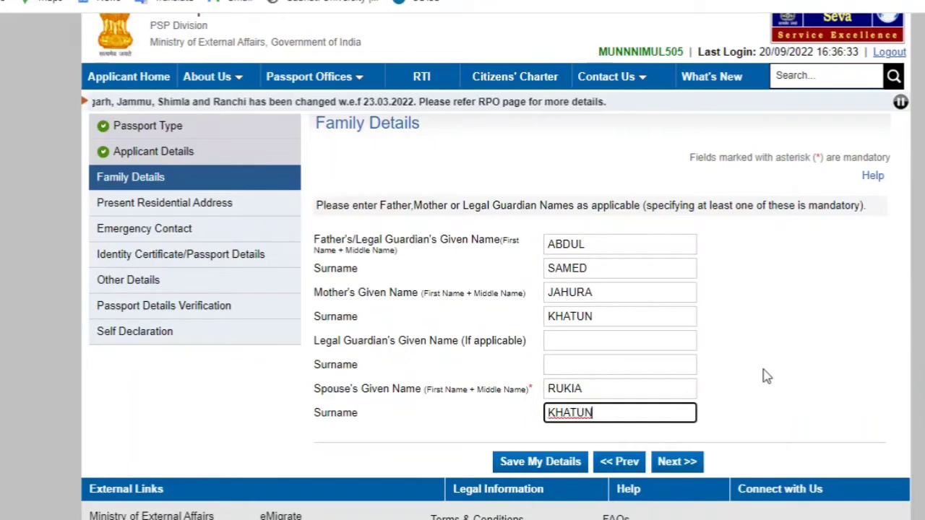
scroll(764, 375, down, 2)
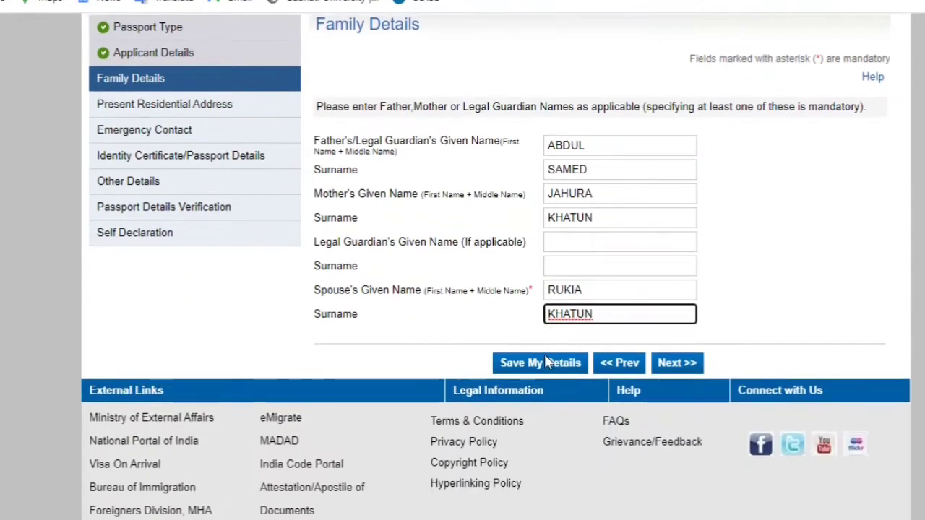
click(550, 364)
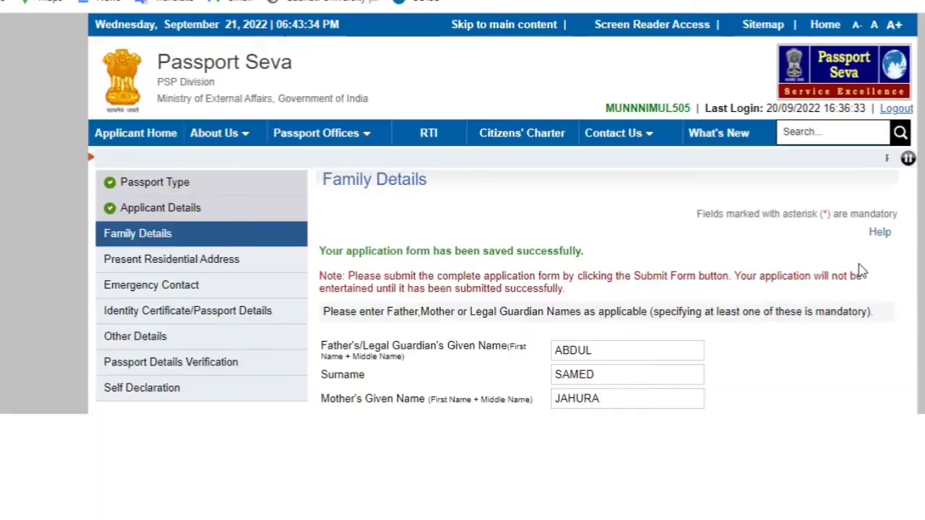
scroll(691, 359, down, 3)
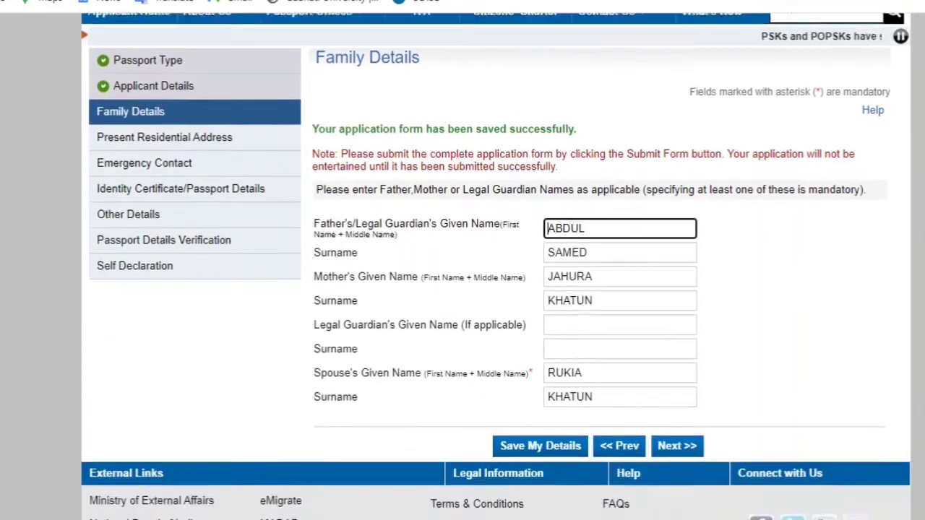
Continue to Present Residential Address, enter the village or town and choose the state
click(690, 356)
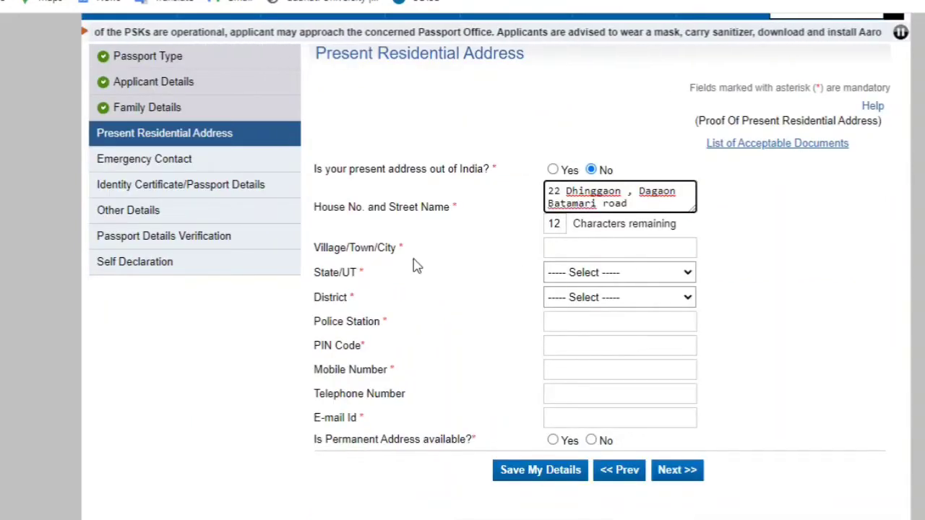
click(568, 250)
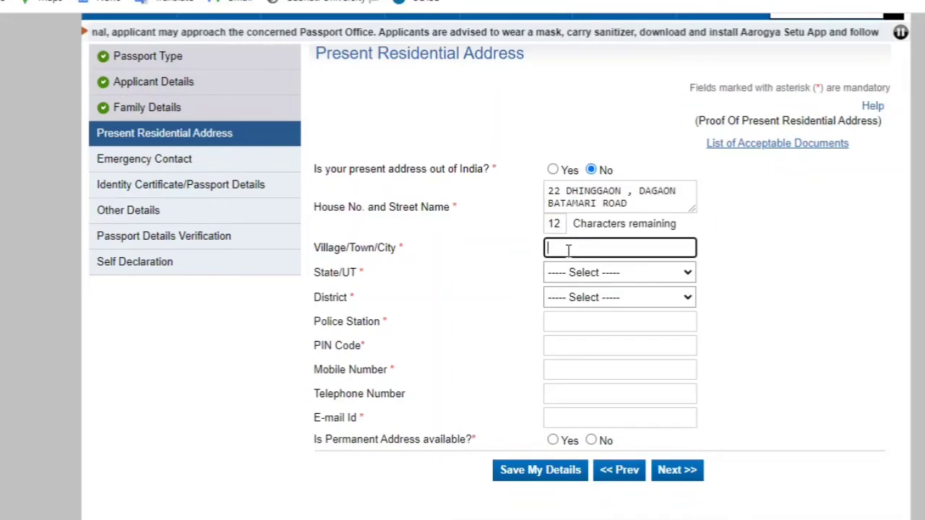
text(Dhingga)
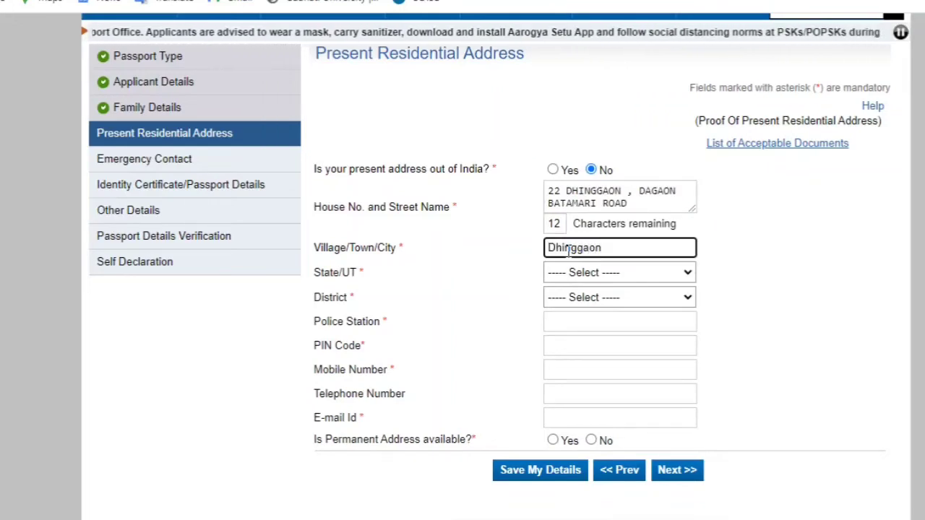
text(on)
click(615, 277)
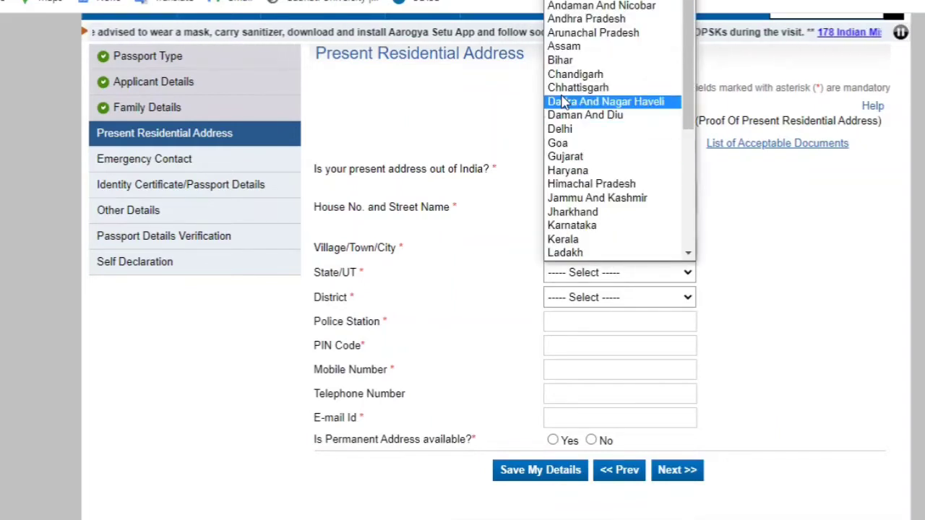
click(564, 46)
Choose the district and local police station, and enter the PIN code
click(583, 303)
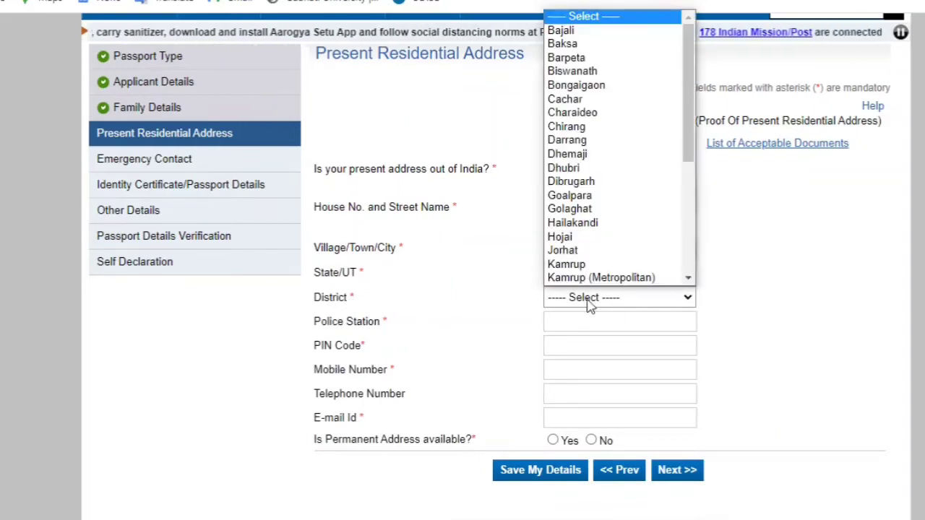
scroll(589, 180, down, 5)
click(571, 154)
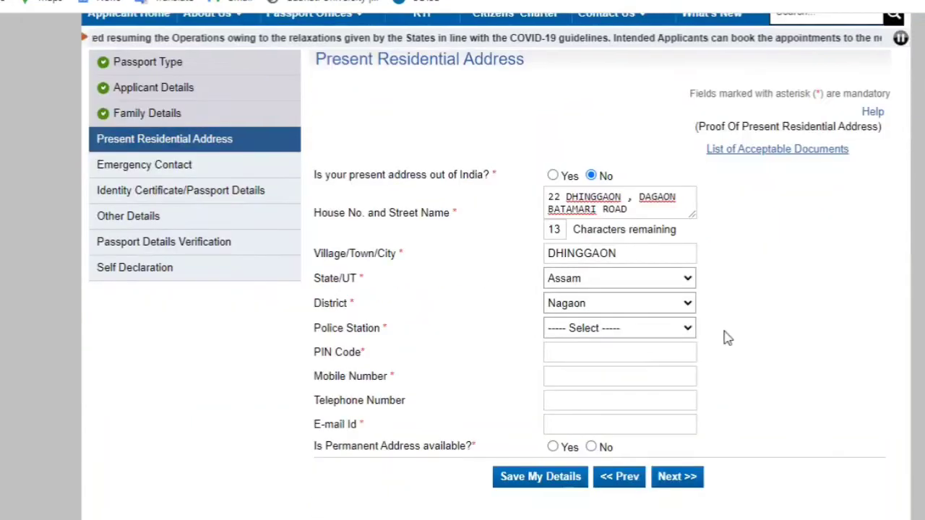
scroll(723, 337, down, 2)
click(576, 329)
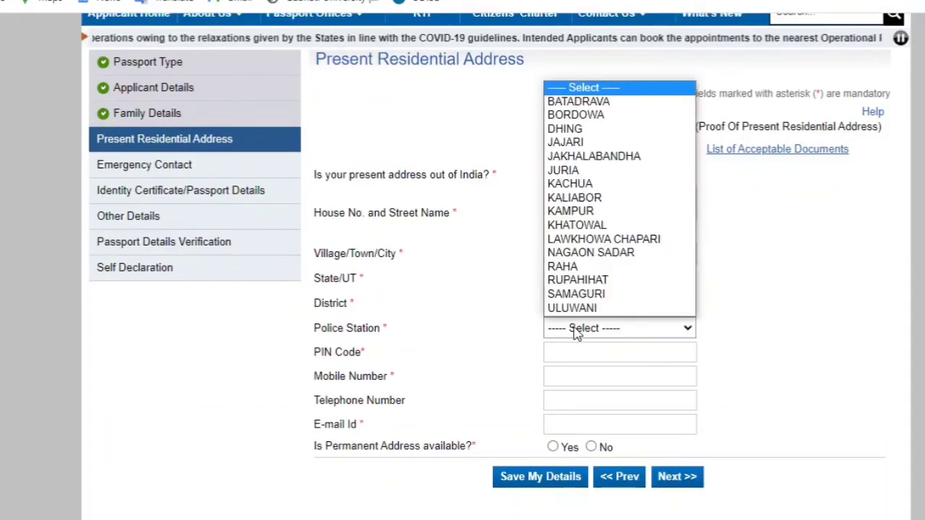
click(593, 170)
click(572, 352)
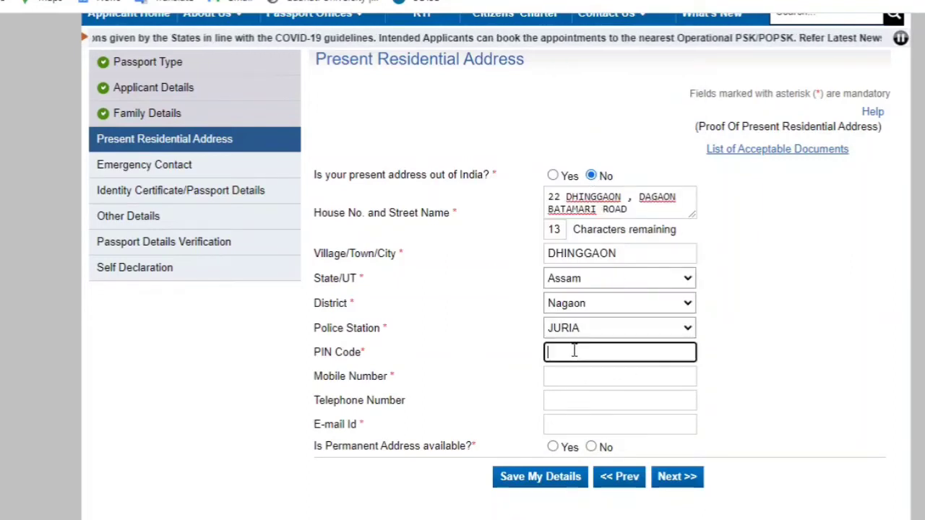
text(782124)
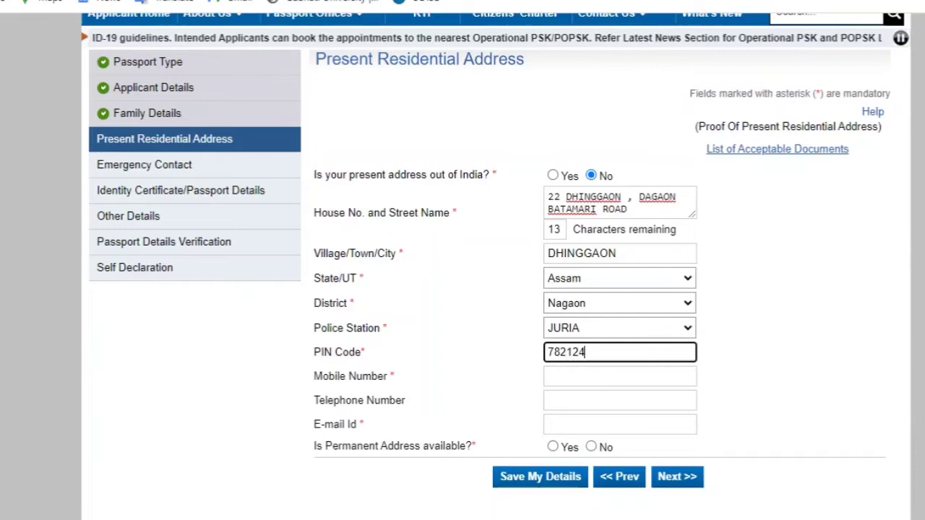
scroll(836, 400, down, 2)
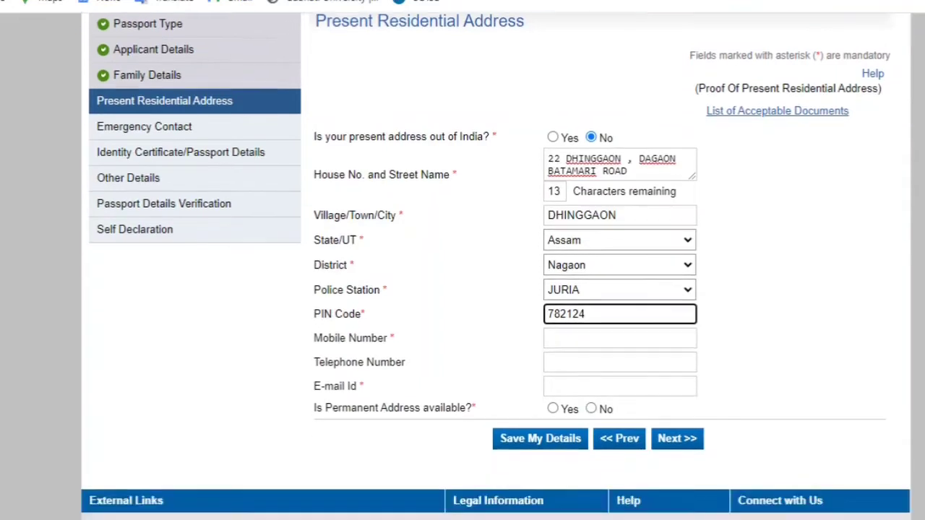
Enter the applicant's mobile number and e-mail address in the contact fields
click(568, 259)
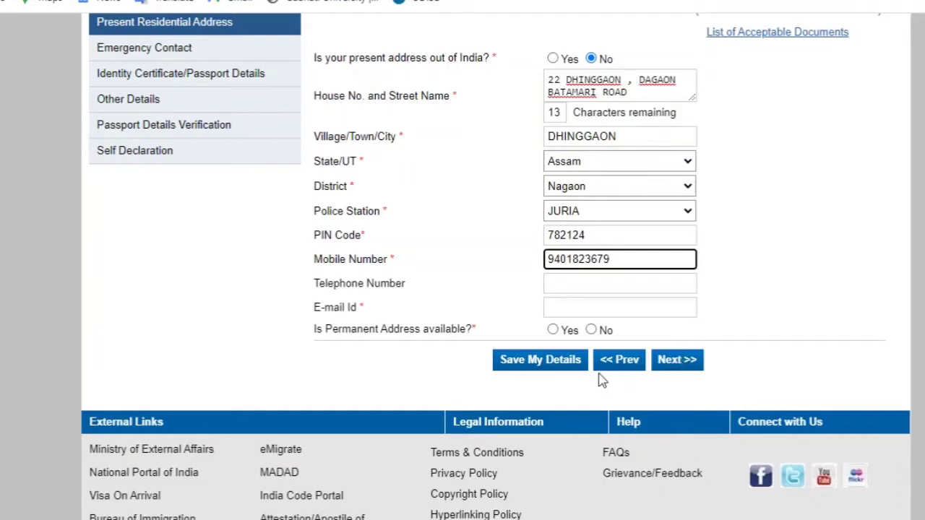
click(577, 308)
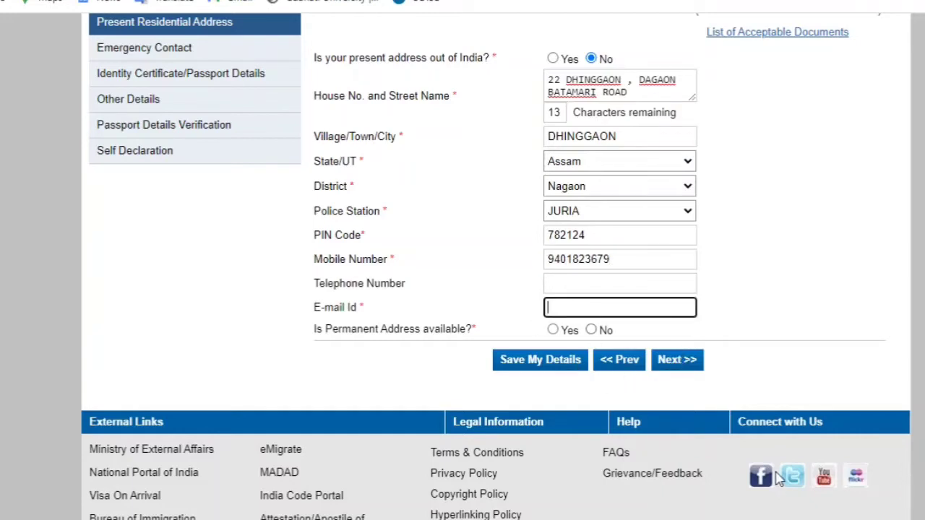
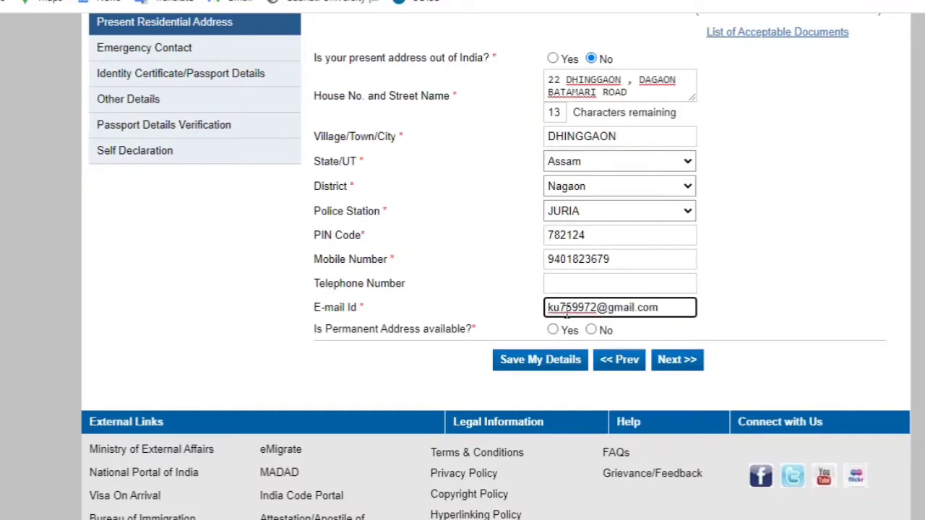
click(815, 262)
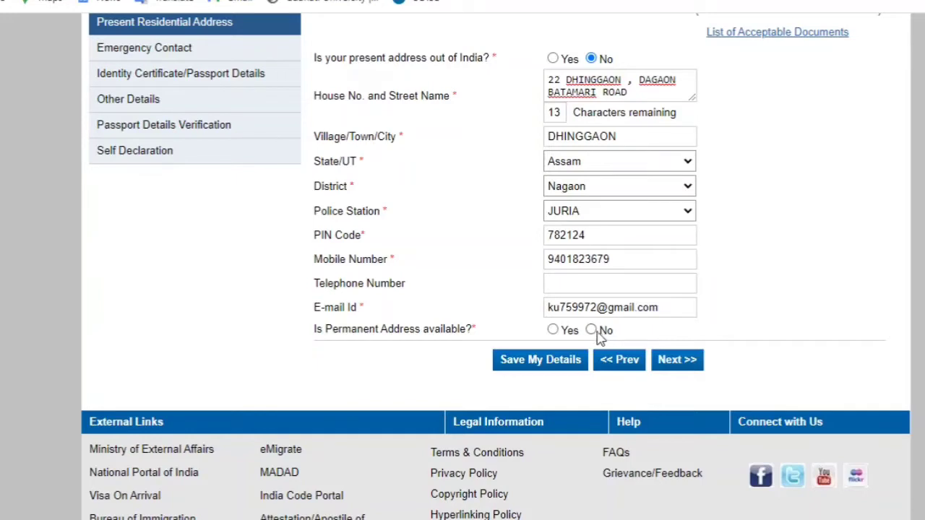
Save the present residential address, accepting the SMS updates and RPO warning alerts
click(562, 371)
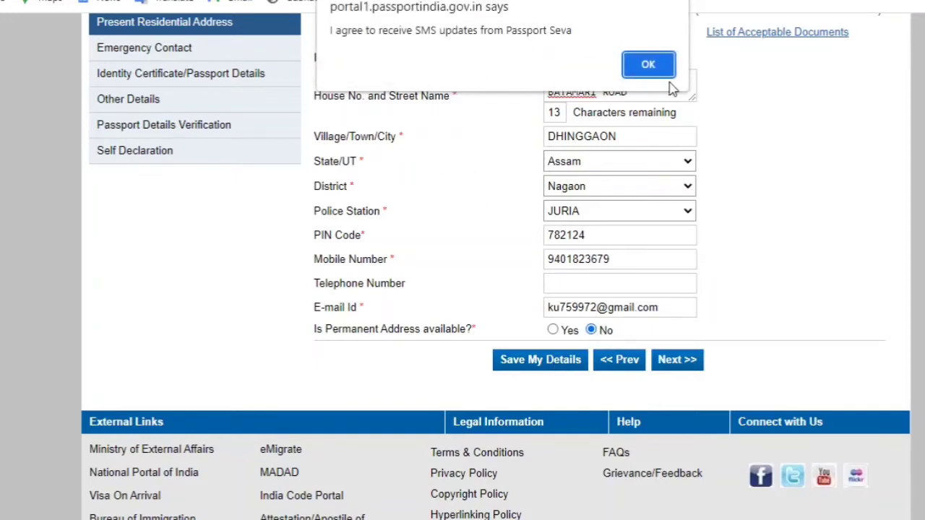
click(650, 63)
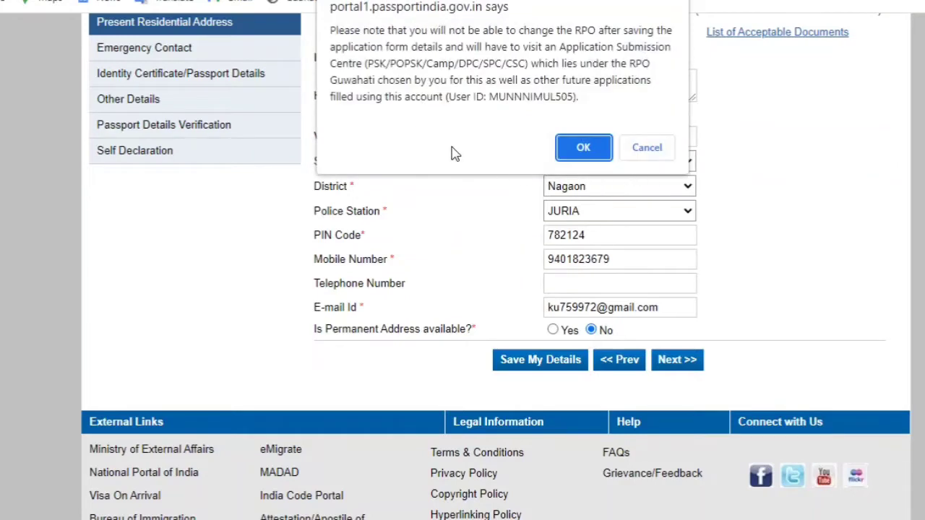
click(583, 148)
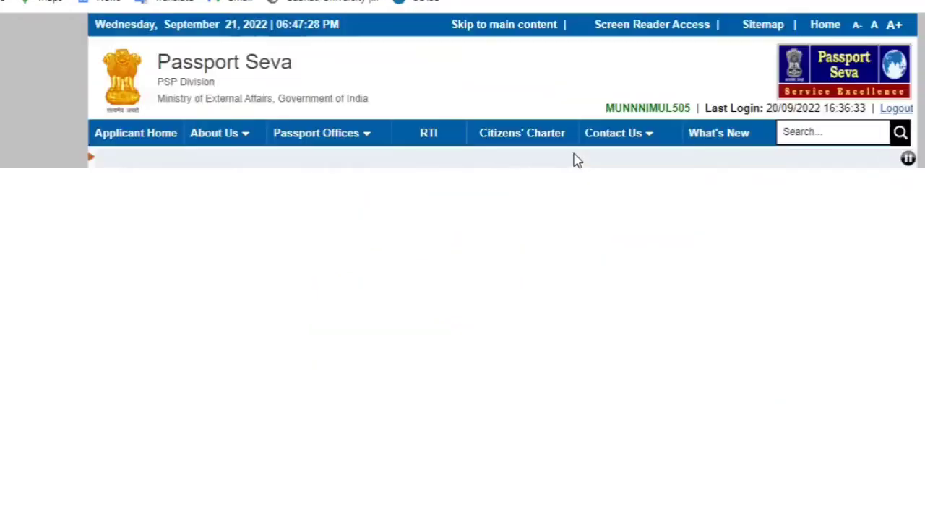
Proceed to Emergency Contact, accepting the SMS and RPO notices again
scroll(497, 325, down, 4)
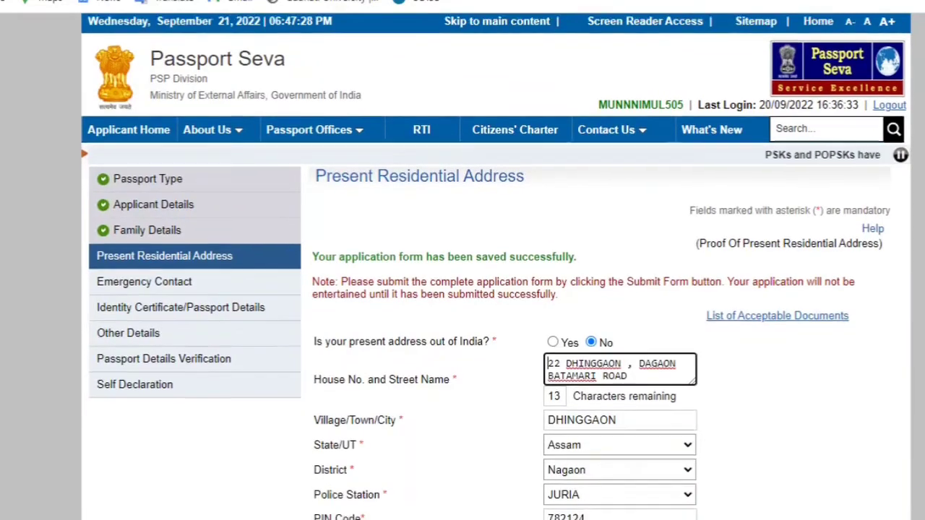
scroll(497, 325, down, 3)
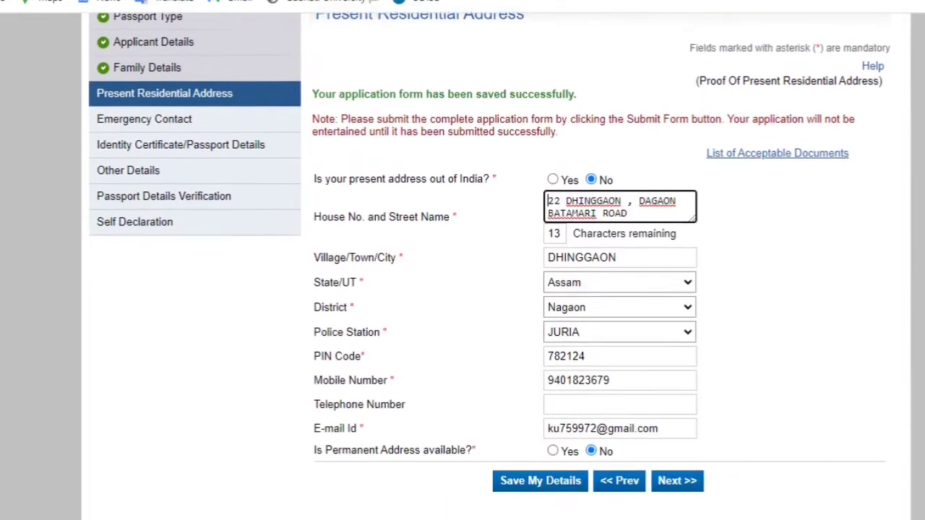
scroll(672, 325, down, 1)
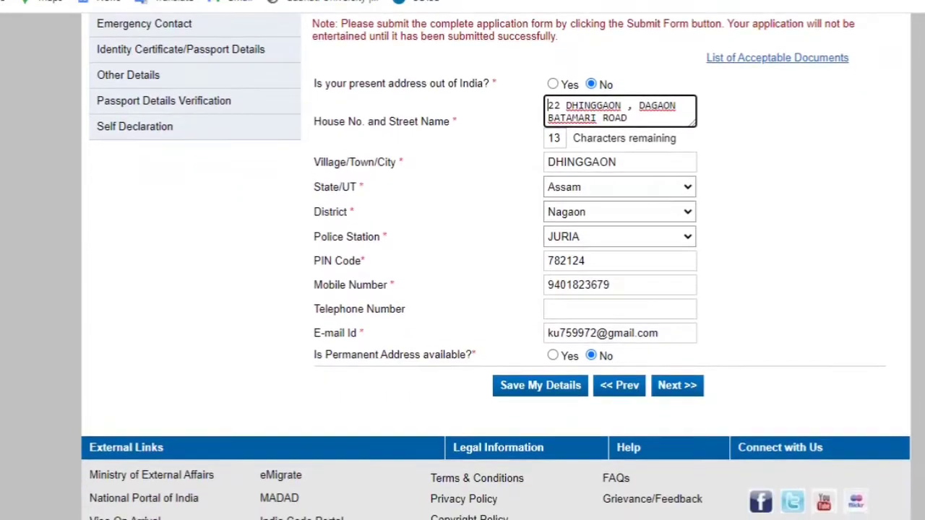
click(675, 385)
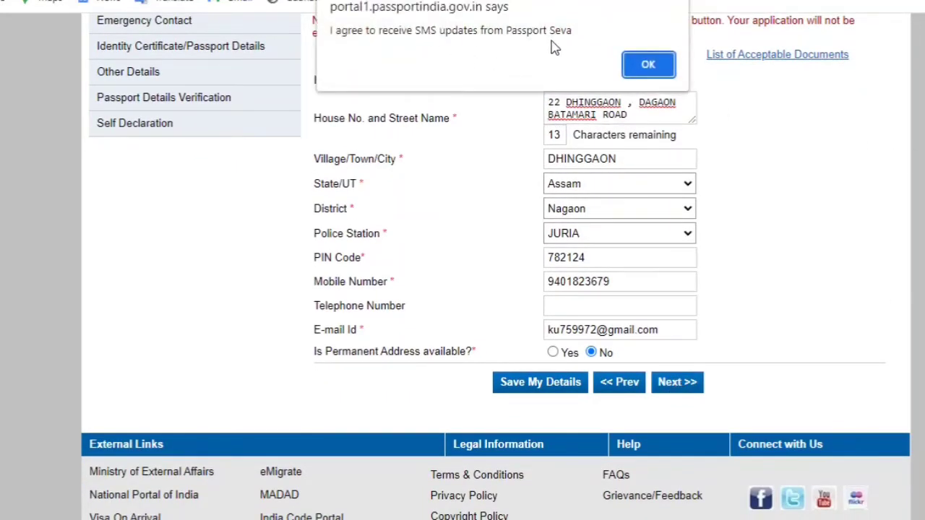
click(647, 64)
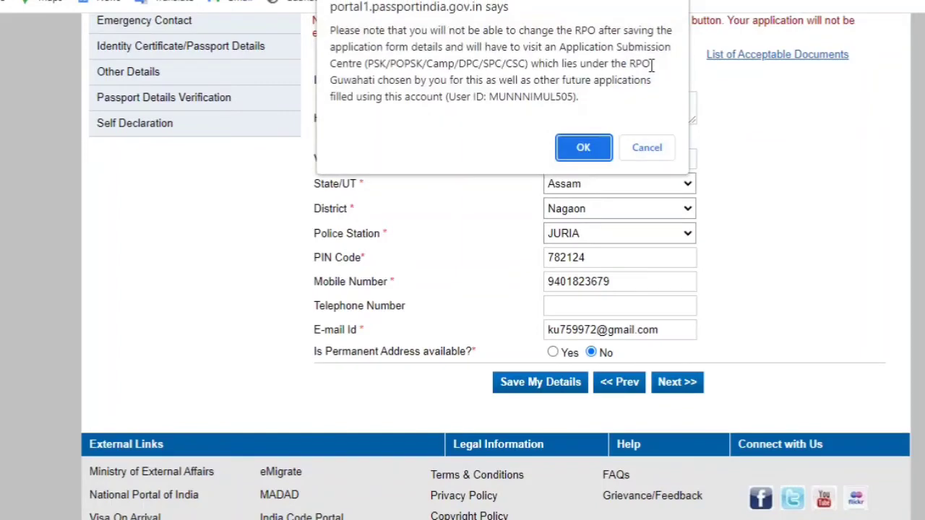
click(583, 148)
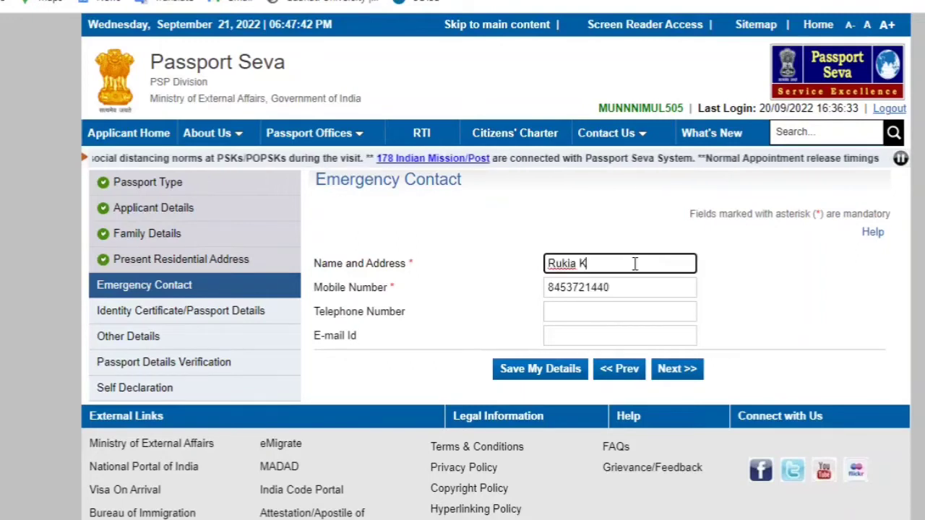
Fill in the emergency contact's name, address and mobile number, then continue to Identity Certificate/Passport Details
text(hatun)
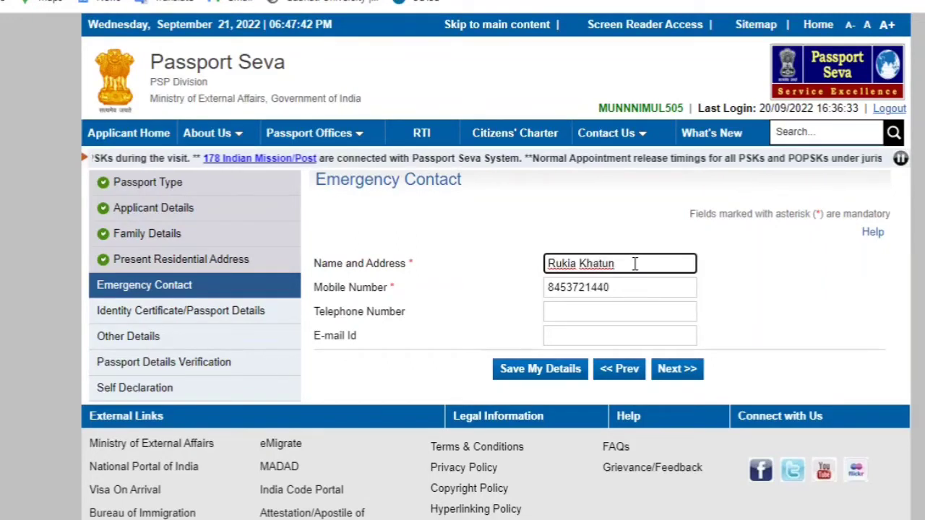
text( Dhinggaon)
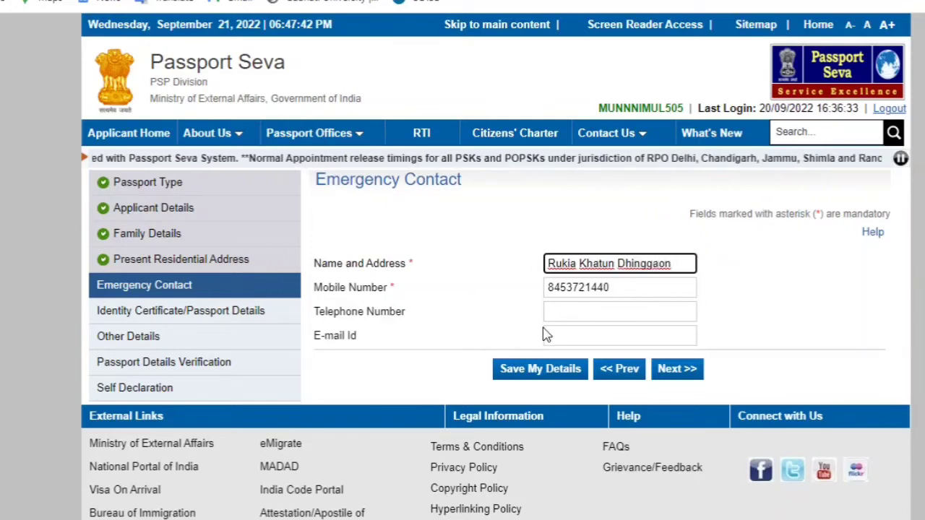
click(532, 371)
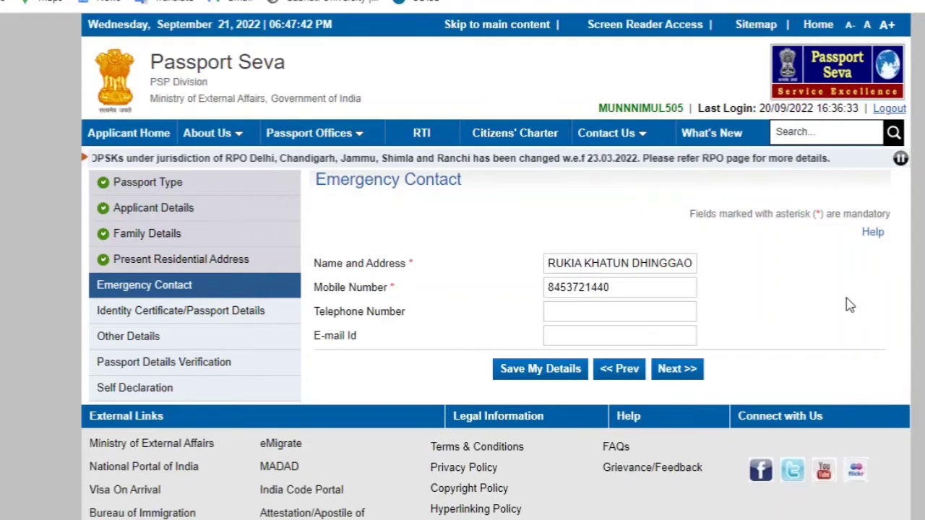
click(677, 368)
scroll(569, 253, down, 1)
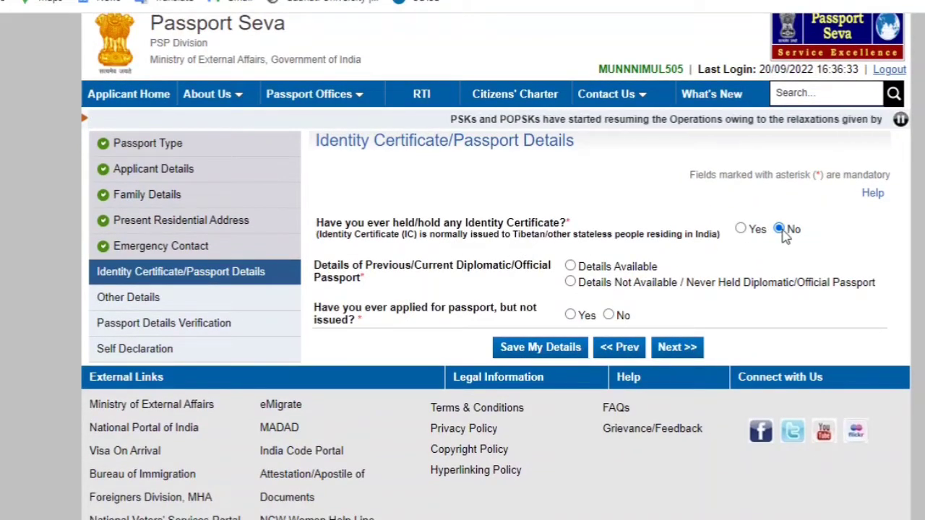
Answer No to holding a diplomatic/official passport and to an unissued passport application, then save
click(570, 282)
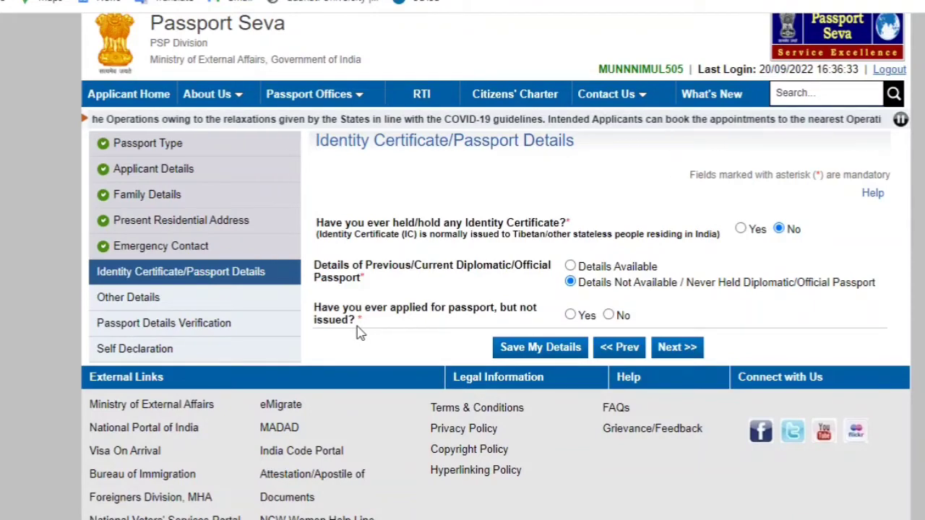
click(609, 315)
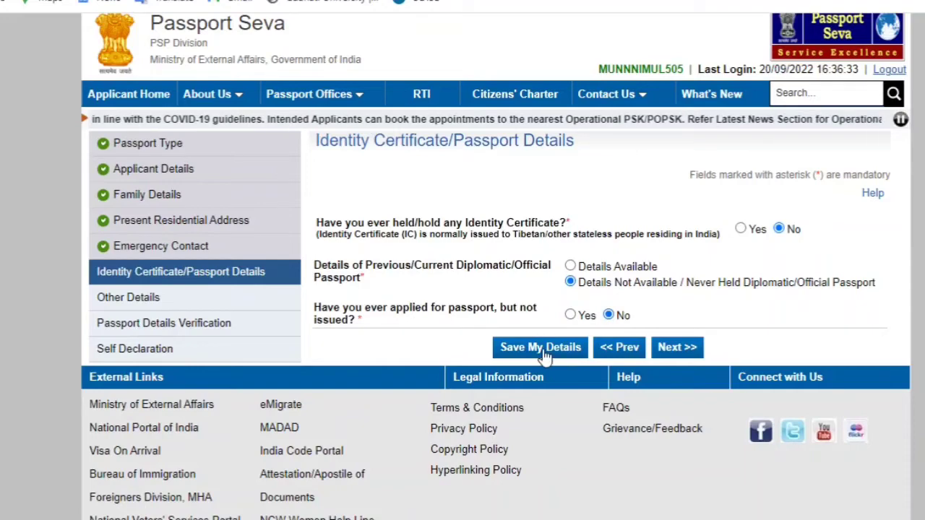
click(542, 348)
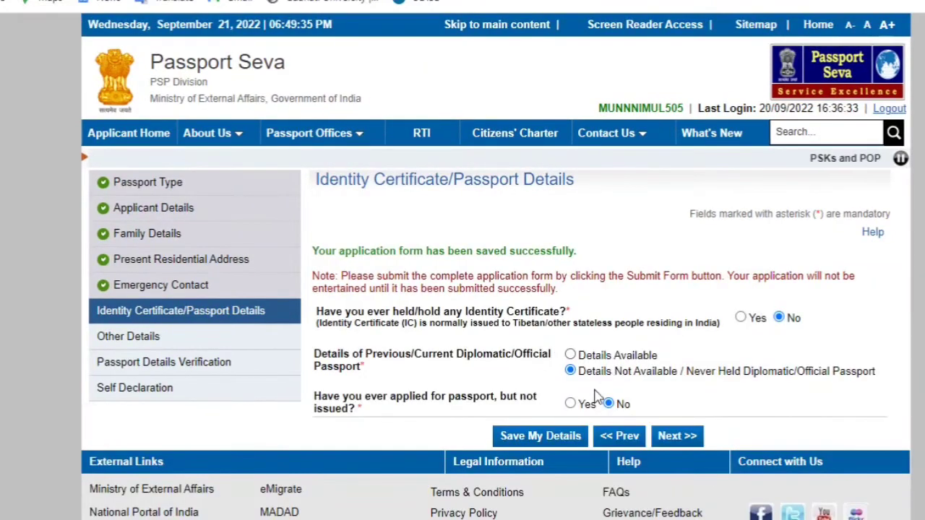
On Other Details, answer No to pending criminal proceedings, arrest warrants and five-year convictions
click(680, 435)
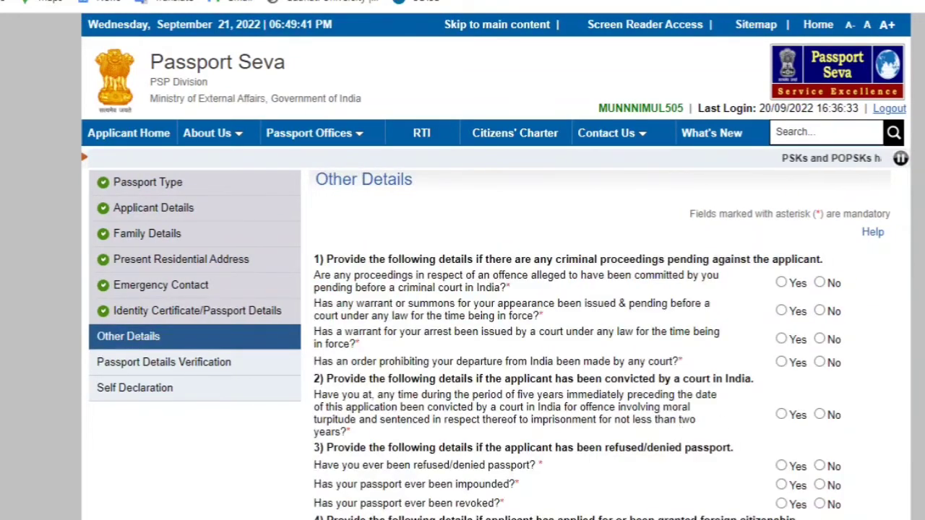
scroll(496, 289, down, 3)
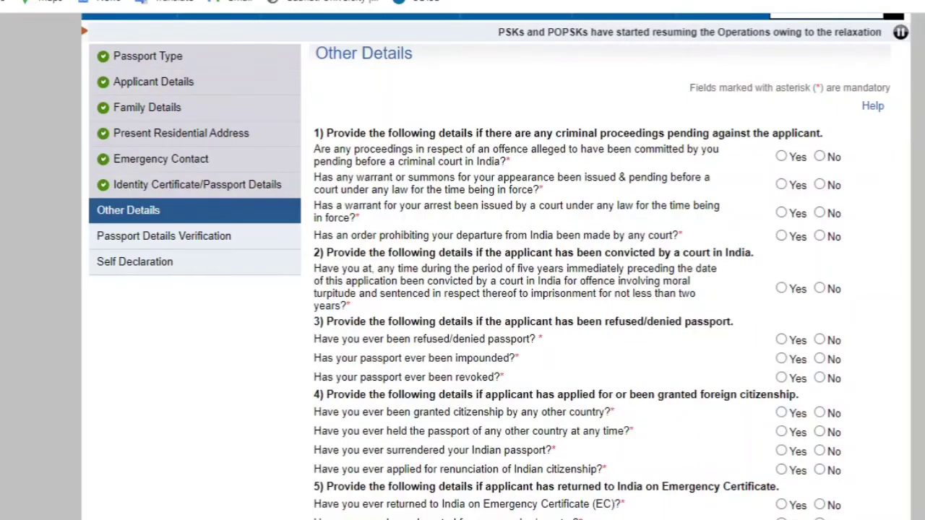
scroll(495, 289, down, 3)
scroll(496, 290, up, 5)
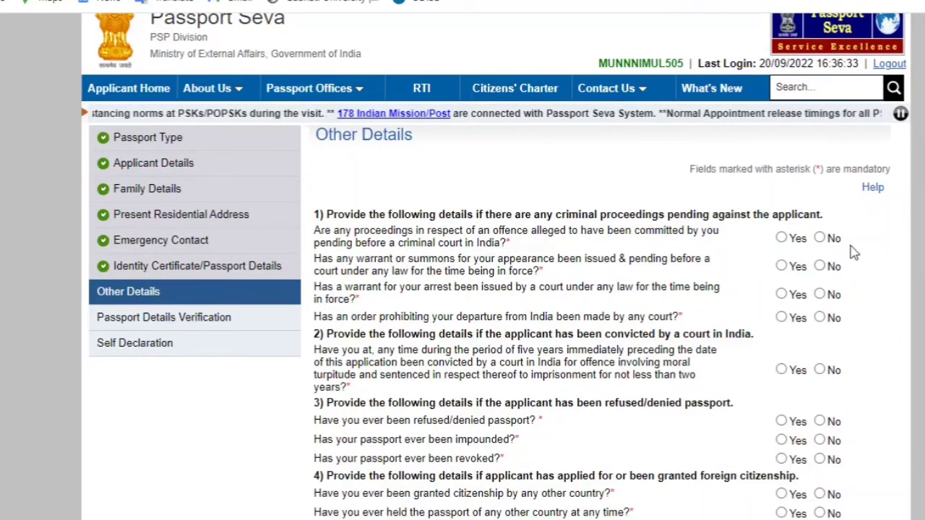
click(820, 239)
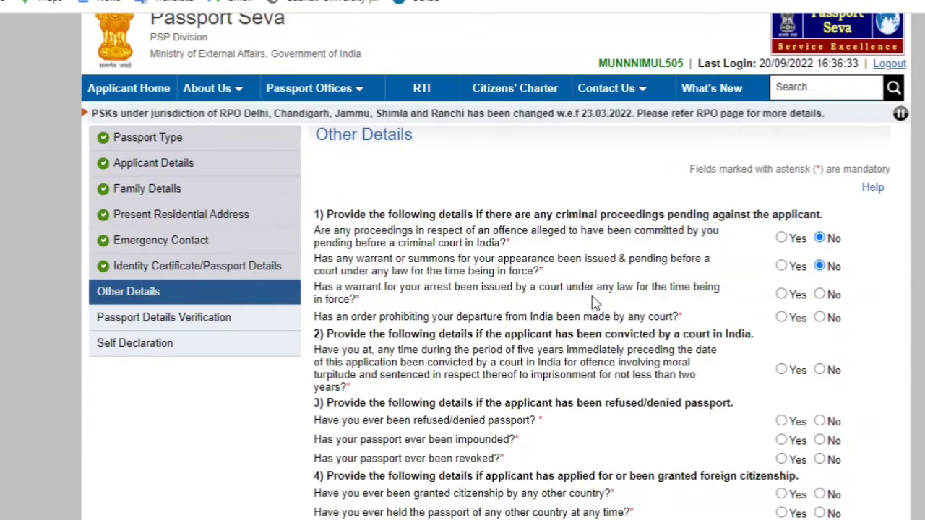
click(820, 295)
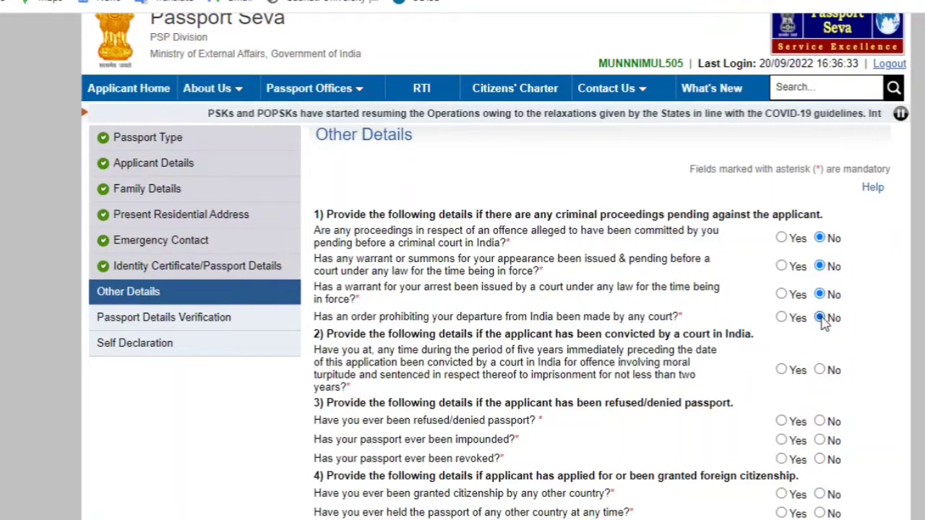
click(819, 370)
Answer No to passport refusal, revocation, impoundment, foreign citizenship, surrender, deportation and repatriation questions
scroll(865, 244, down, 3)
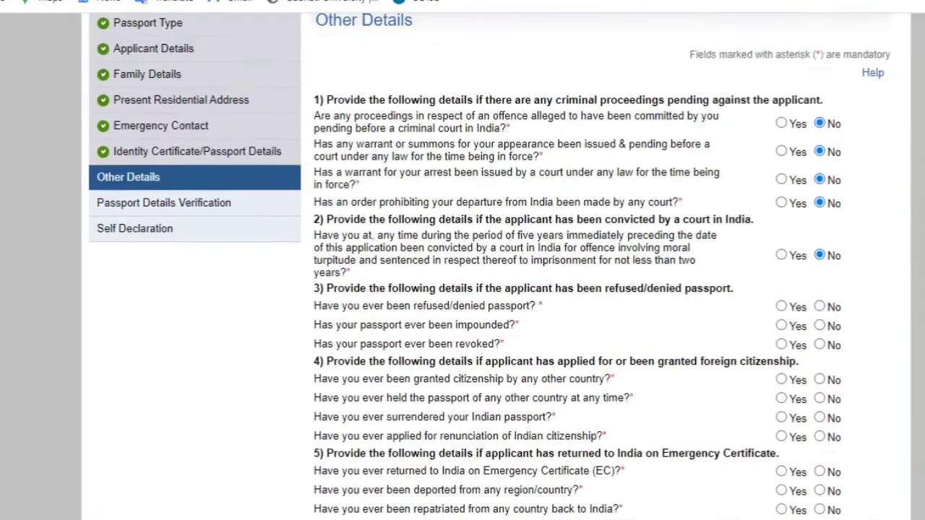
click(820, 229)
click(820, 247)
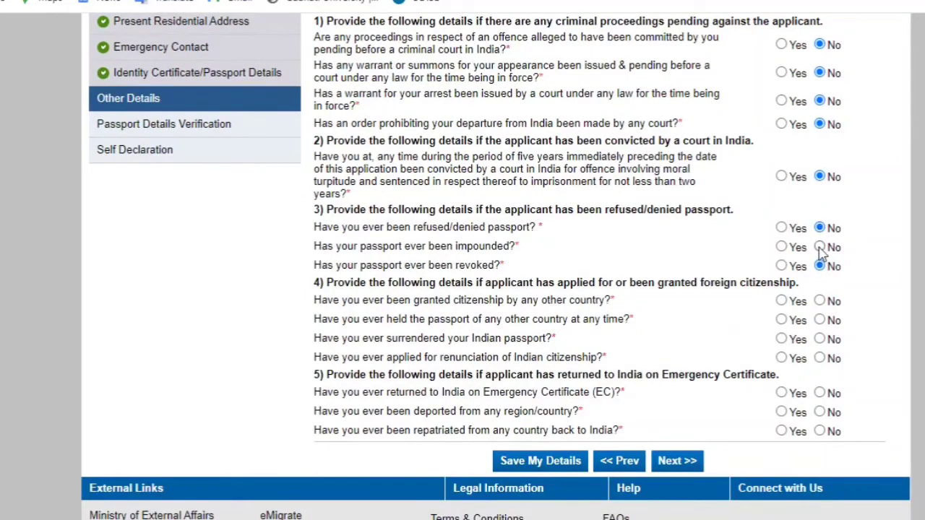
click(819, 266)
click(820, 300)
click(820, 339)
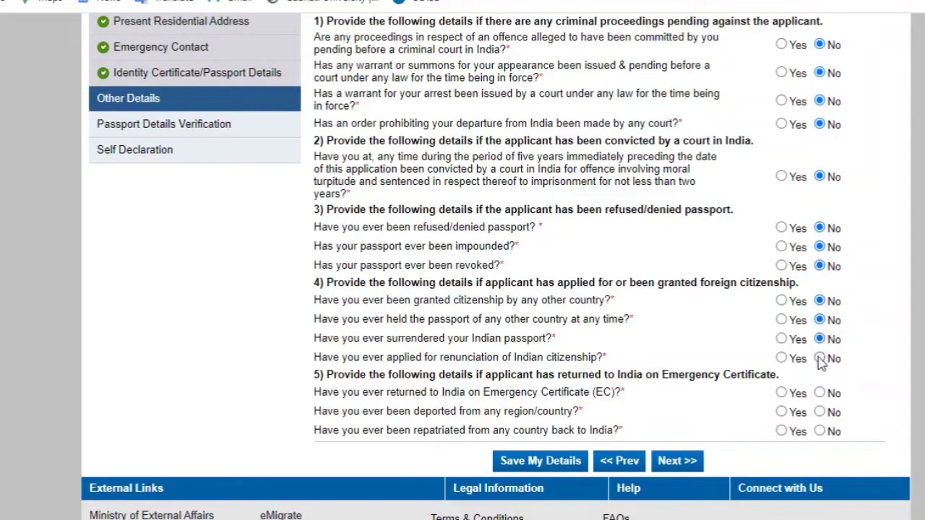
click(819, 357)
click(821, 413)
click(820, 431)
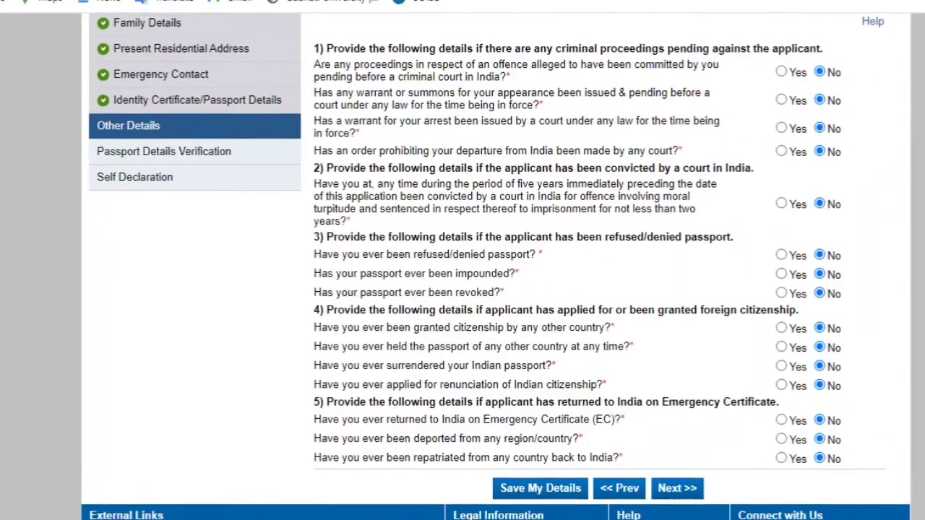
scroll(496, 268, up, 1)
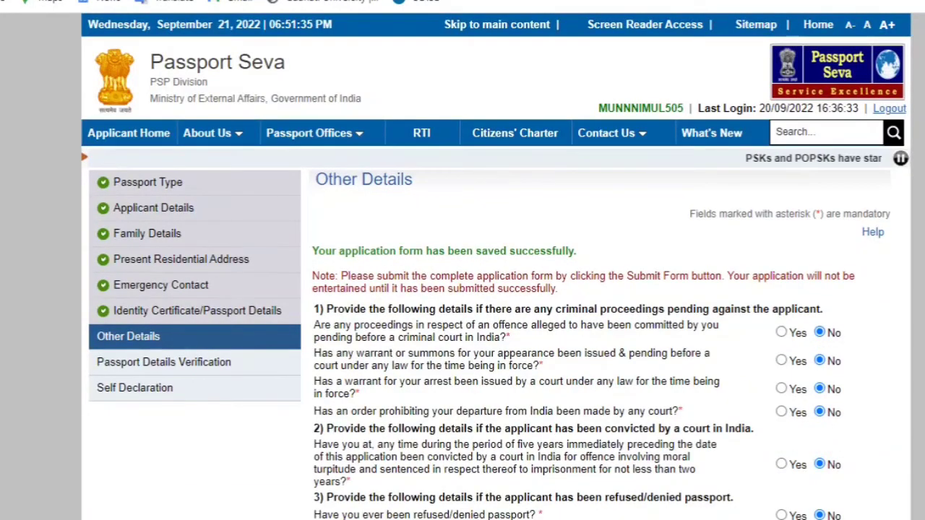
Go on to the Passport Details Verification page
scroll(496, 289, down, 4)
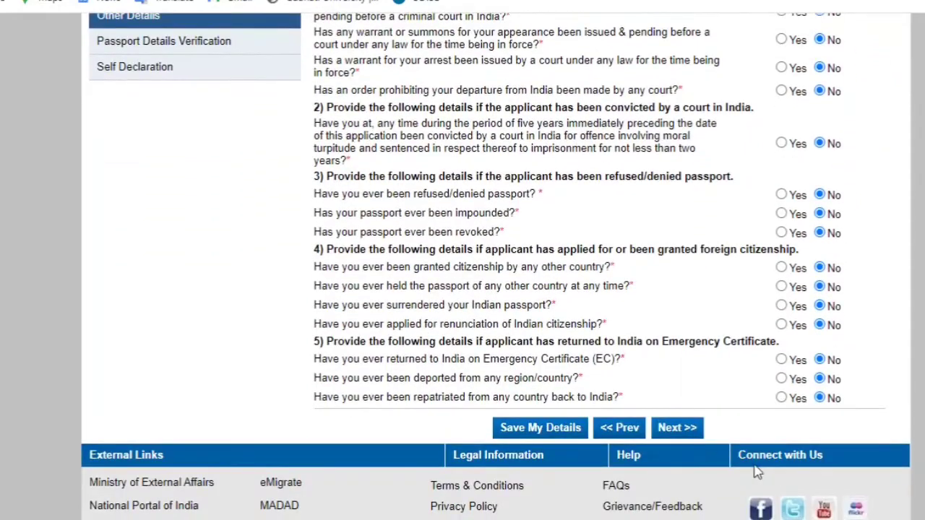
click(679, 428)
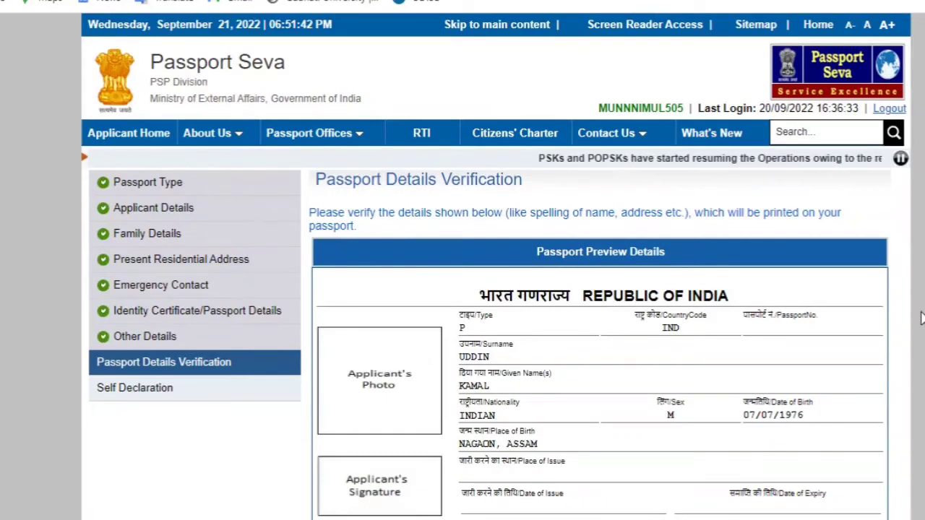
Scroll through the Passport Preview Details to verify everything before the Self Declaration
scroll(496, 289, down, 3)
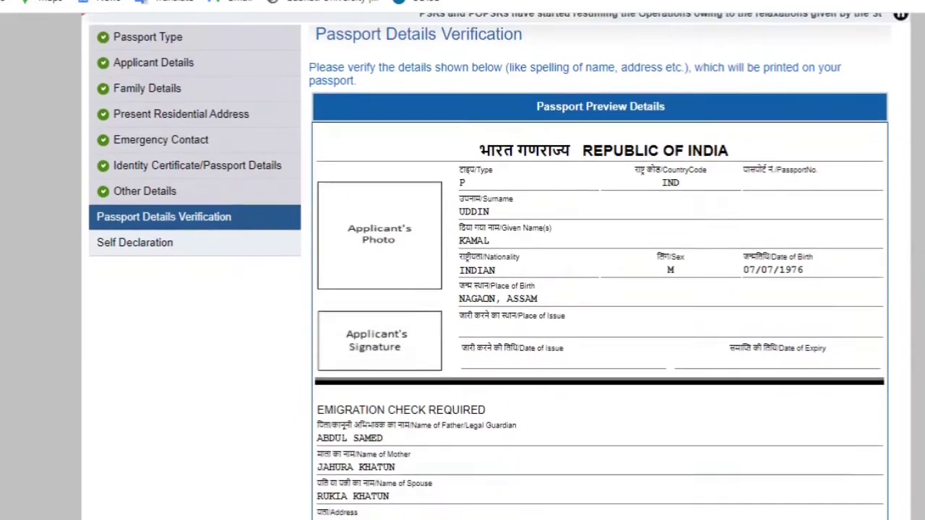
scroll(496, 289, down, 2)
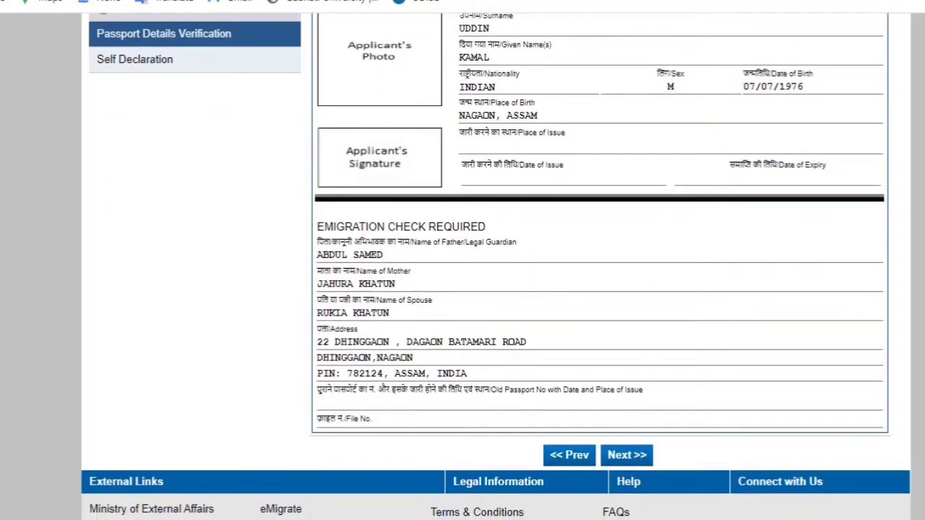
scroll(496, 289, up, 4)
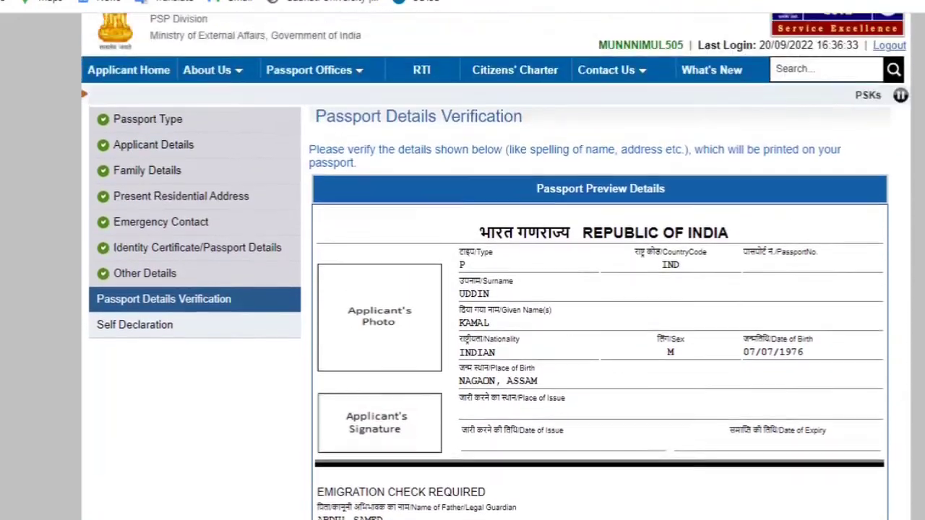
scroll(495, 289, down, 1)
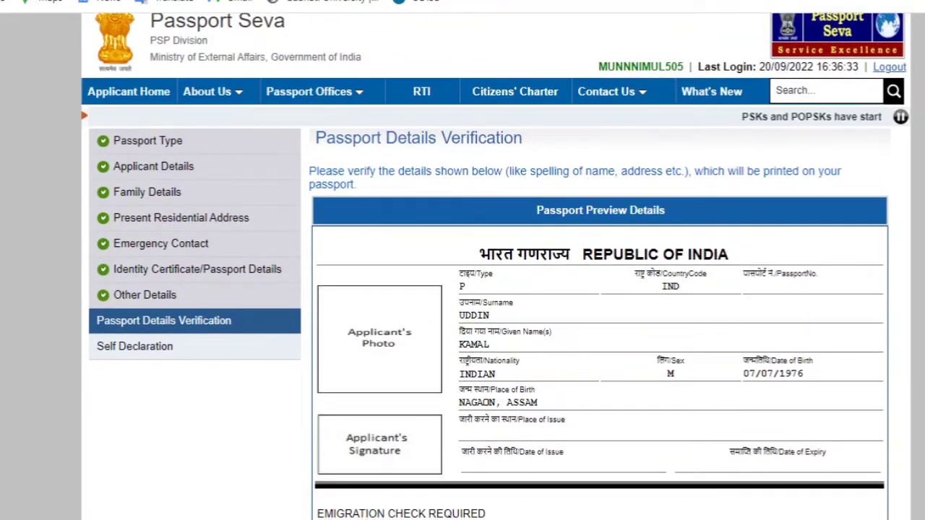
scroll(496, 289, down, 2)
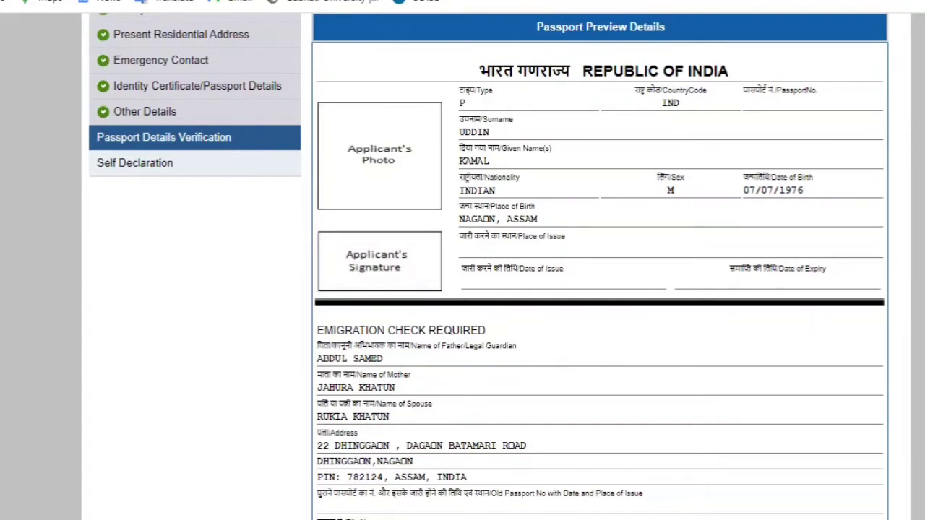
scroll(489, 266, down, 3)
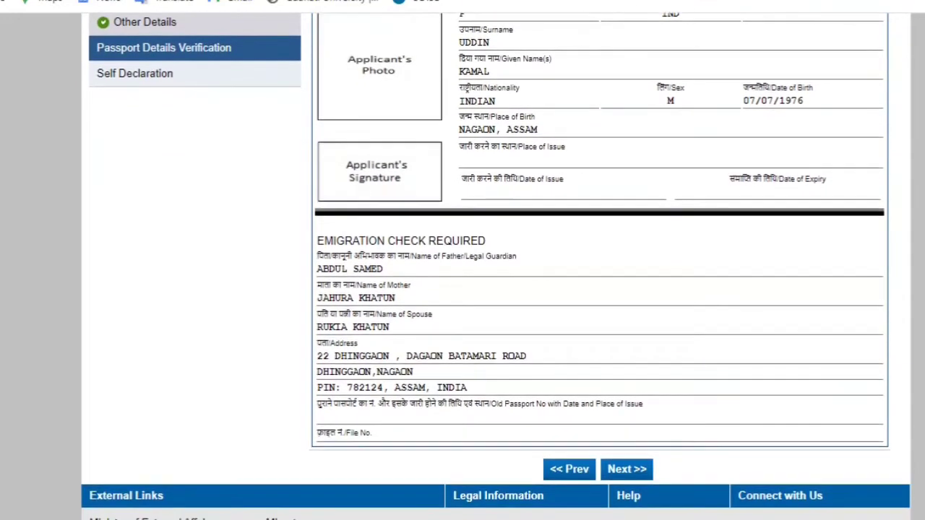
scroll(488, 266, down, 1)
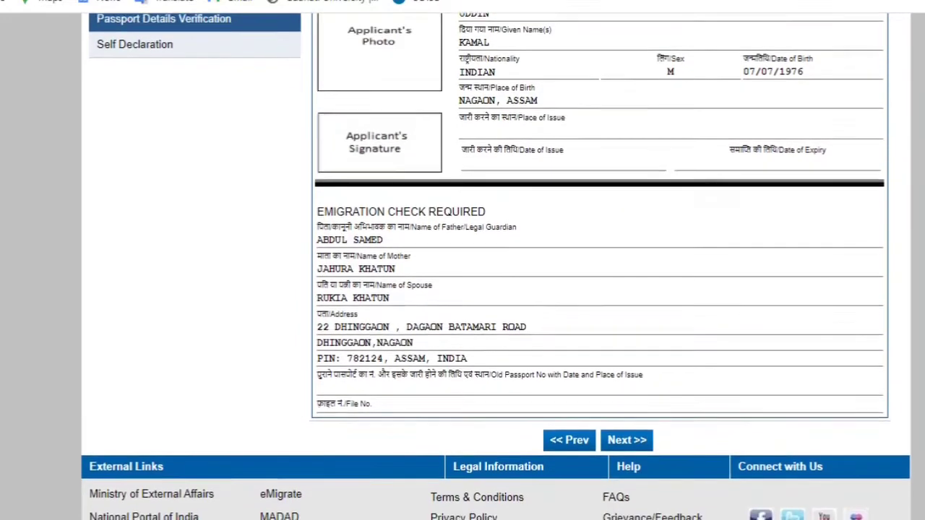
scroll(488, 266, down, 1)
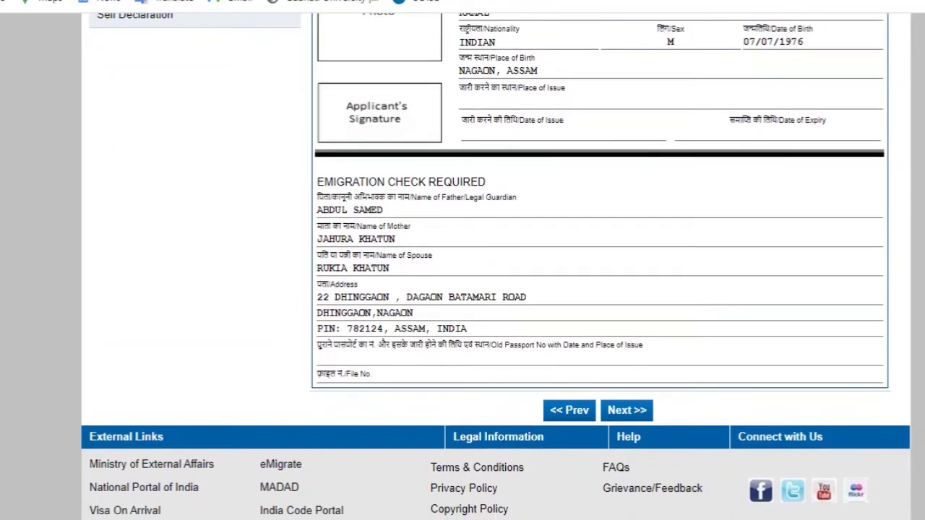
scroll(489, 266, down, 3)
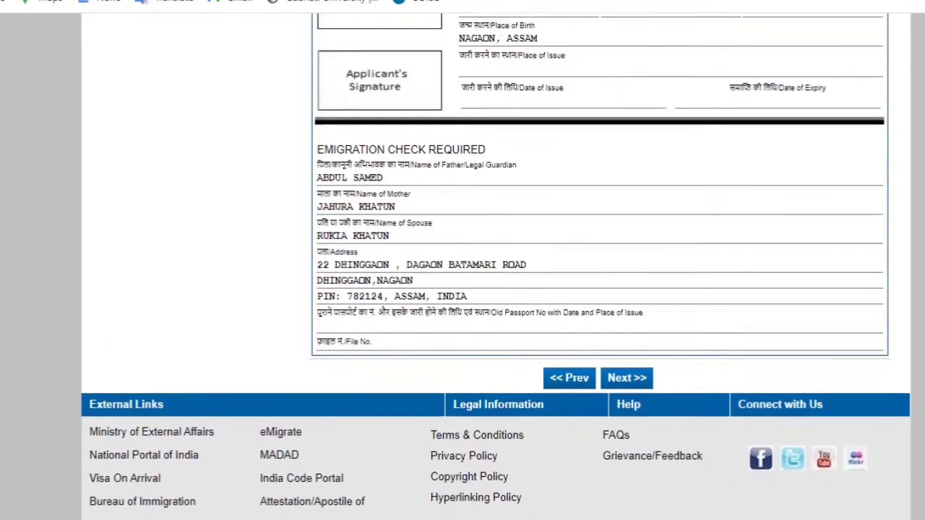
scroll(488, 266, up, 3)
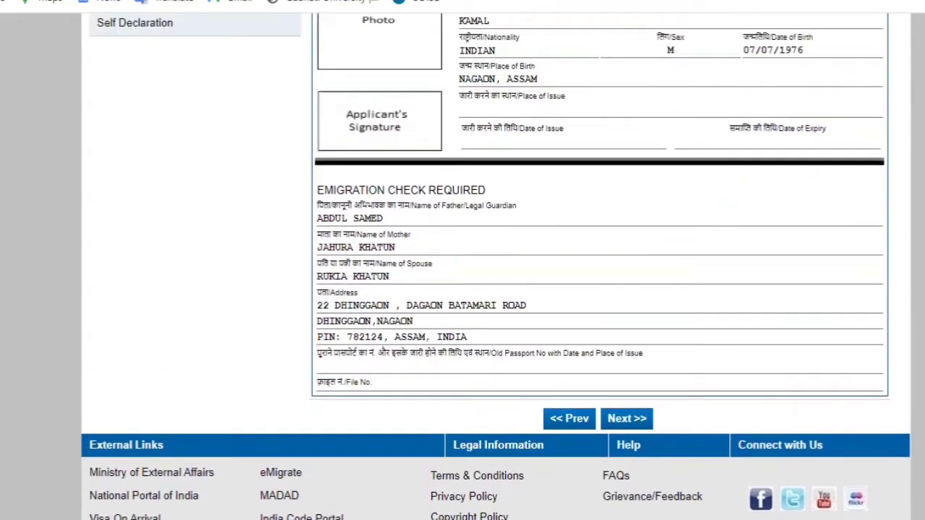
scroll(489, 266, up, 10)
scroll(488, 266, down, 12)
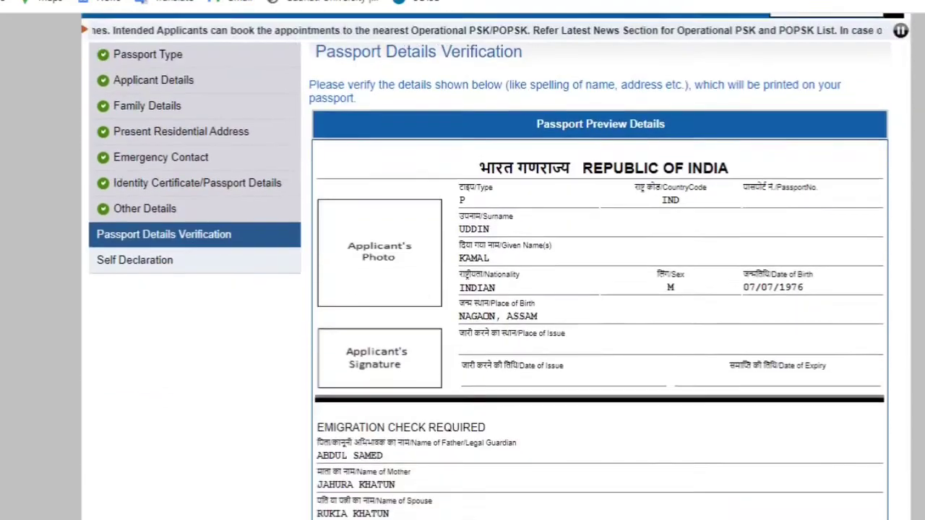
scroll(488, 266, down, 2)
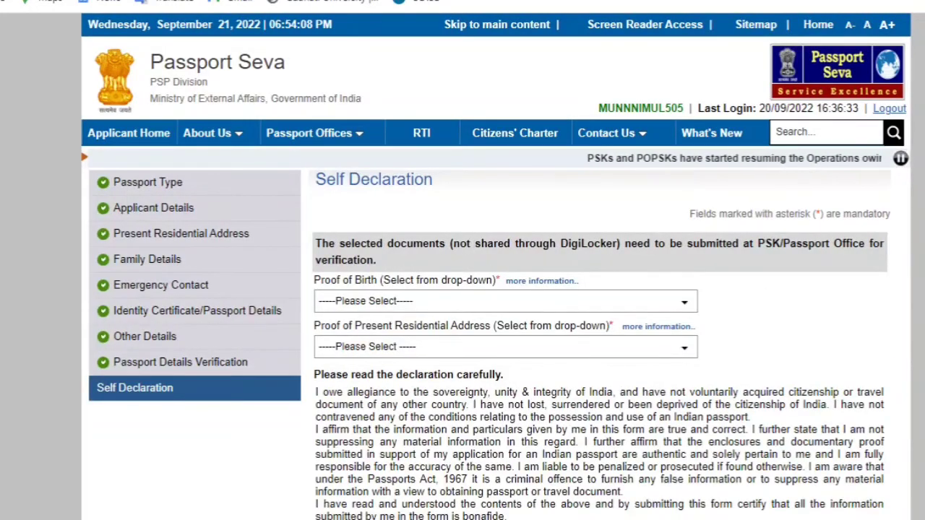
Choose Aadhaar Card/E-Aadhaar as proof of birth and Aadhaar Card (Address Proof) as address proof
scroll(495, 289, down, 3)
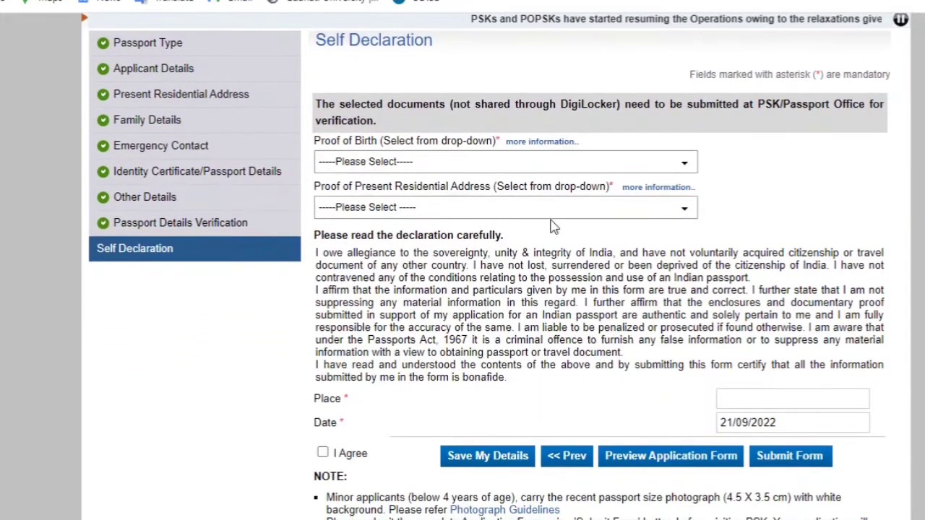
click(384, 168)
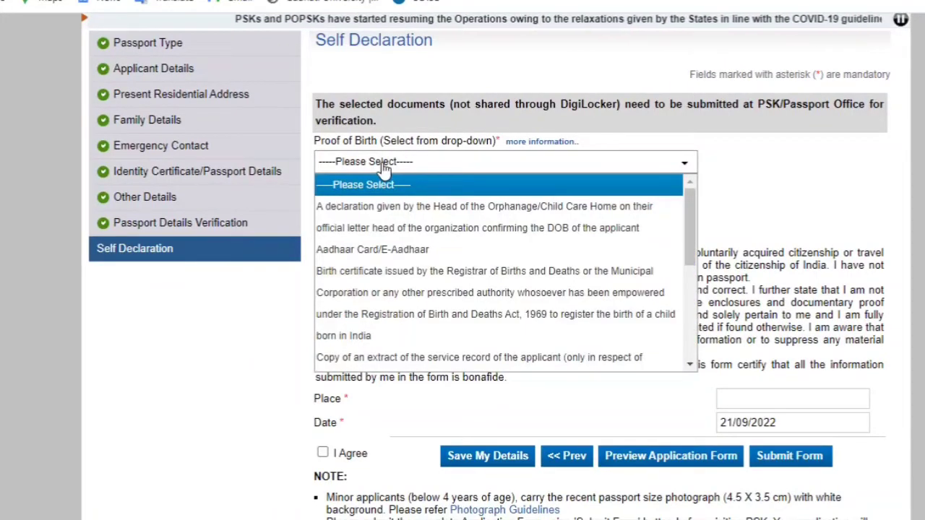
click(380, 253)
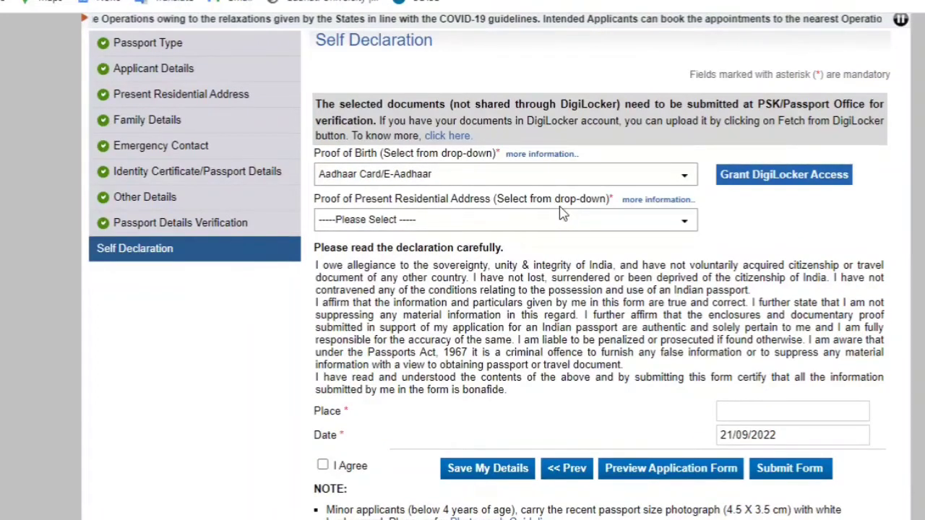
click(407, 228)
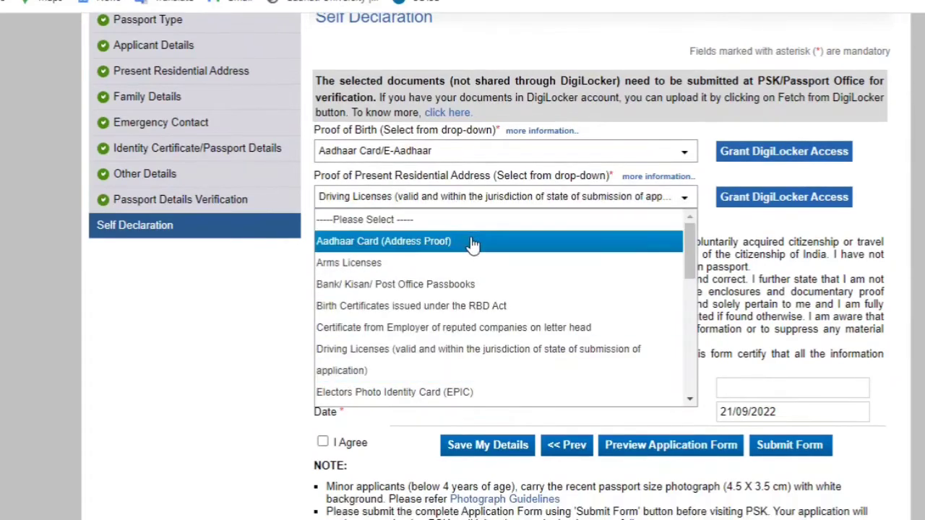
click(472, 243)
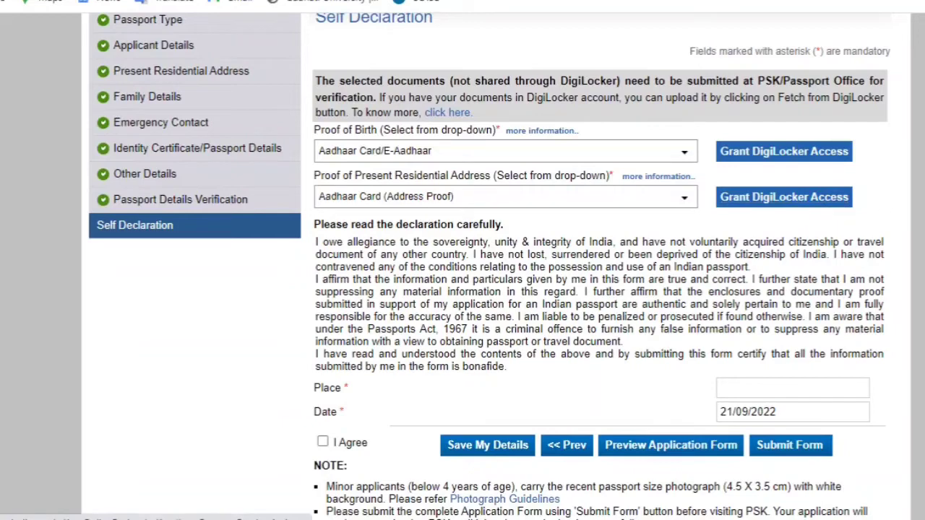
Fill in the declaration place, tick I Agree and save the application form details
scroll(766, 434, down, 1)
scroll(600, 325, down, 2)
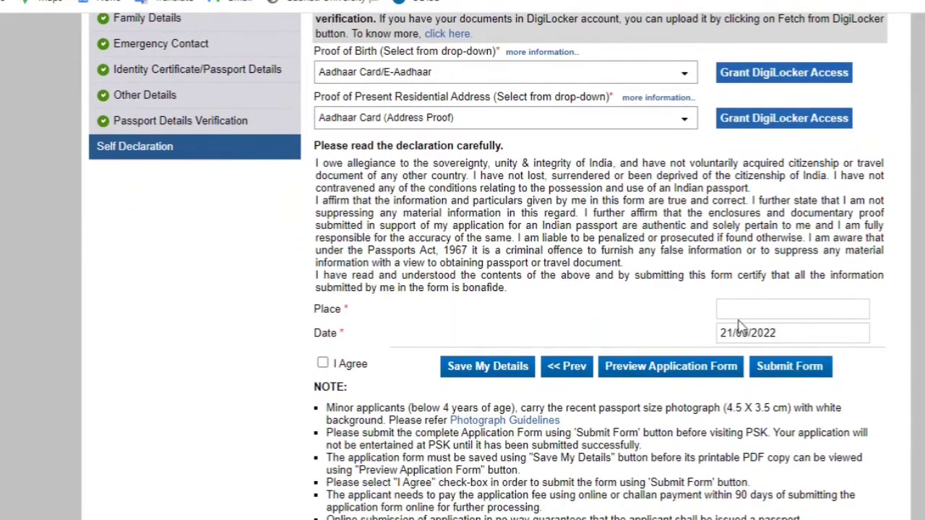
click(745, 316)
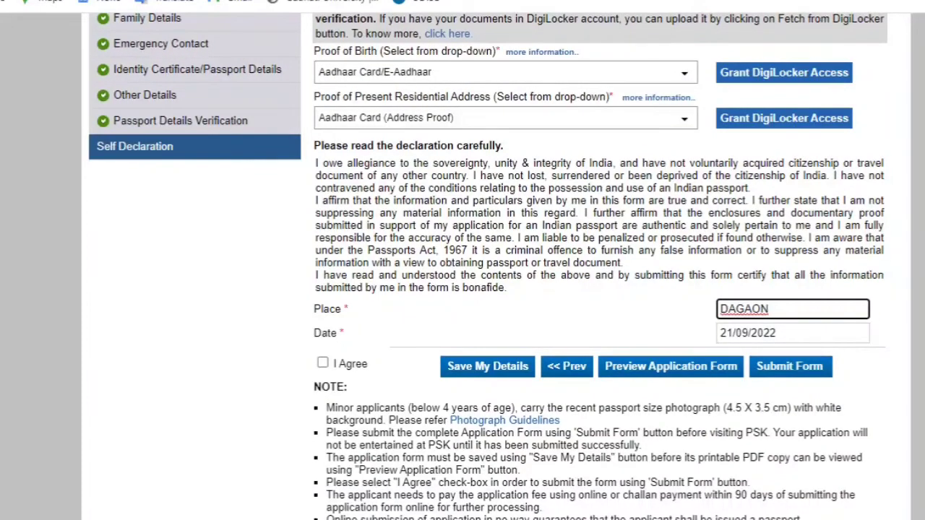
scroll(329, 347, down, 2)
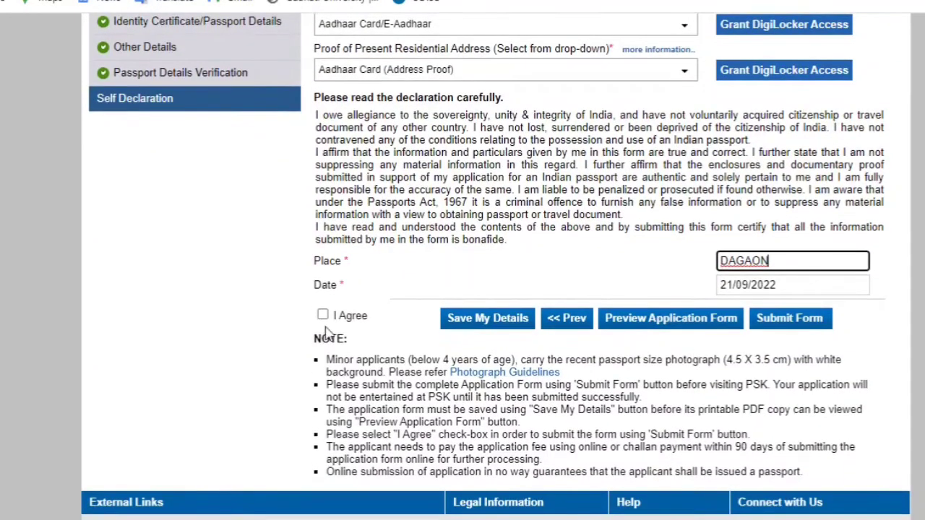
click(322, 316)
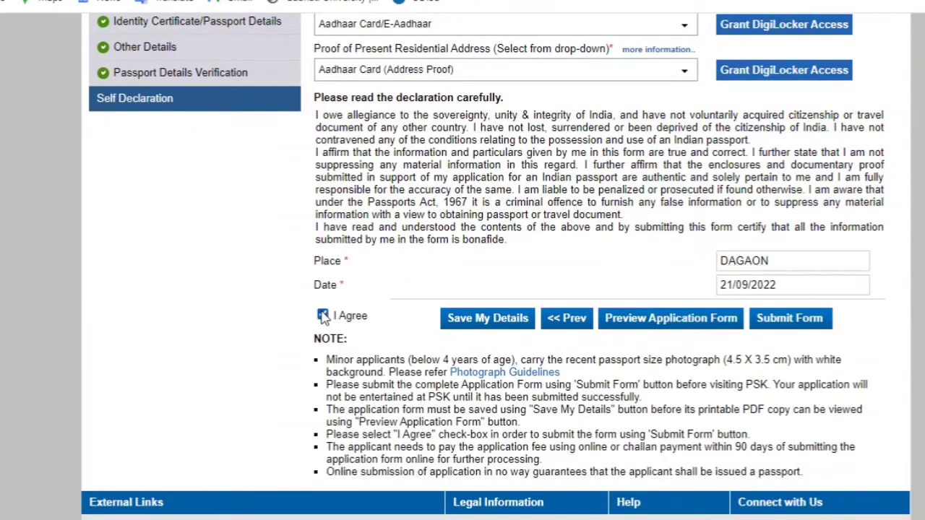
click(472, 325)
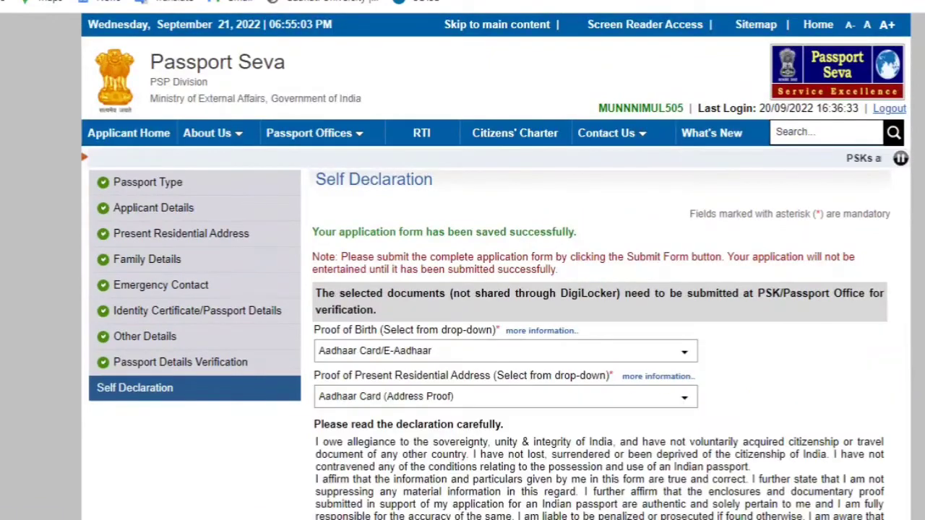
Open the Preview Application Form view of the completed fresh-passport application
scroll(922, 396, down, 4)
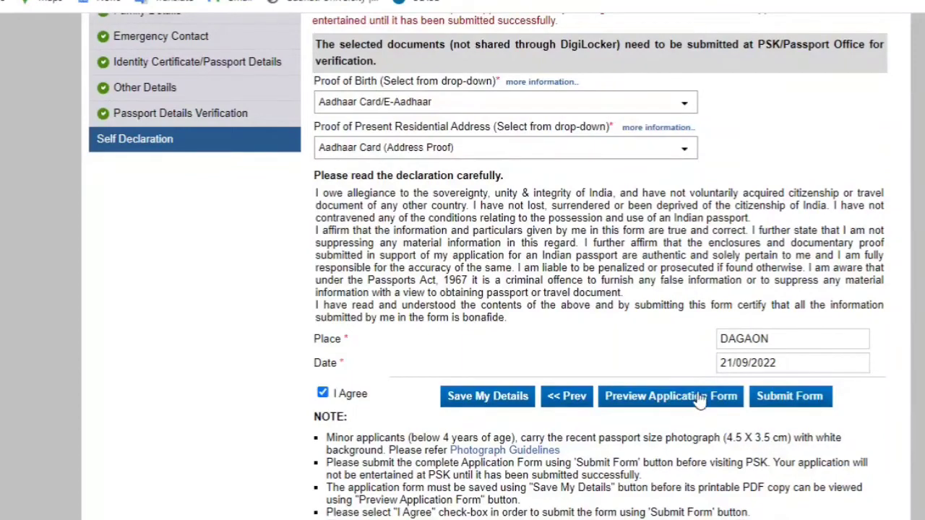
click(677, 409)
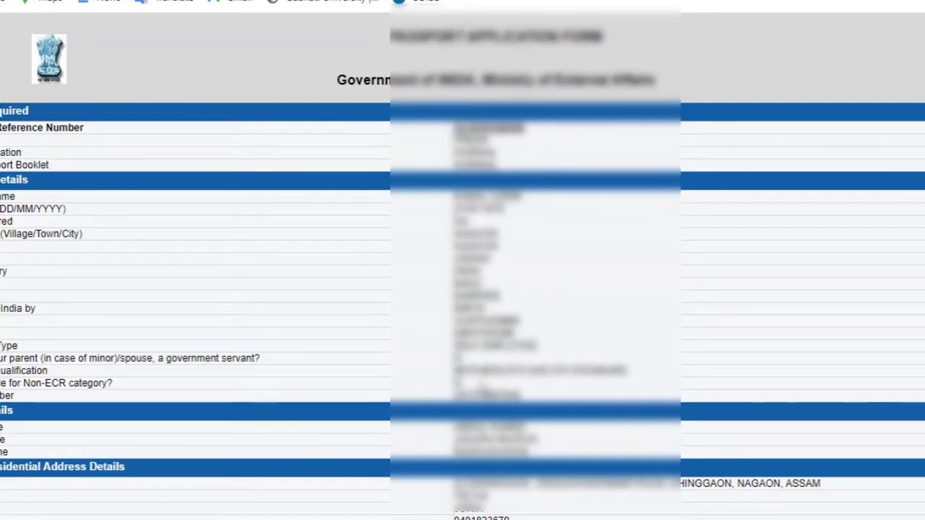
Scroll the form preview down to the self declaration and open its print dialog
scroll(463, 289, down, 1)
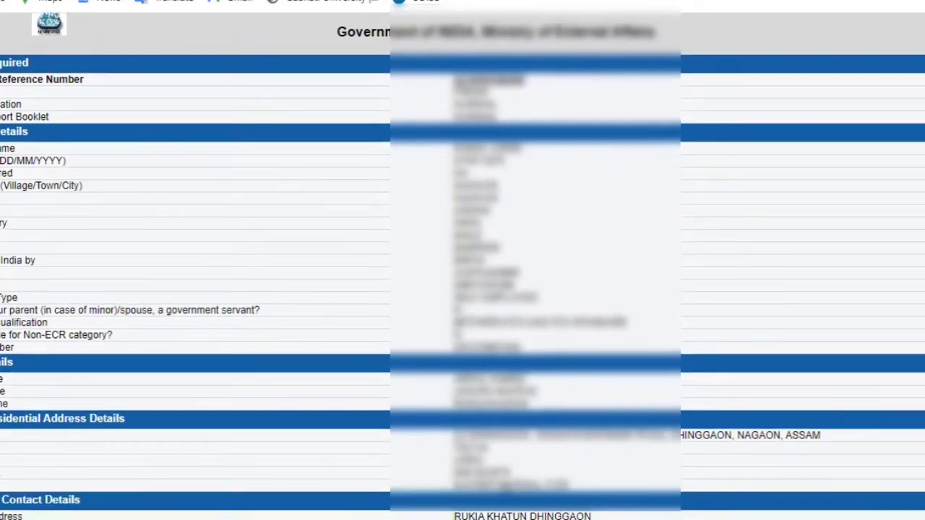
scroll(462, 289, down, 4)
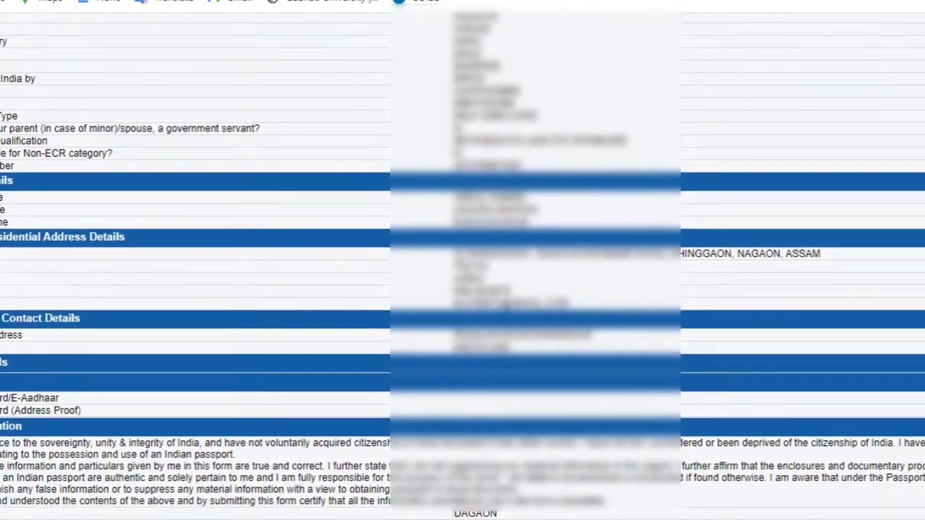
scroll(462, 289, down, 1)
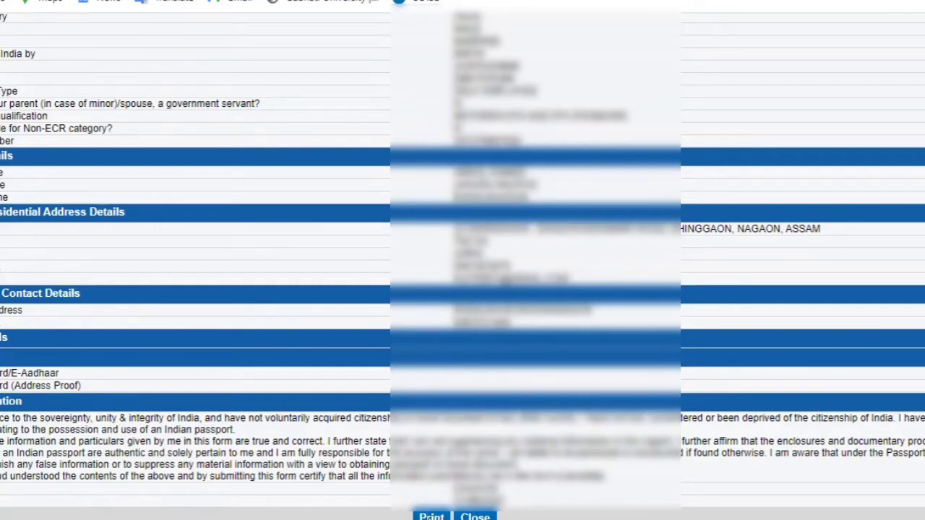
click(431, 516)
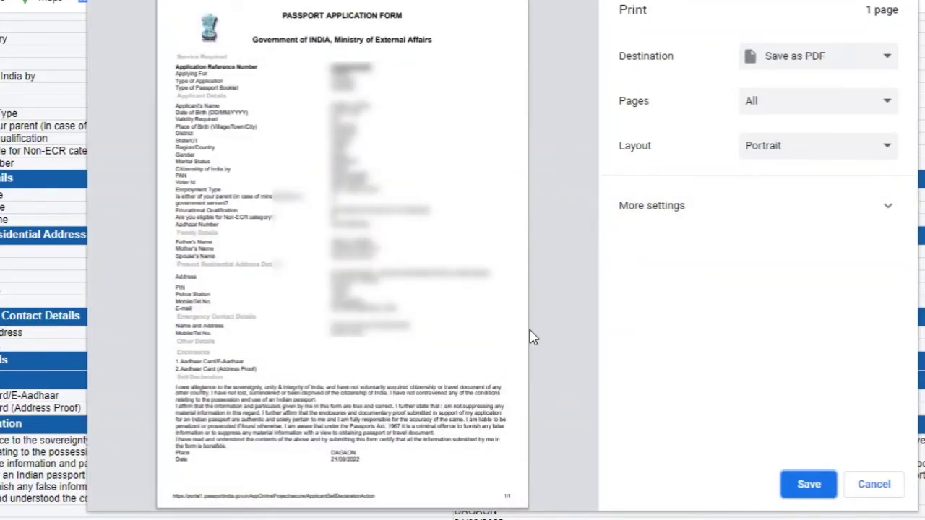
Save the application form as a PDF in Downloads under the new name 'Passp'
click(811, 489)
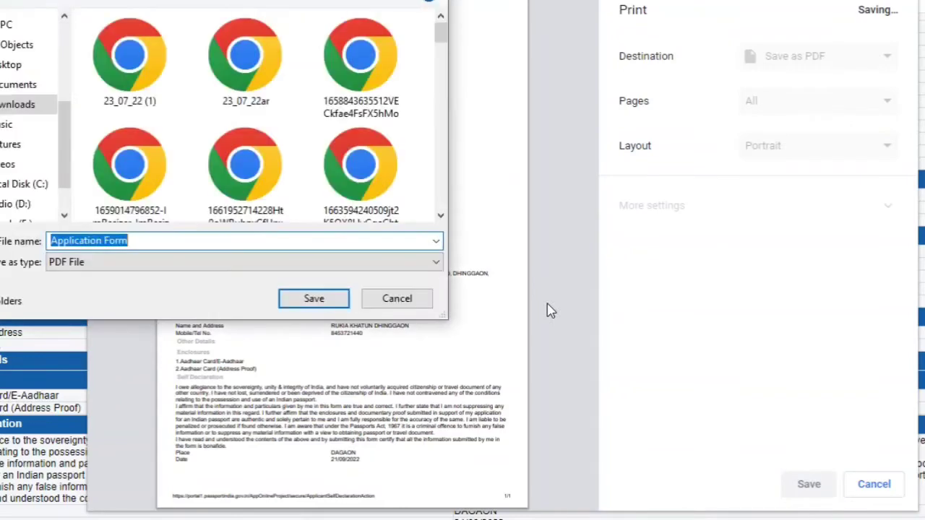
key(BackSpace)
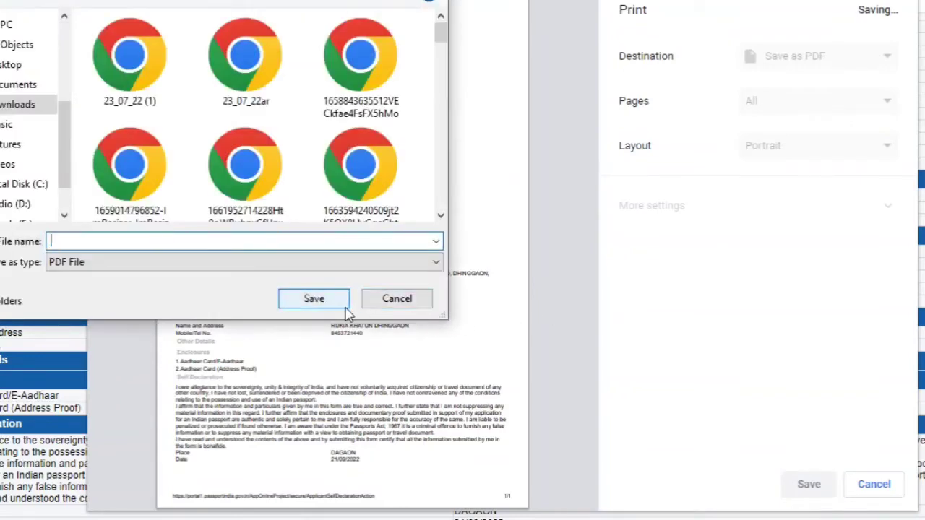
text(Passport kamal)
click(320, 296)
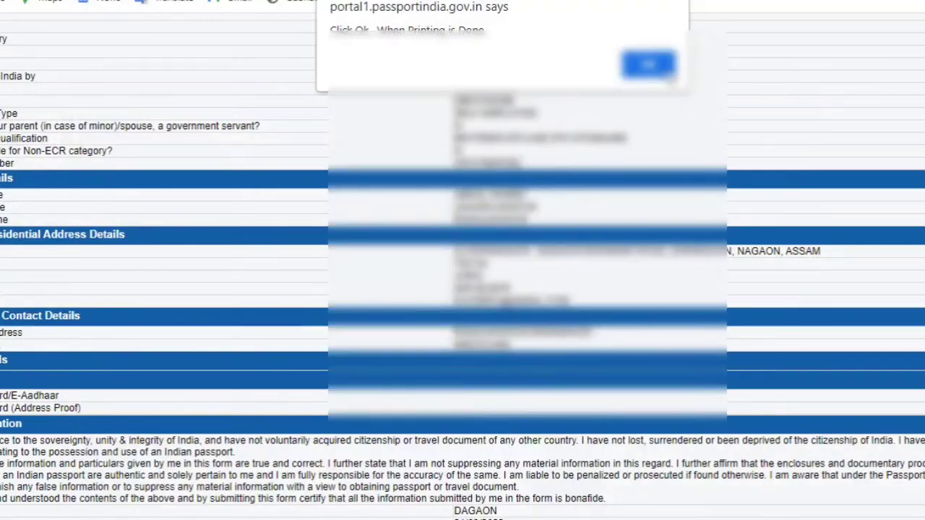
Dismiss the printing alert, close the form preview and submit the application form
click(659, 64)
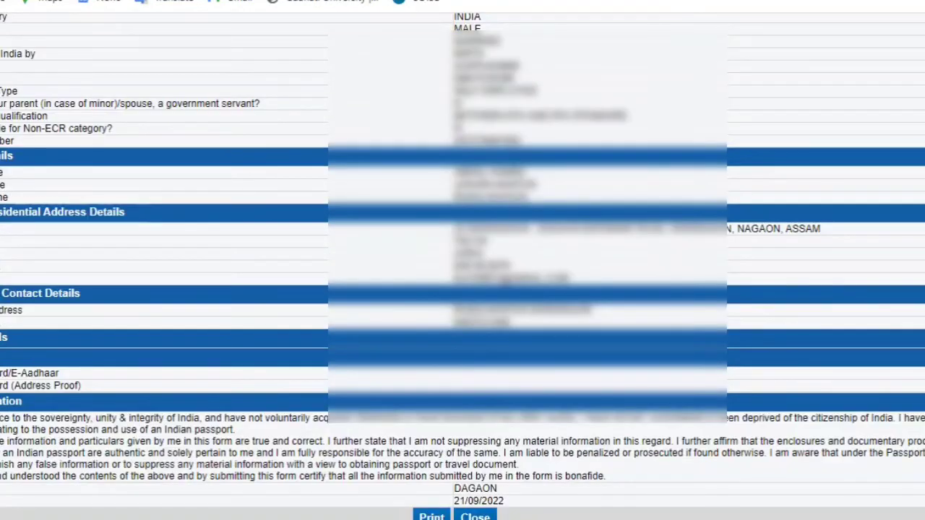
click(475, 516)
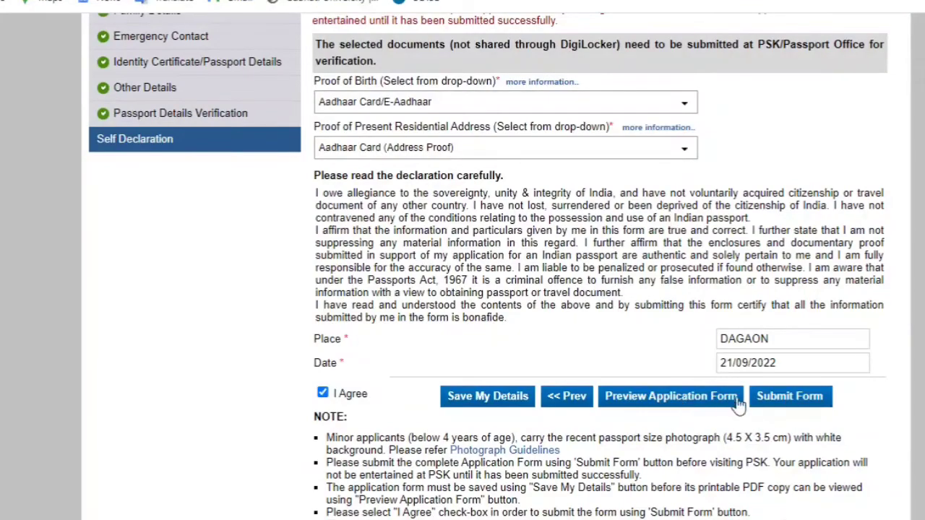
click(788, 397)
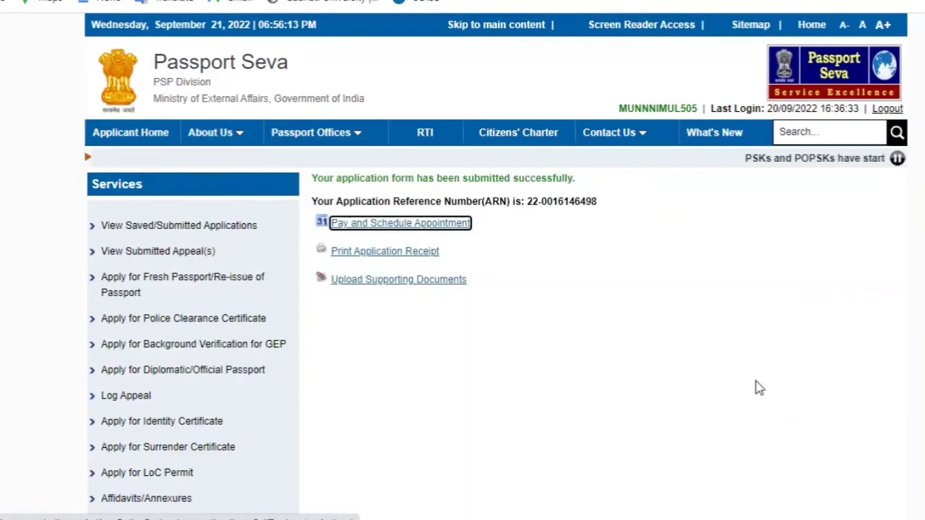
Review the submission success message with the Application Reference Number
scroll(759, 388, down, 1)
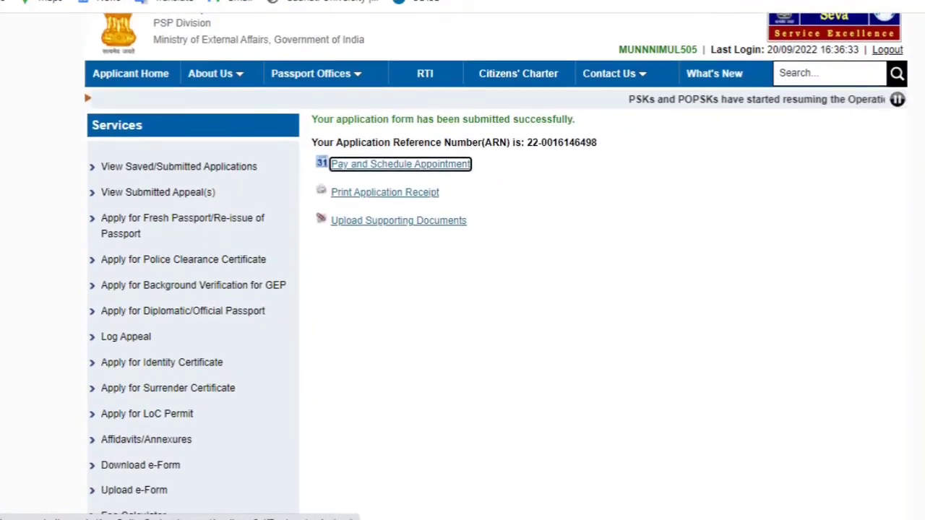
drag(317, 107, 444, 123)
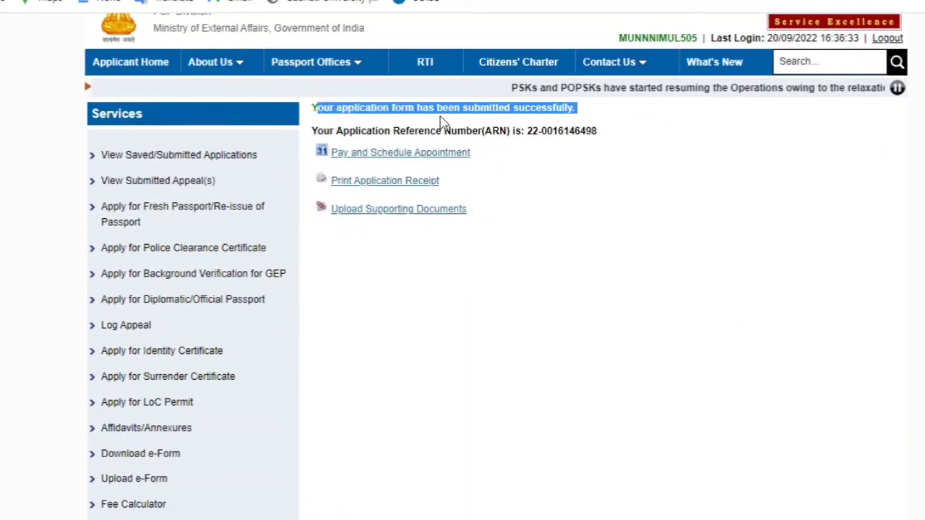
click(633, 122)
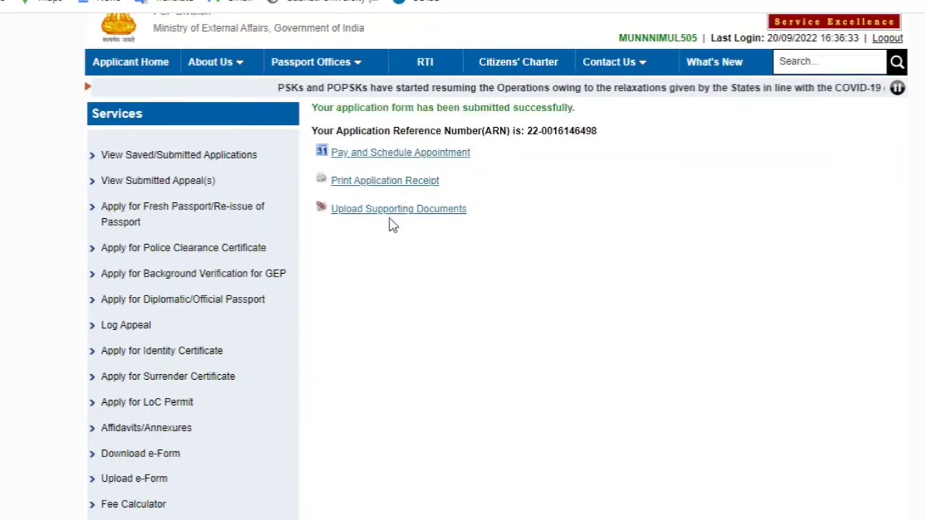
Start Pay and Schedule Appointment with online payment through State Bank MOPS
click(401, 153)
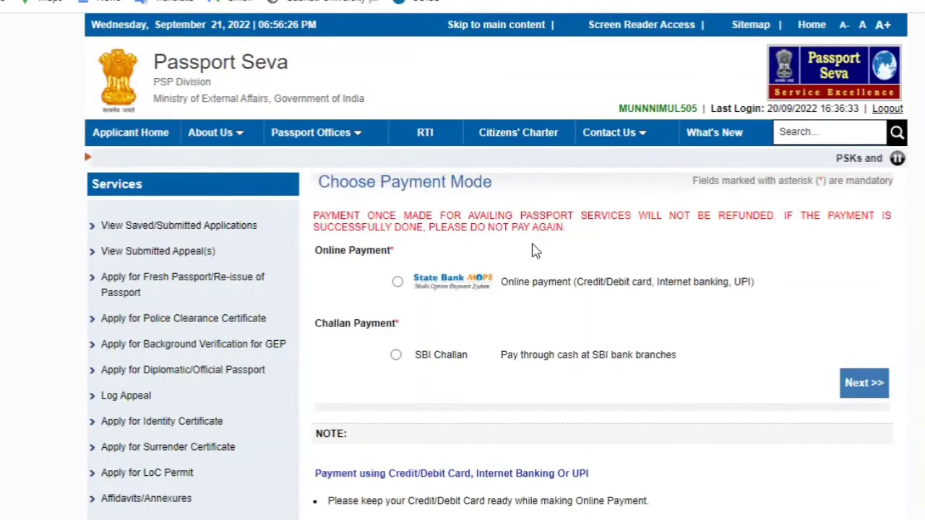
scroll(535, 250, down, 3)
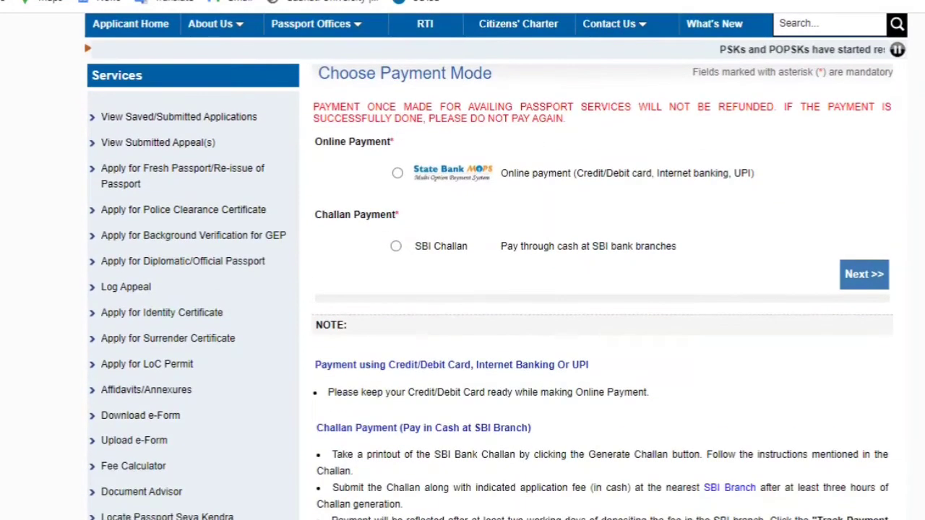
click(398, 174)
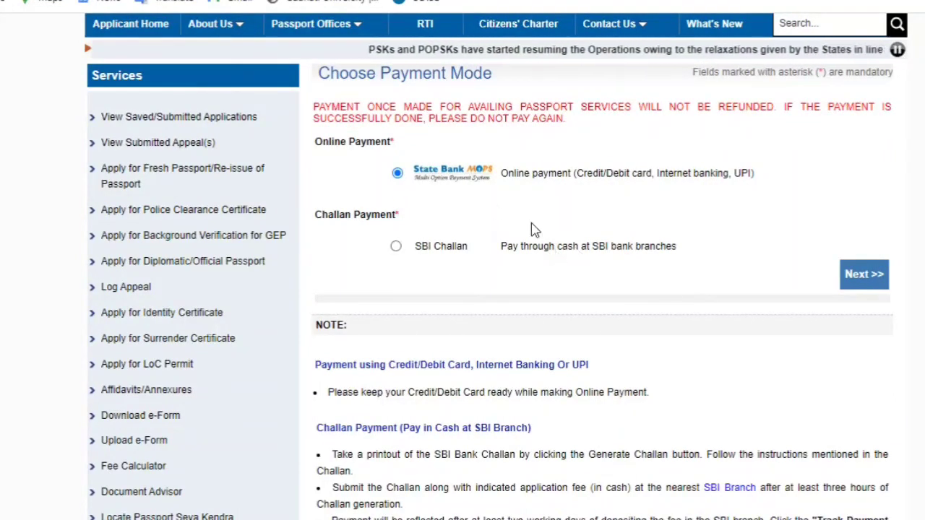
click(877, 279)
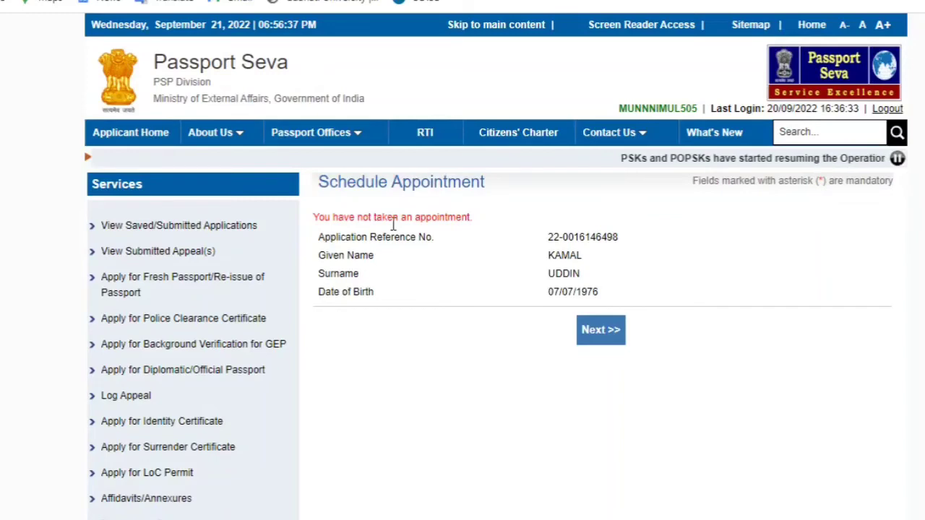
click(600, 330)
Choose POPSK Nagaon as the appointment location, enter the captcha and continue
scroll(600, 330, down, 5)
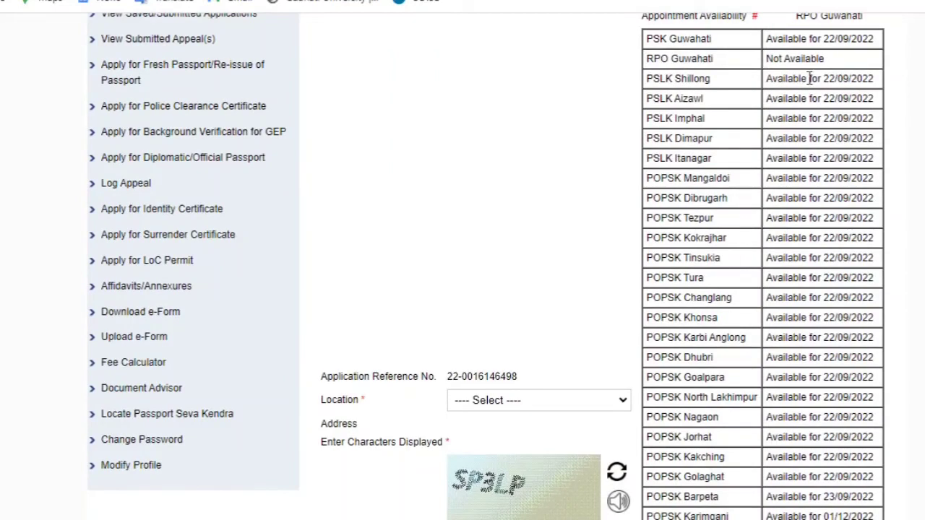
click(492, 405)
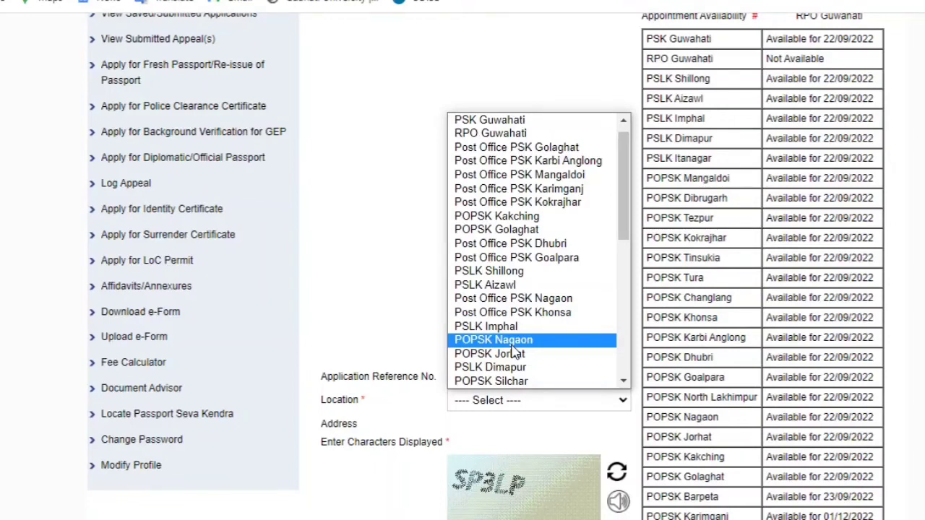
click(513, 339)
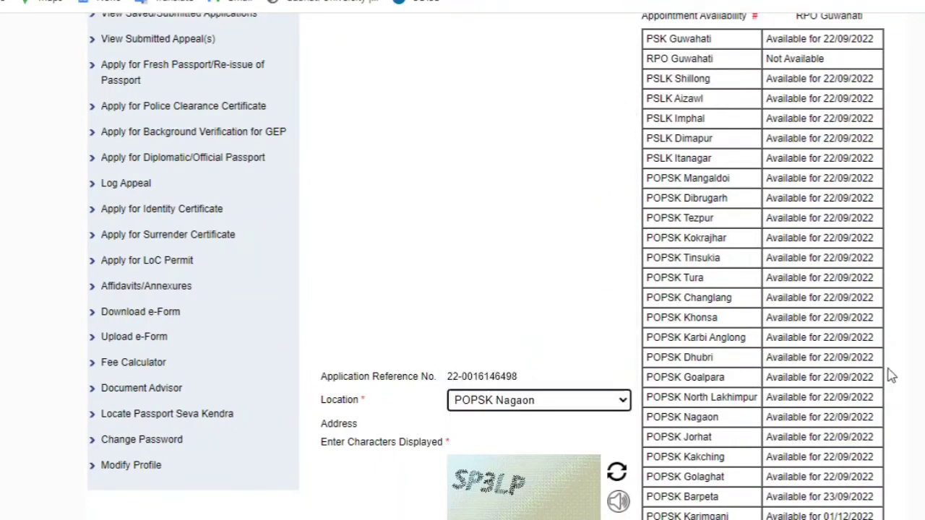
scroll(501, 251, down, 3)
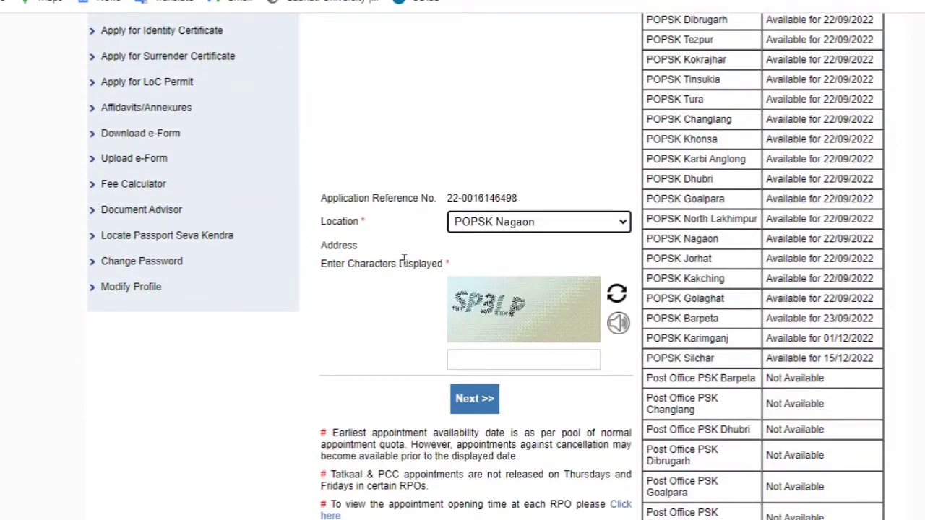
click(479, 255)
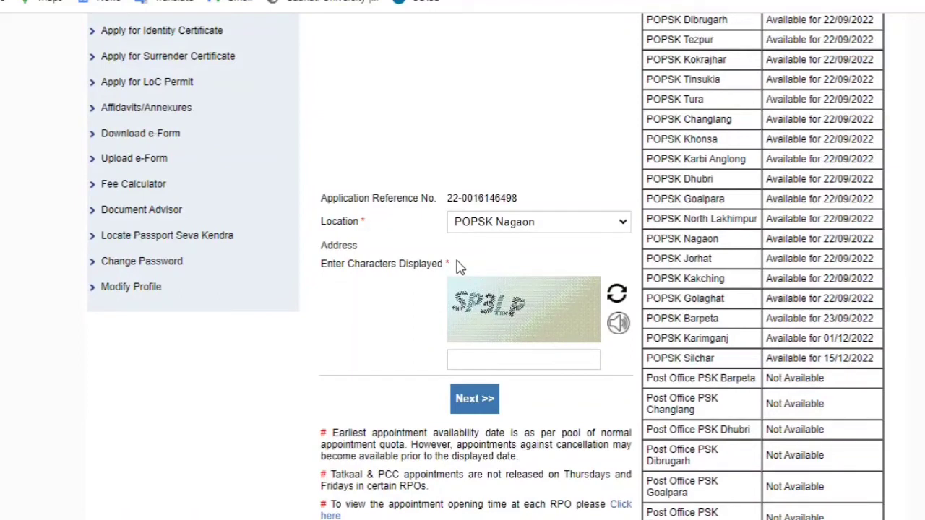
click(481, 355)
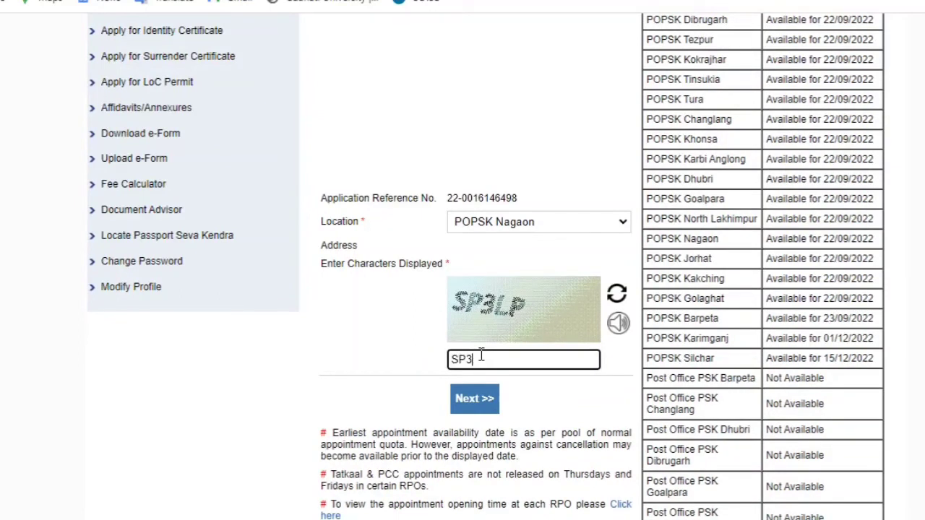
text(SP3LP)
click(477, 402)
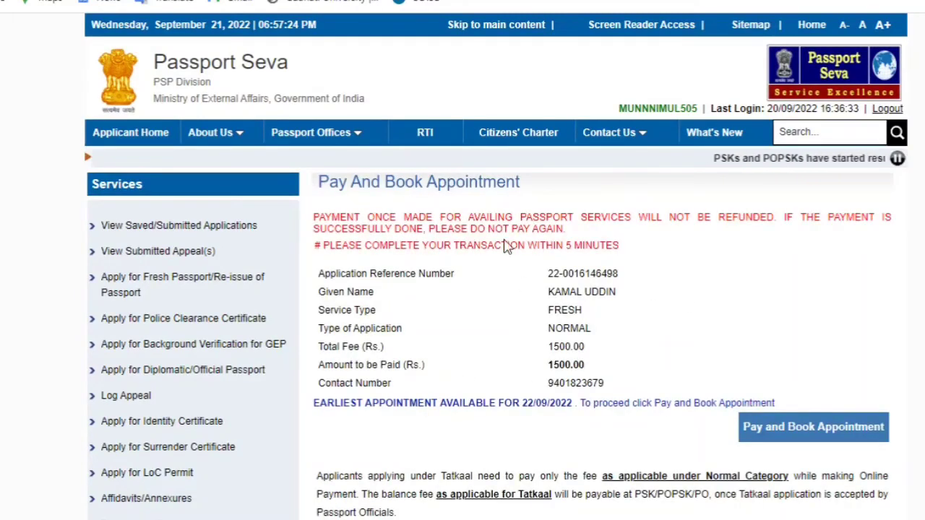
Confirm Pay and Book Appointment for Rs. 1500.00 and acknowledge the payment-status alert
scroll(506, 244, down, 2)
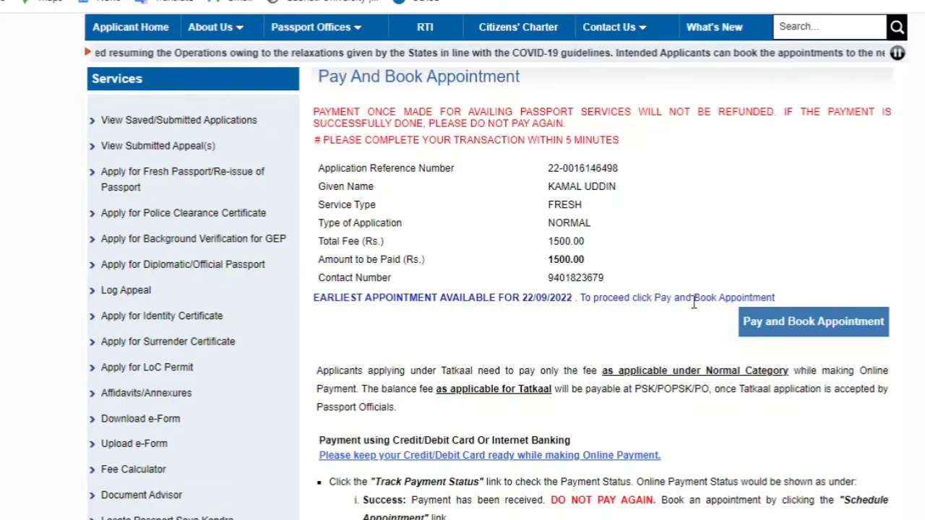
click(788, 322)
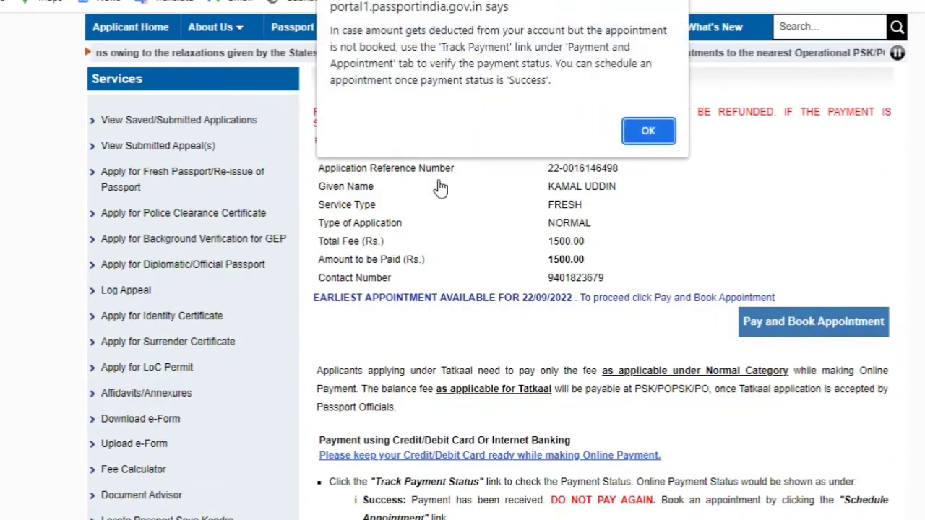
click(659, 133)
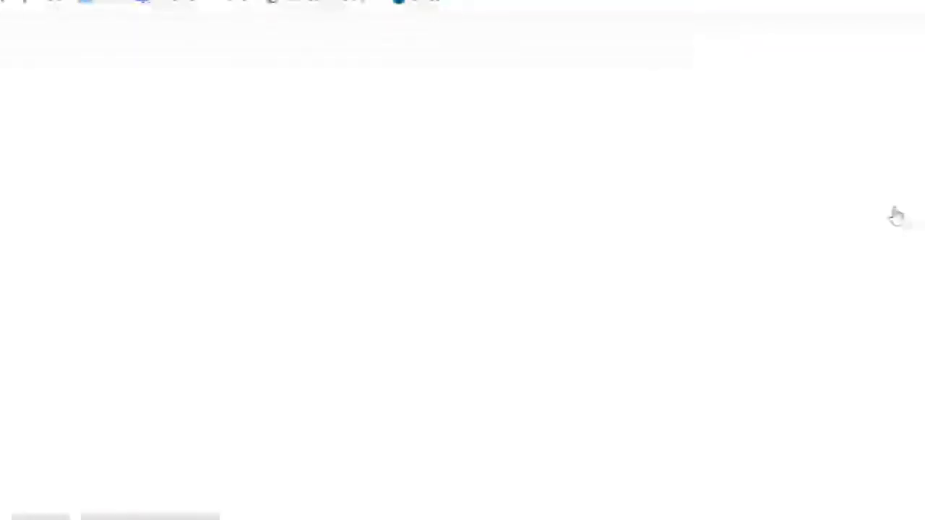
Choose QR code as the SBI ePay Lite payment method and confirm the 1500.00 payment
scroll(897, 213, down, 2)
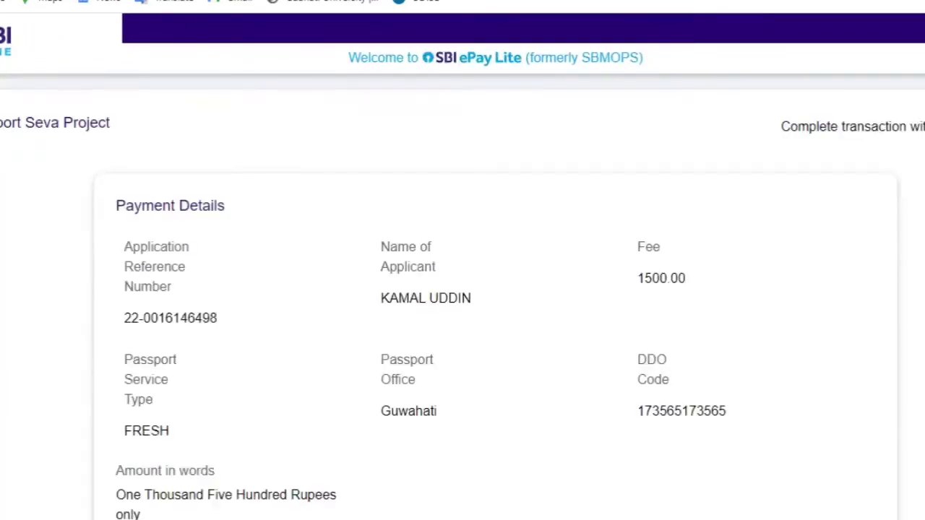
scroll(463, 289, down, 3)
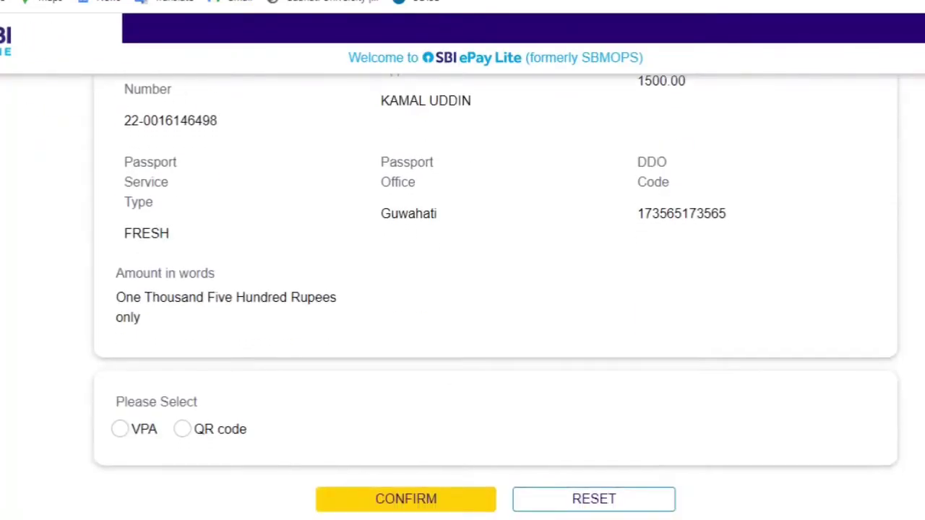
scroll(463, 290, down, 1)
scroll(463, 289, up, 3)
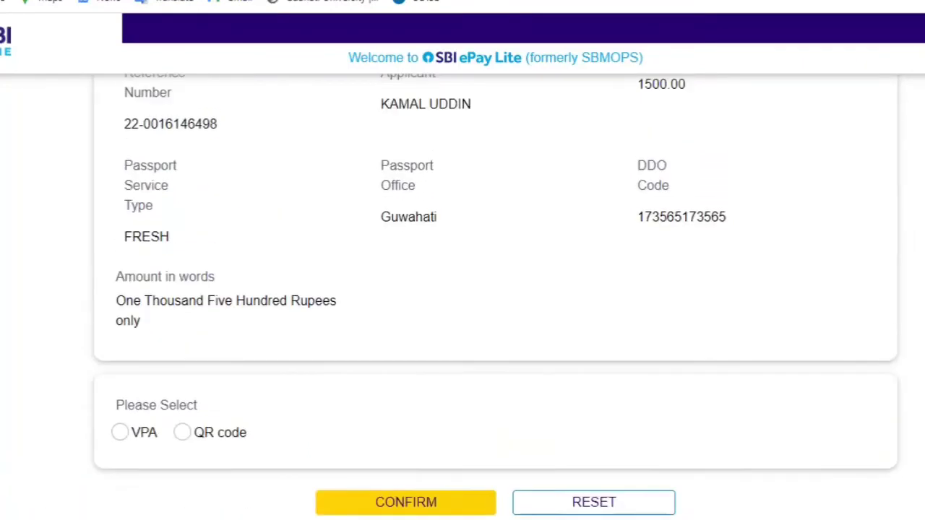
scroll(462, 290, down, 1)
scroll(823, 409, down, 2)
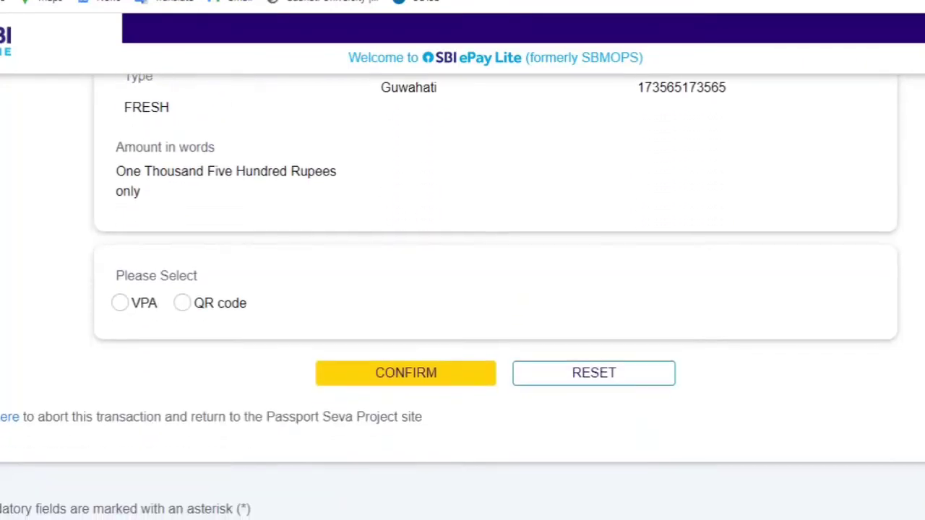
click(120, 304)
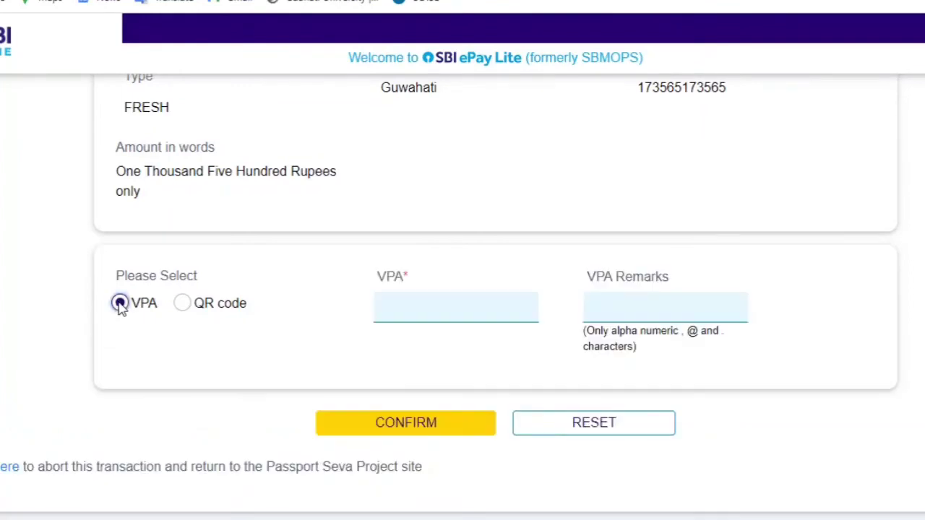
click(182, 303)
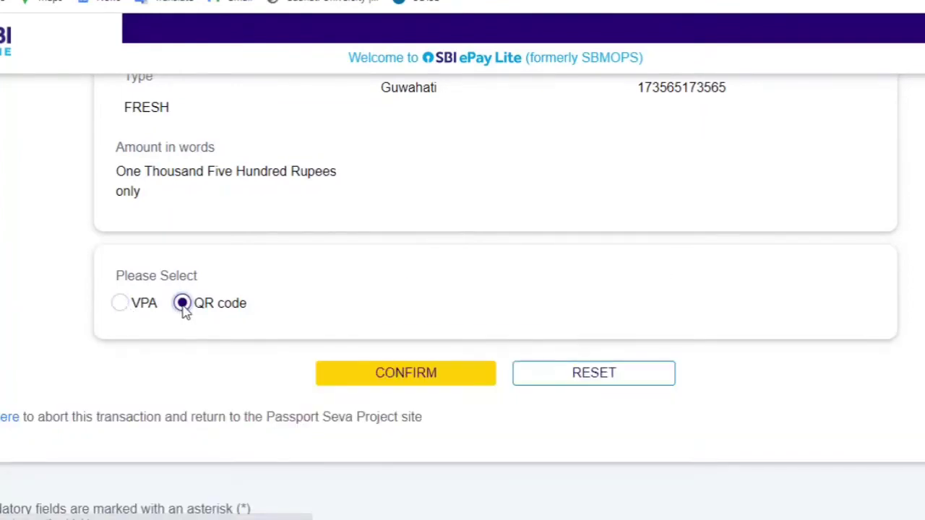
click(376, 388)
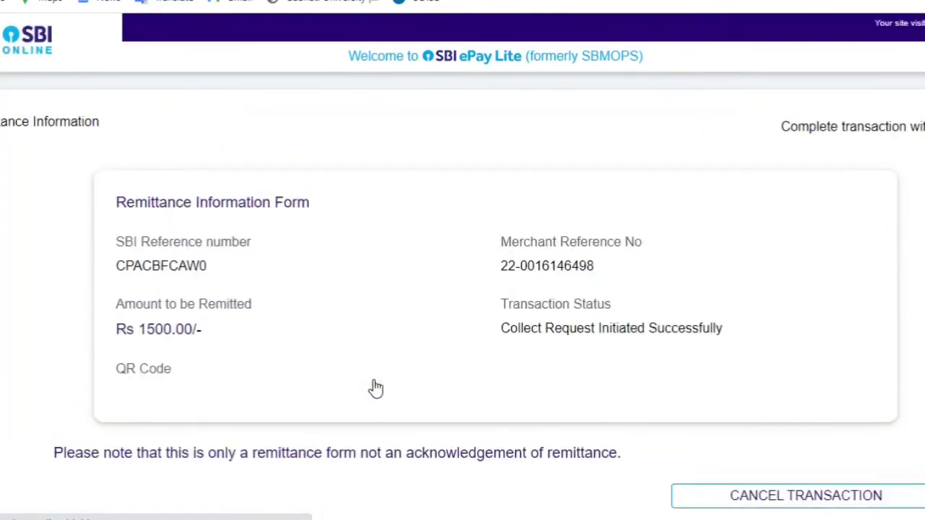
scroll(462, 297, down, 3)
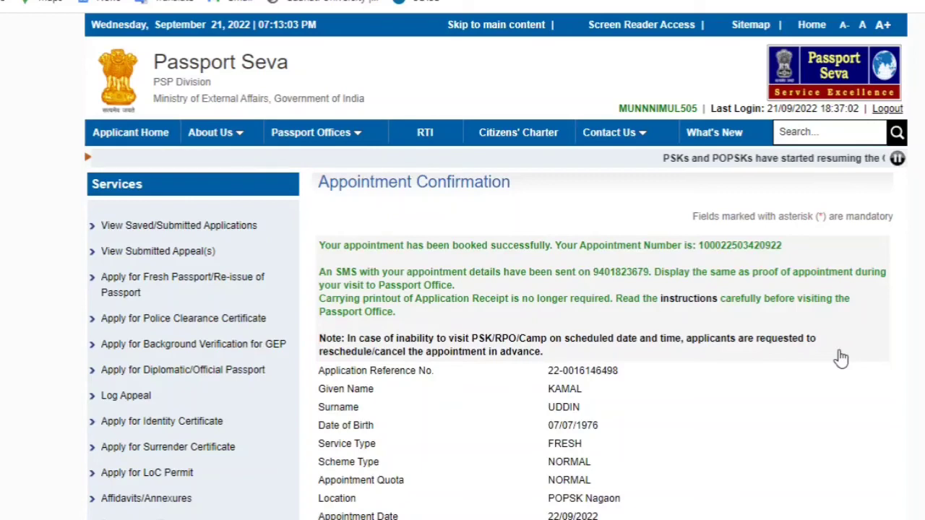
scroll(463, 289, down, 3)
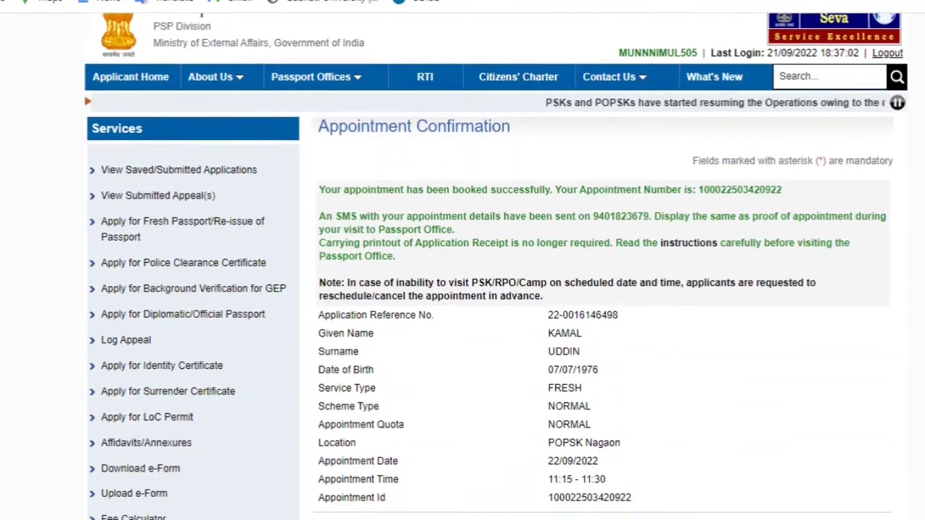
scroll(462, 289, down, 2)
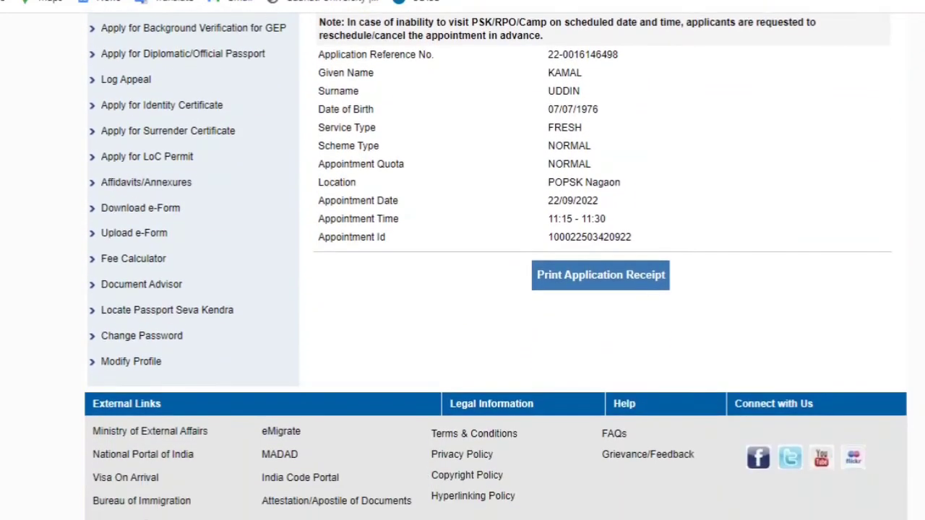
scroll(463, 289, up, 2)
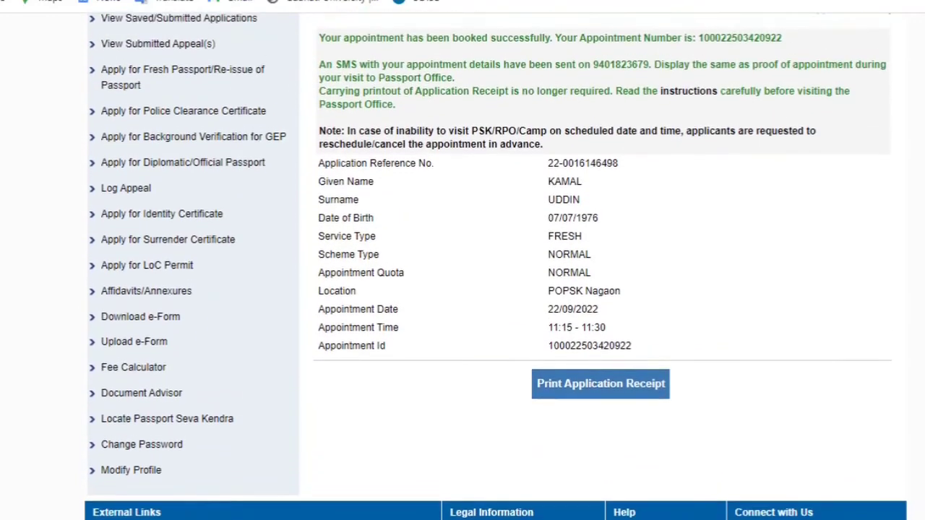
scroll(462, 289, up, 1)
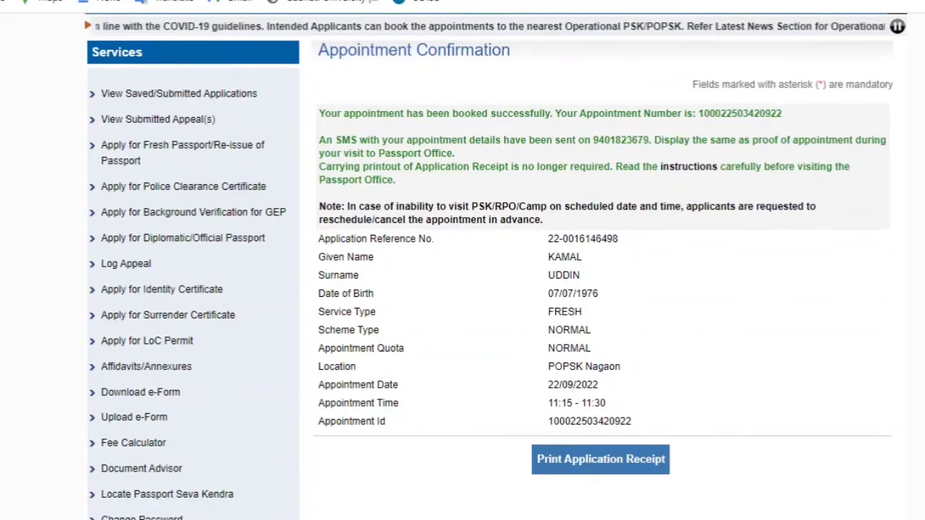
scroll(496, 289, down, 4)
scroll(495, 289, up, 2)
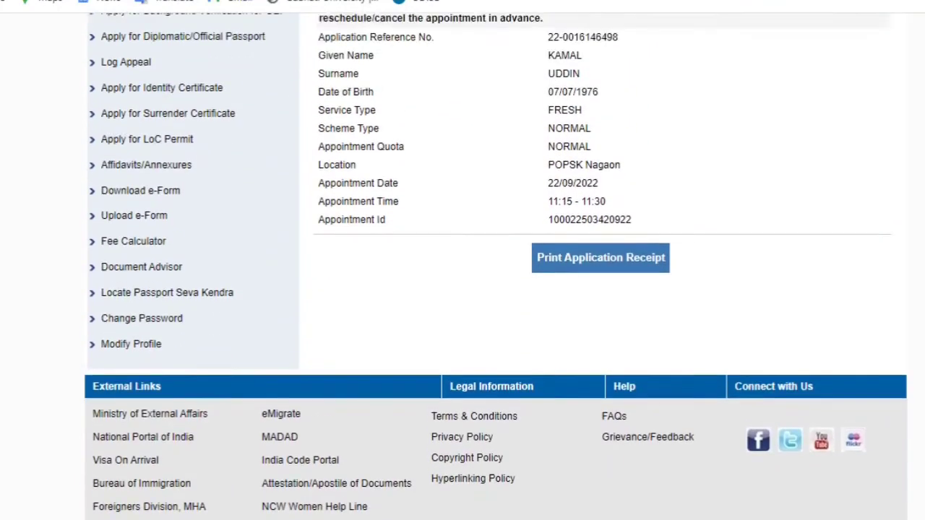
scroll(496, 289, up, 1)
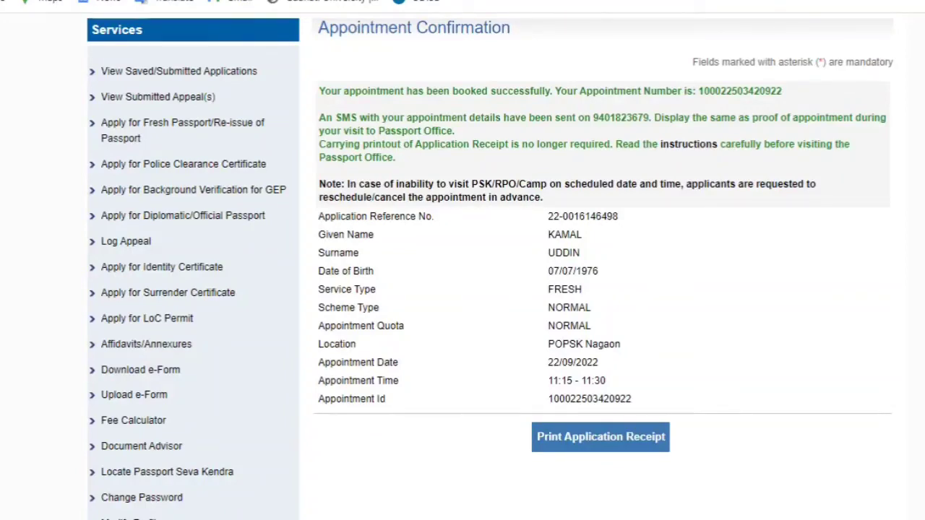
scroll(584, 347, down, 4)
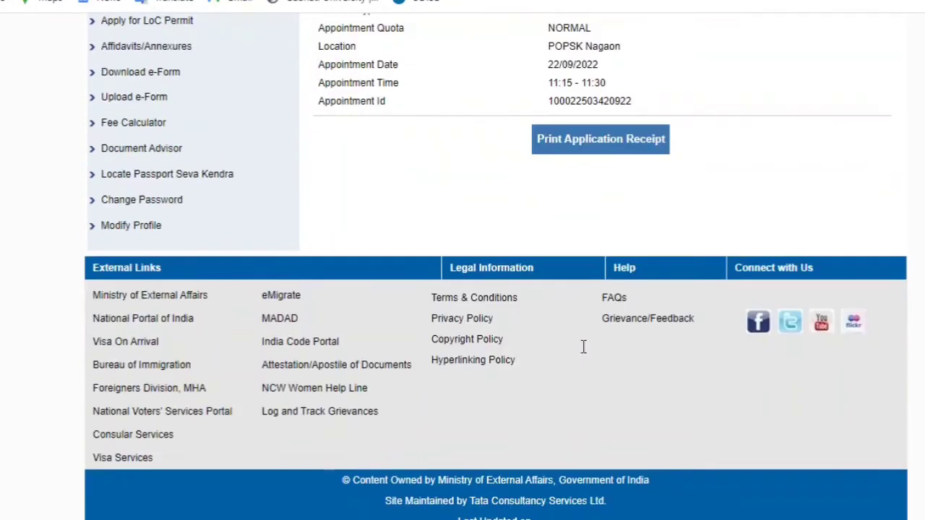
scroll(496, 289, up, 4)
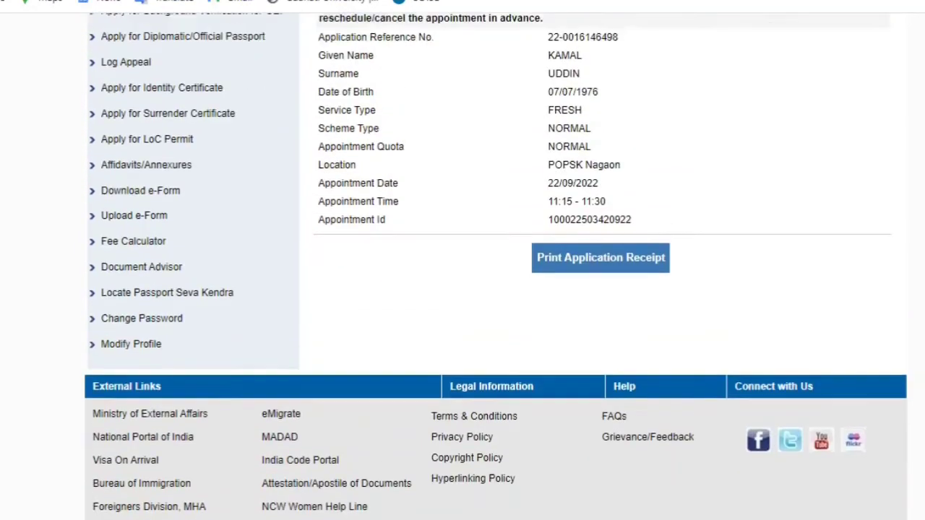
scroll(594, 183, up, 1)
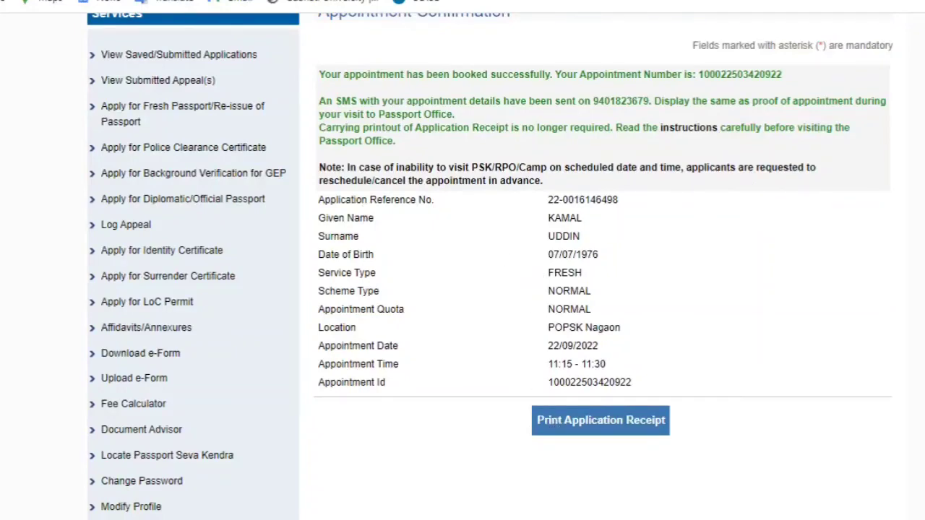
scroll(496, 267, down, 2)
scroll(496, 266, up, 3)
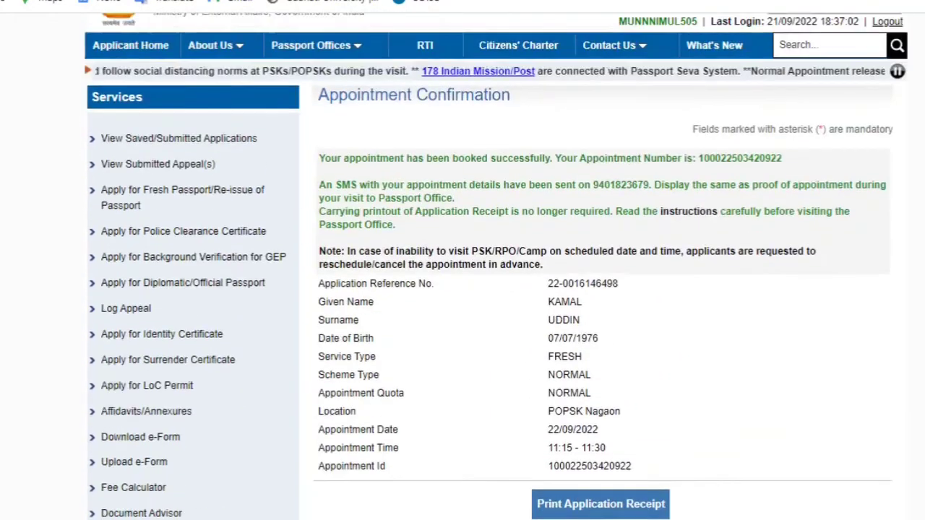
Look through the Online Application Receipt with its 1500.00 fee payment, then close it
key(ctrl+Tab)
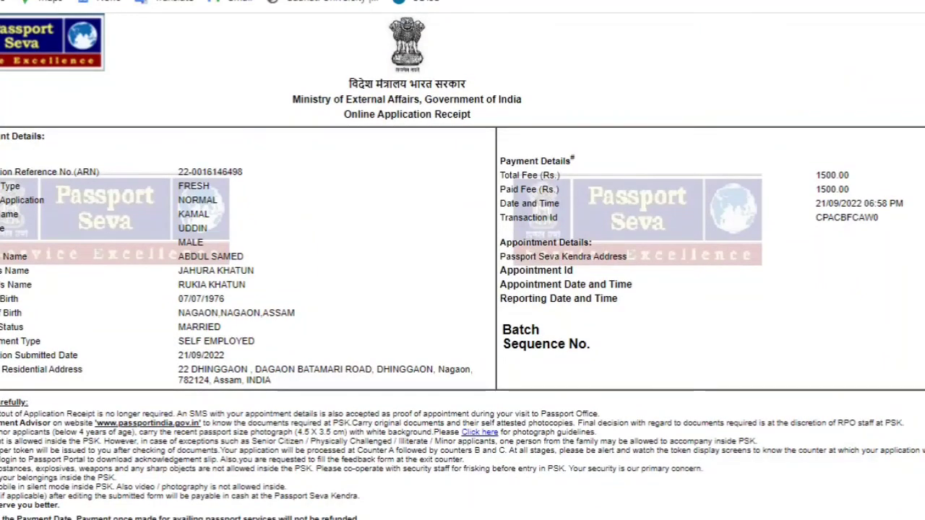
scroll(463, 266, down, 3)
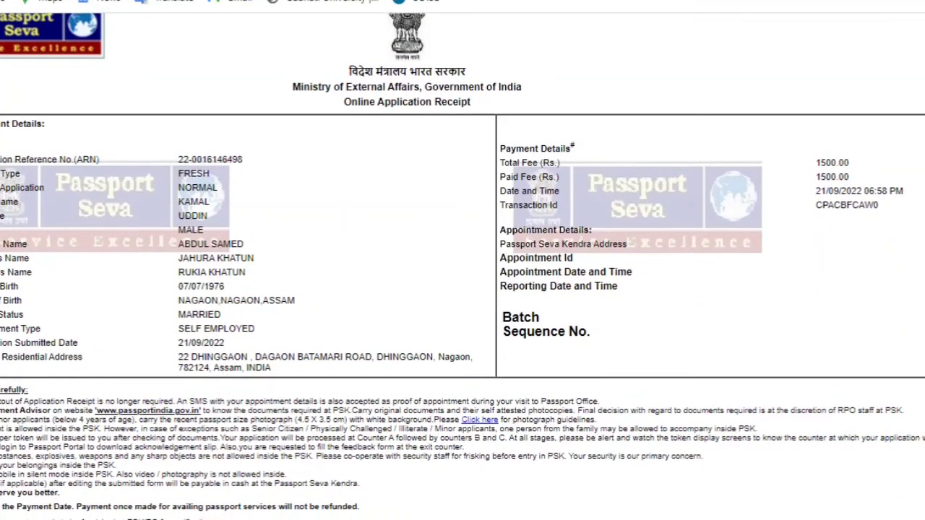
scroll(463, 266, down, 5)
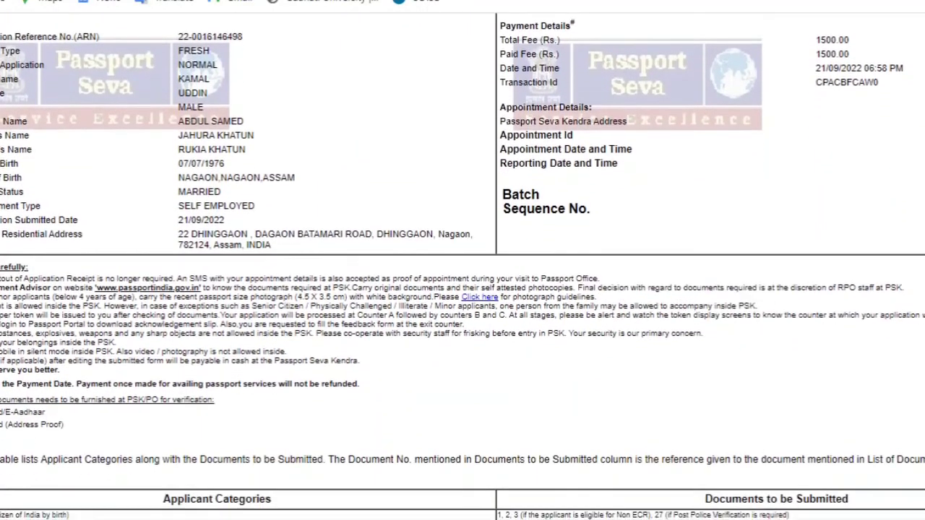
scroll(463, 266, down, 8)
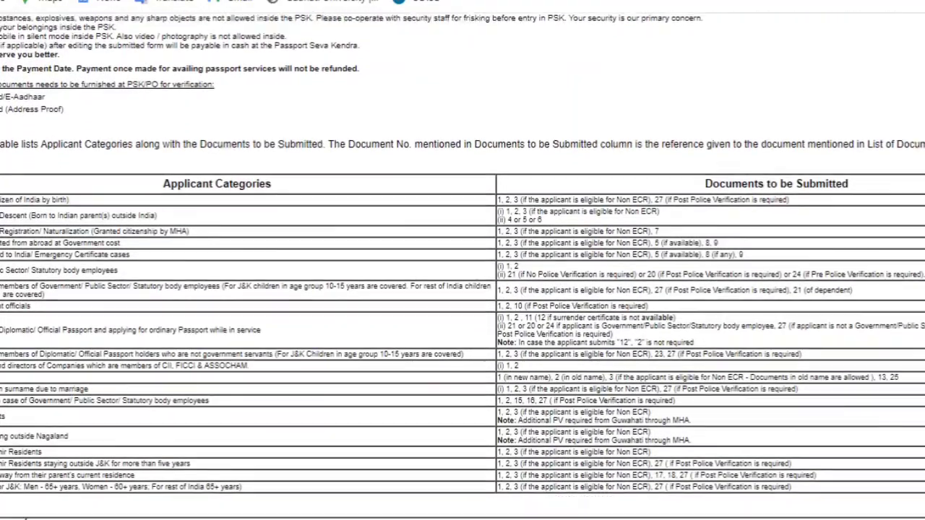
scroll(463, 266, up, 10)
scroll(463, 266, up, 4)
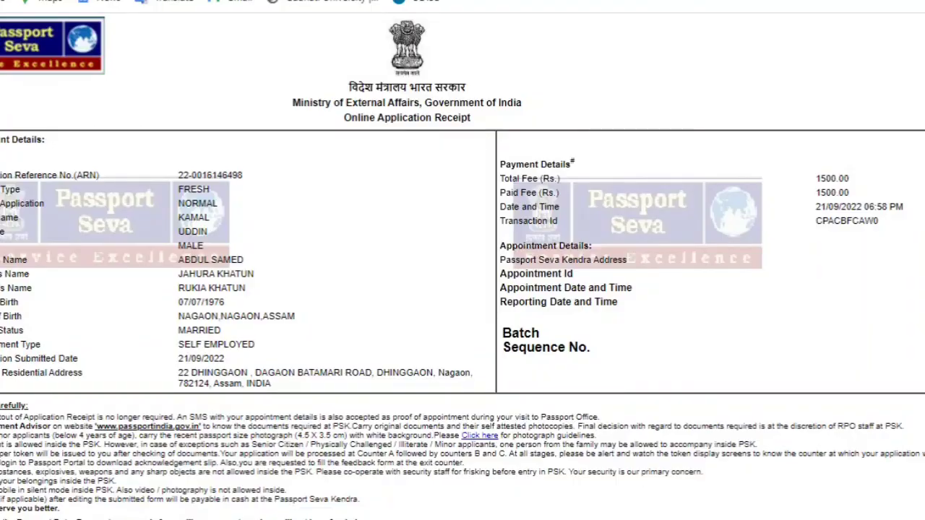
key(ctrl+w)
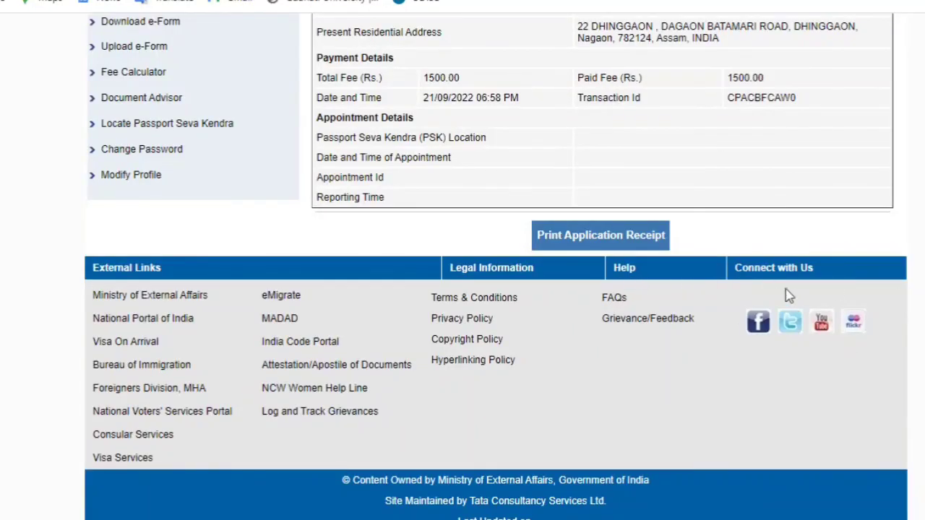